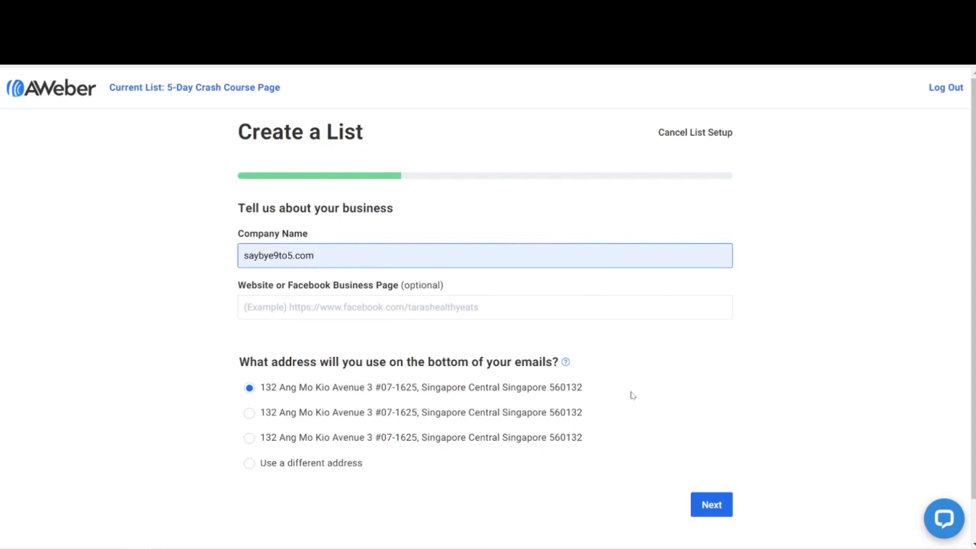
# Accept the business details and name the new list EMSS BUYERS, copying that name for reuse
pyautogui.click(708, 506)
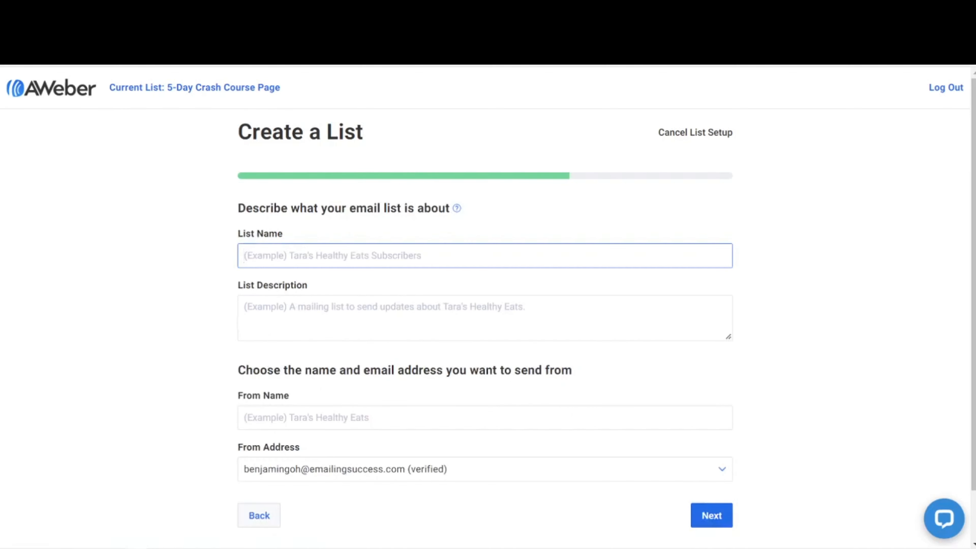
pyautogui.click(423, 256)
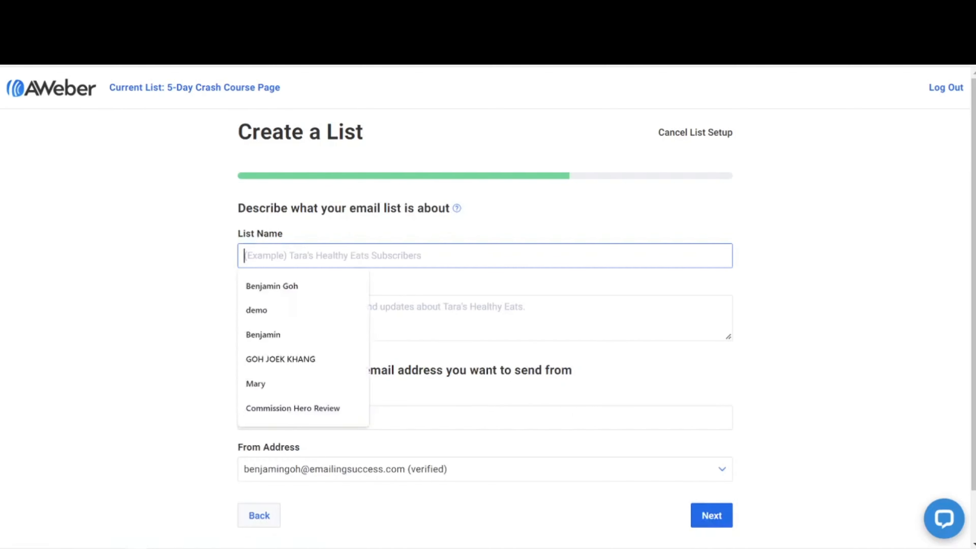
pyautogui.write('ema')
pyautogui.press('BackSpace')
pyautogui.press('BackSpace')
pyautogui.press('BackSpace')
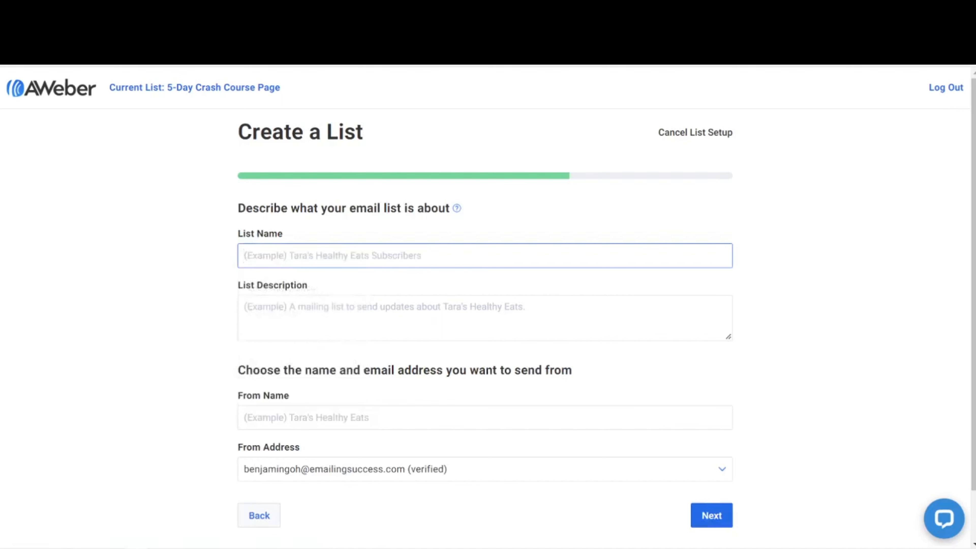
pyautogui.write('EMSS')
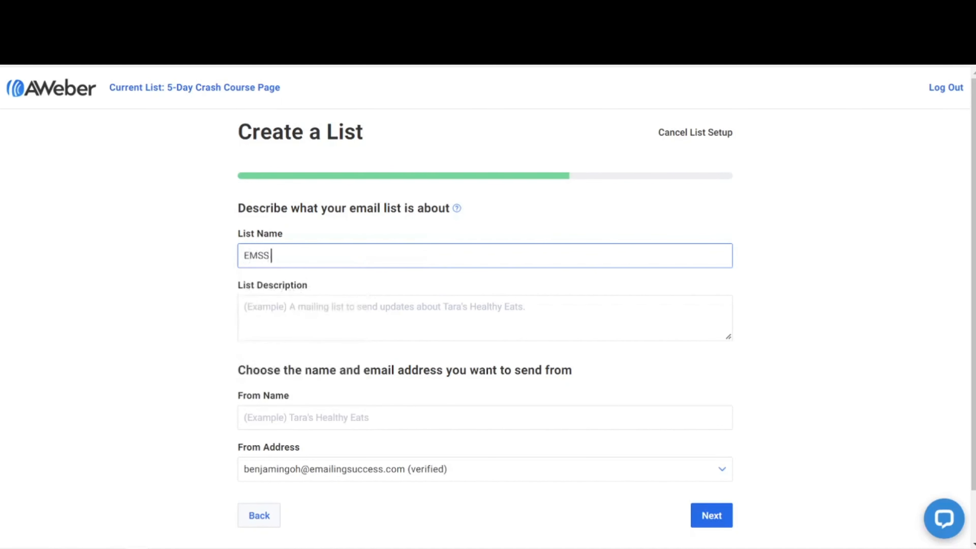
pyautogui.write(' BUYERS')
pyautogui.hotkey('ctrl', 'a')
pyautogui.hotkey('ctrl', 'c')
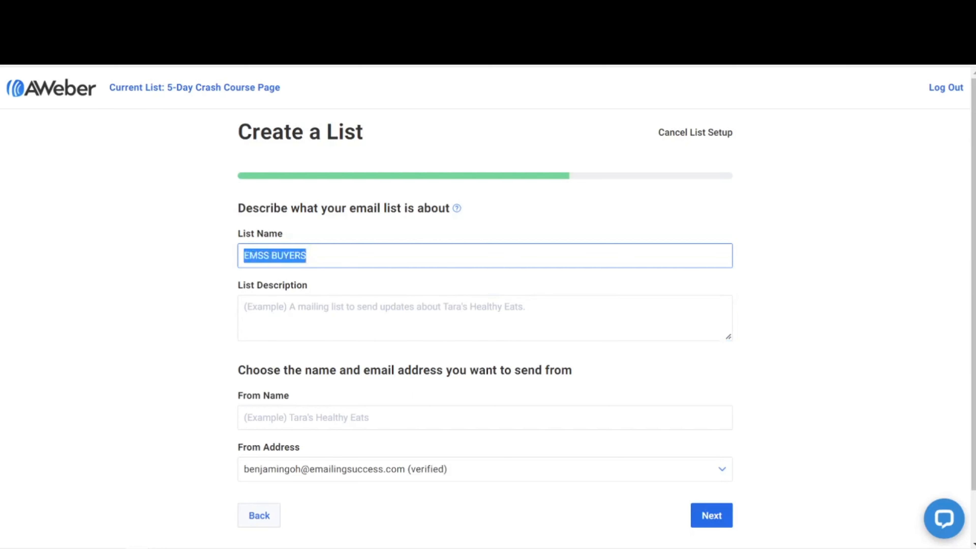
# Set the list description to EMSS BUYERS, fill in the sender's name and continue to the confirmation message
pyautogui.click(384, 315)
pyautogui.hotkey('ctrl', 'v')
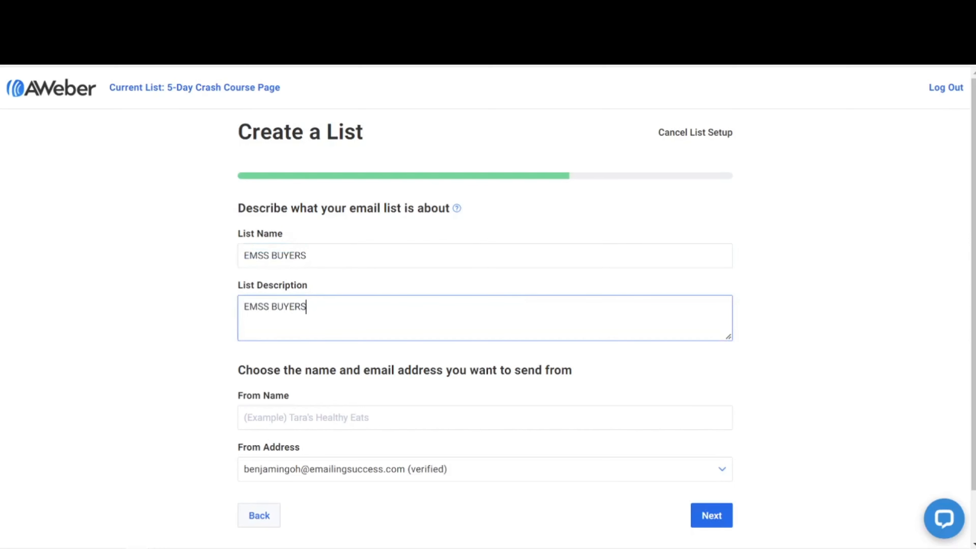
pyautogui.click(307, 417)
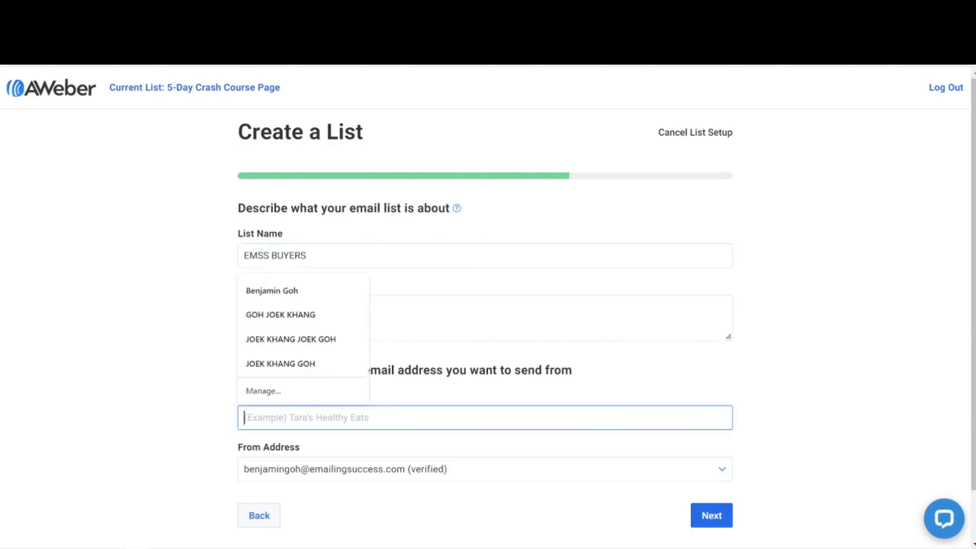
pyautogui.click(316, 297)
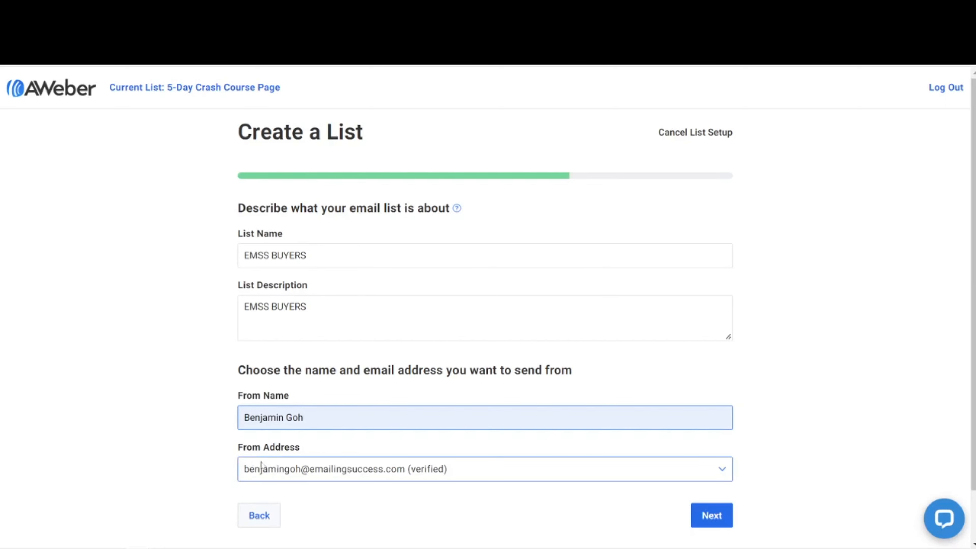
pyautogui.click(712, 516)
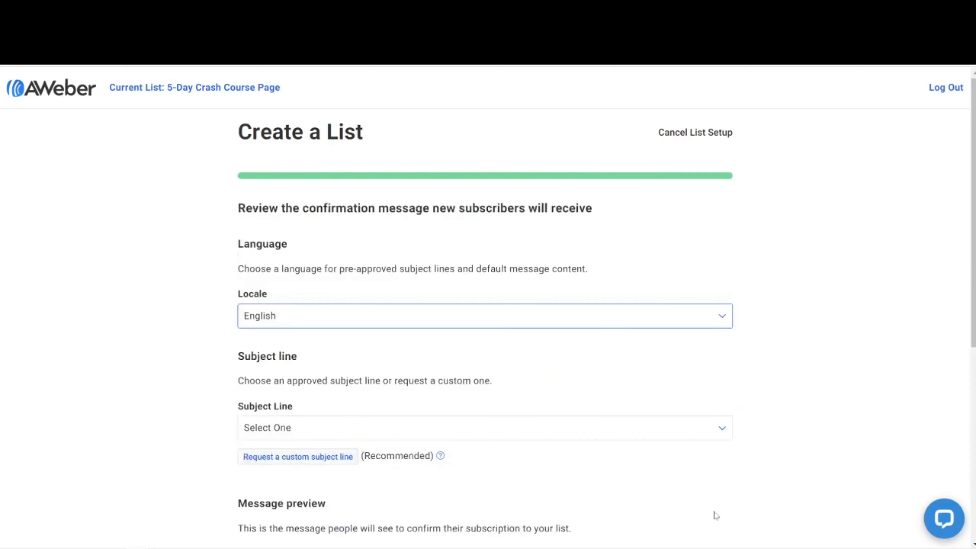
# Choose the subject line "Response Required: Please confirm your request for information." and create the list
pyautogui.scroll(-3, 260, 125)
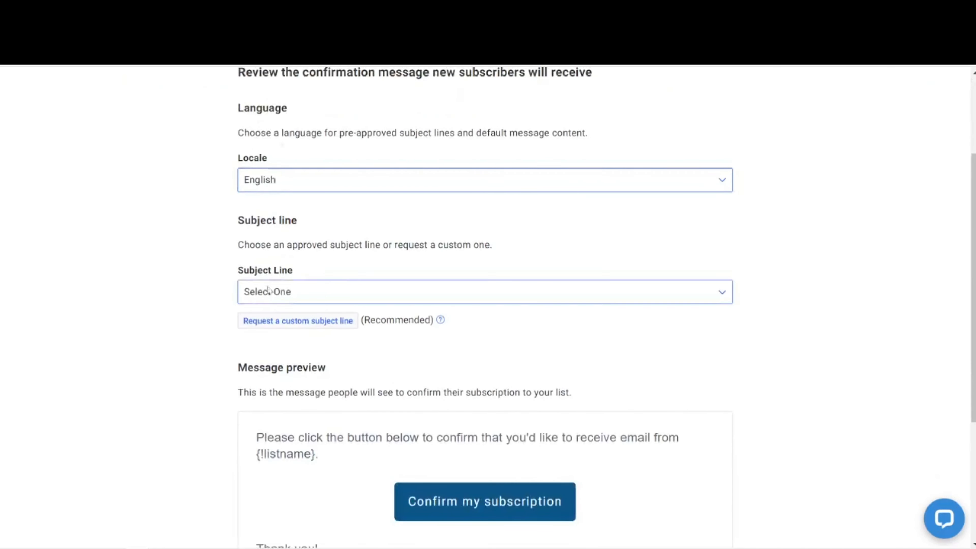
pyautogui.click(333, 293)
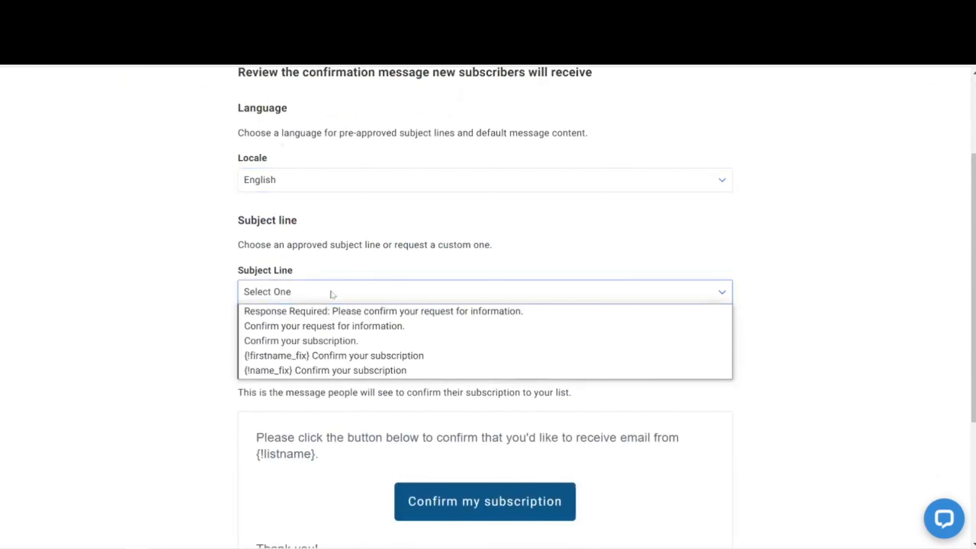
pyautogui.click(311, 311)
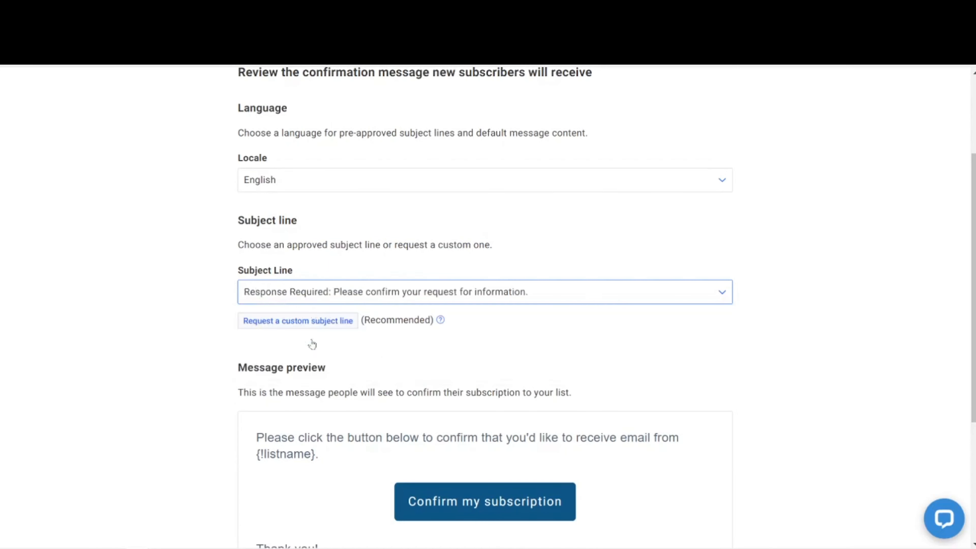
pyautogui.scroll(-5, 512, 423)
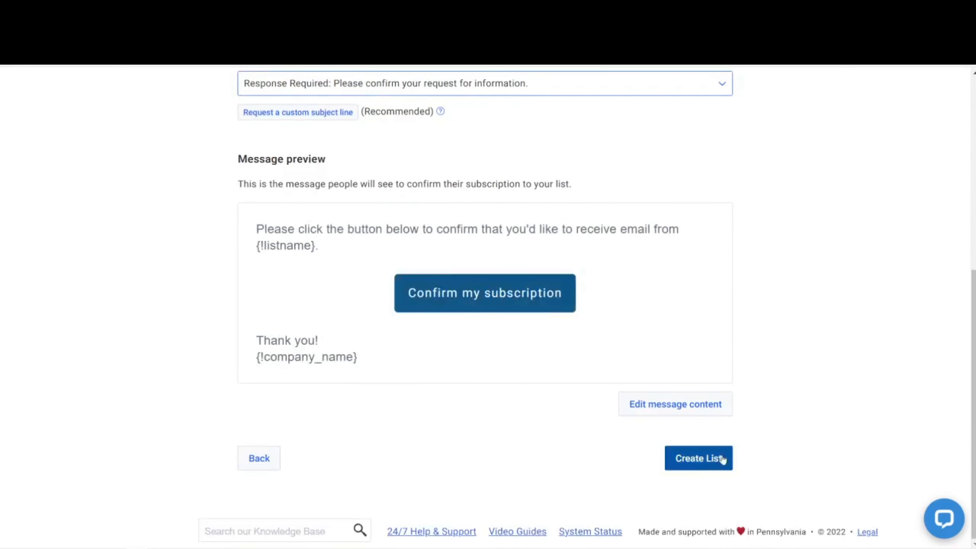
pyautogui.click(700, 466)
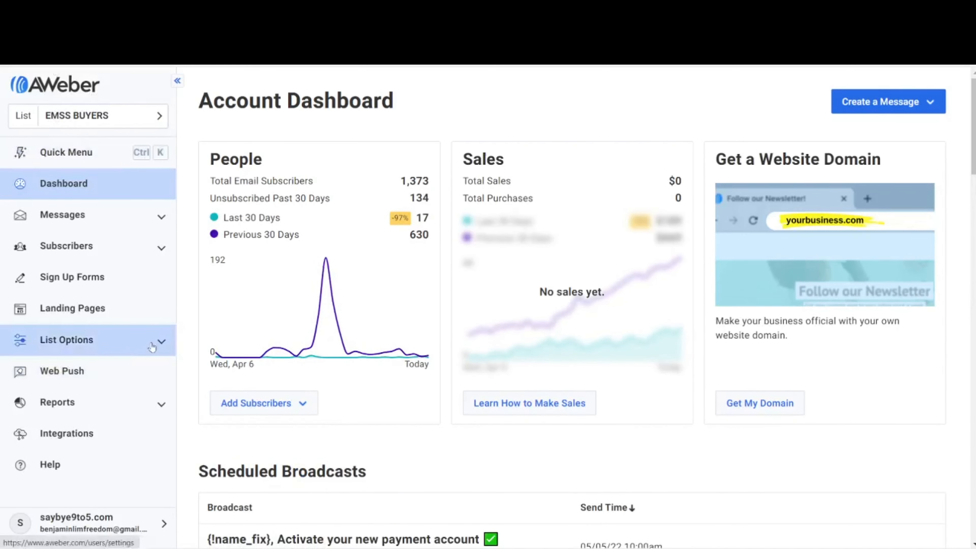
# In the list's confirmation message settings, turn off confirmations for AWeber Sign Up Forms and subscribers added via API, and save all settings
pyautogui.click(155, 344)
pyautogui.click(73, 353)
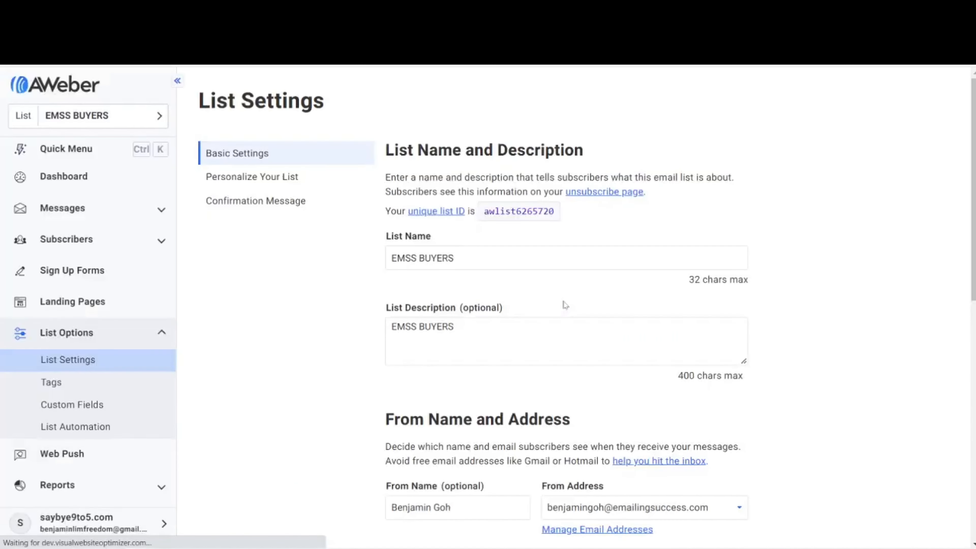
pyautogui.scroll(-3, 573, 365)
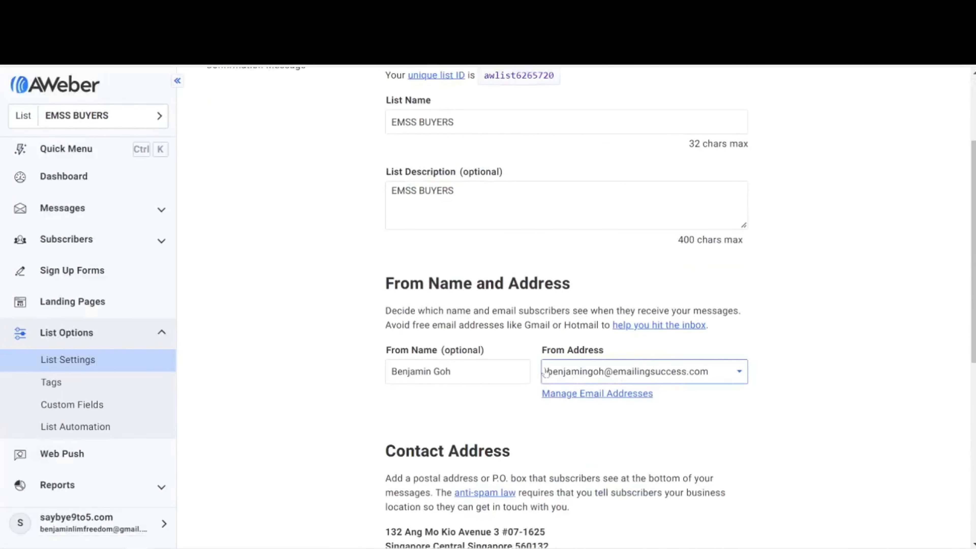
pyautogui.scroll(-3, 639, 370)
pyautogui.scroll(-3, 511, 380)
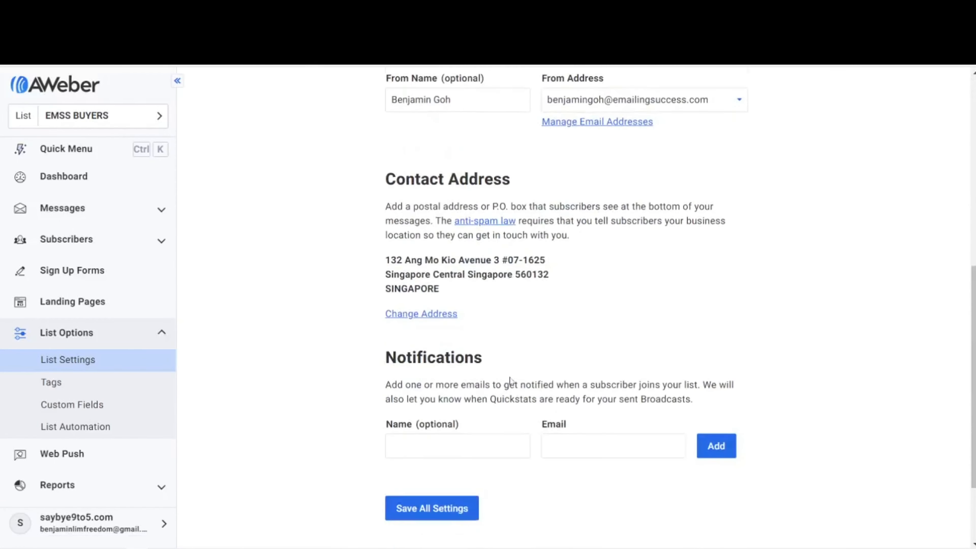
pyautogui.scroll(9, 510, 381)
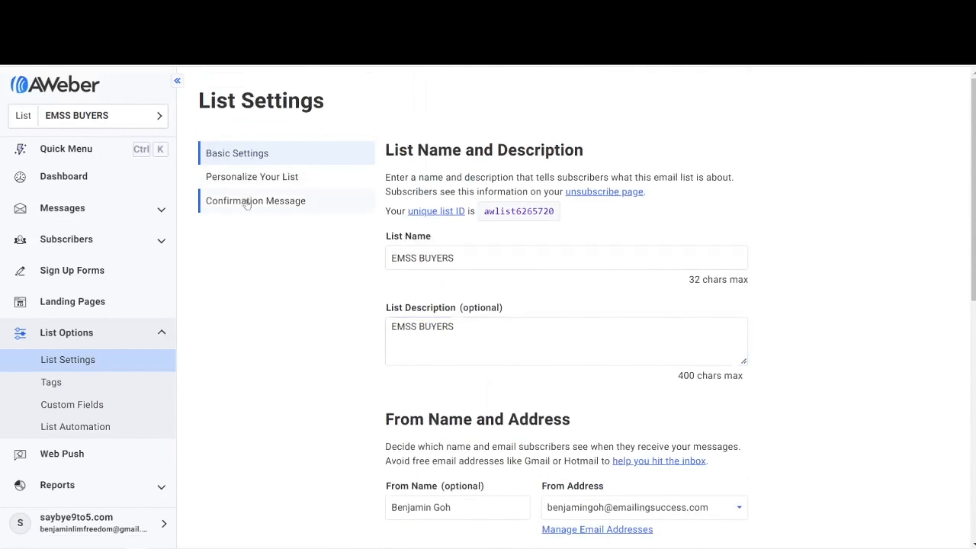
pyautogui.click(272, 202)
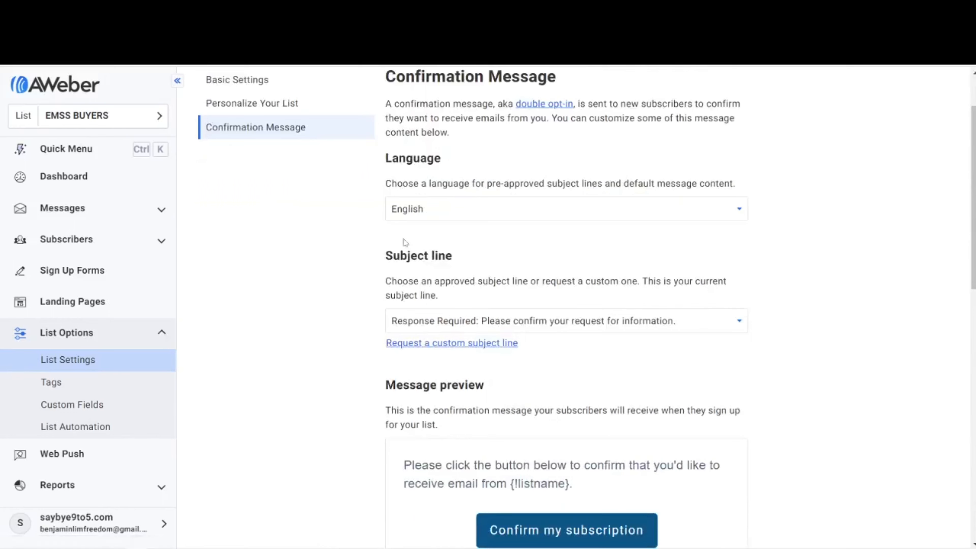
pyautogui.scroll(-12, 614, 239)
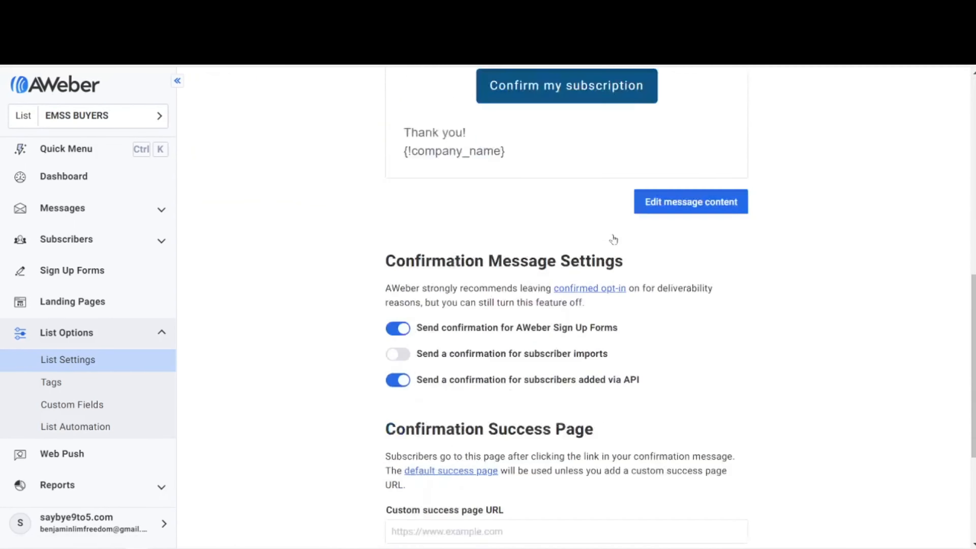
pyautogui.click(395, 229)
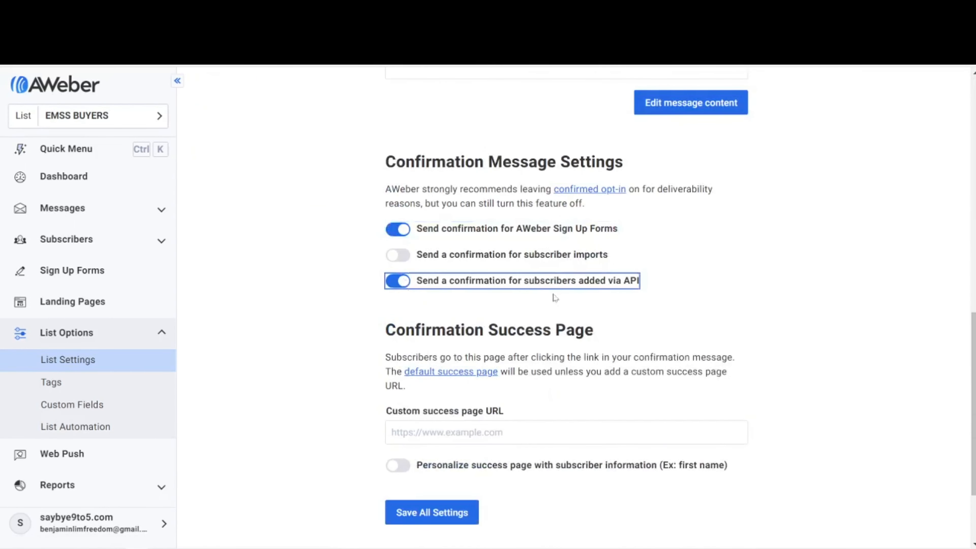
pyautogui.press('space')
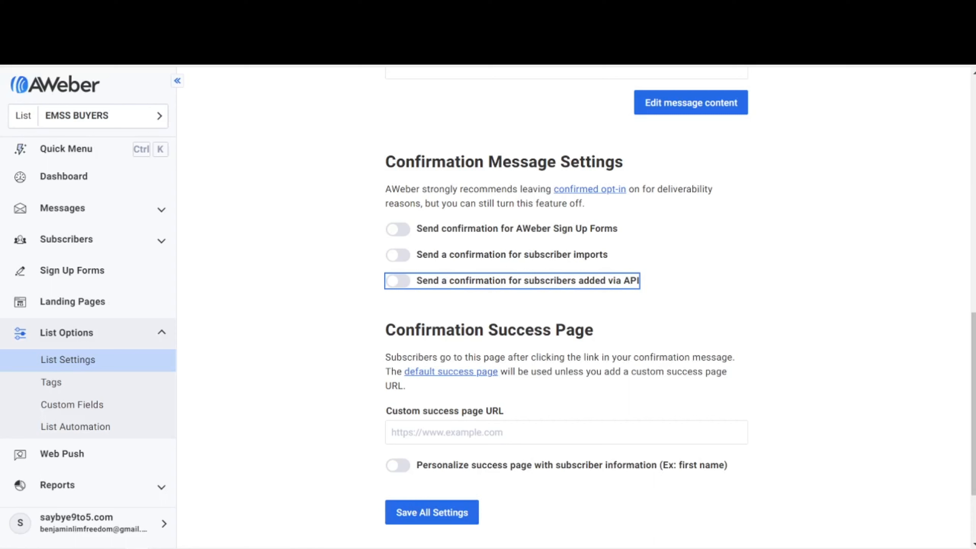
pyautogui.click(417, 517)
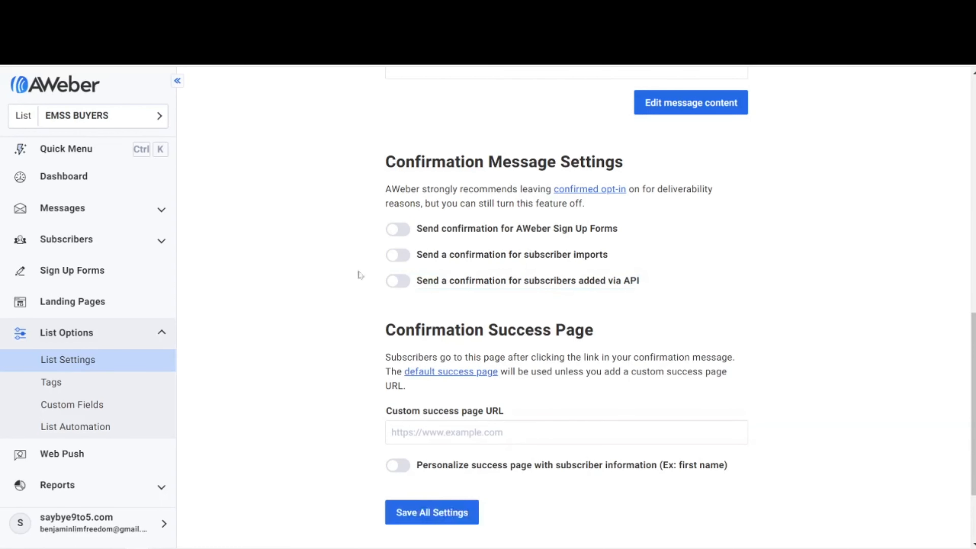
# Review the list's personalization settings, including company details, social media sharing, subscriber pages and global text snippets
pyautogui.scroll(15, 348, 258)
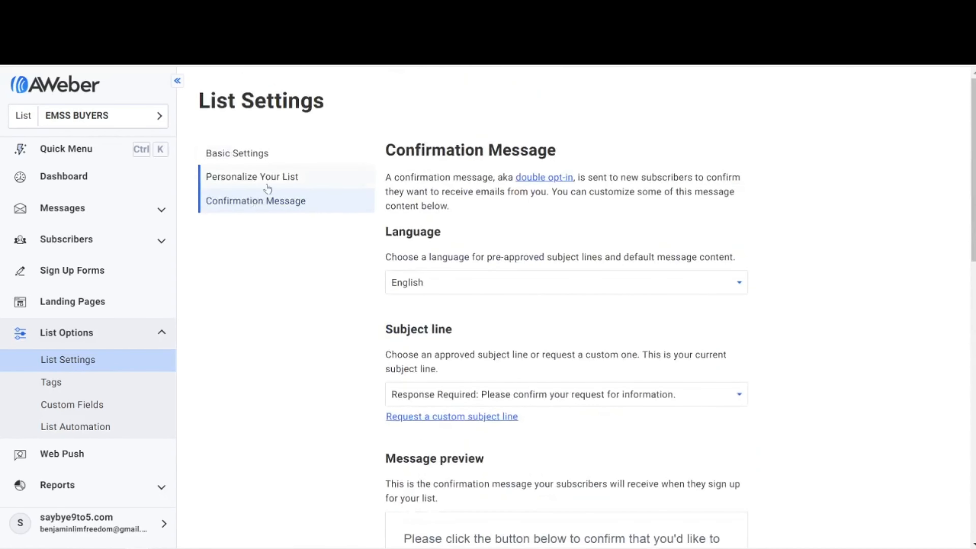
pyautogui.click(266, 186)
pyautogui.click(414, 154)
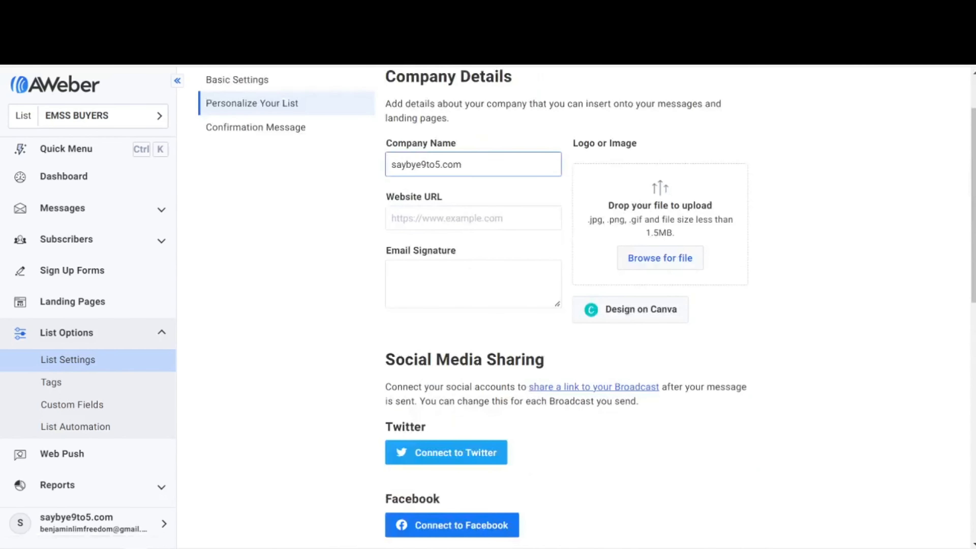
pyautogui.click(652, 188)
pyautogui.click(475, 218)
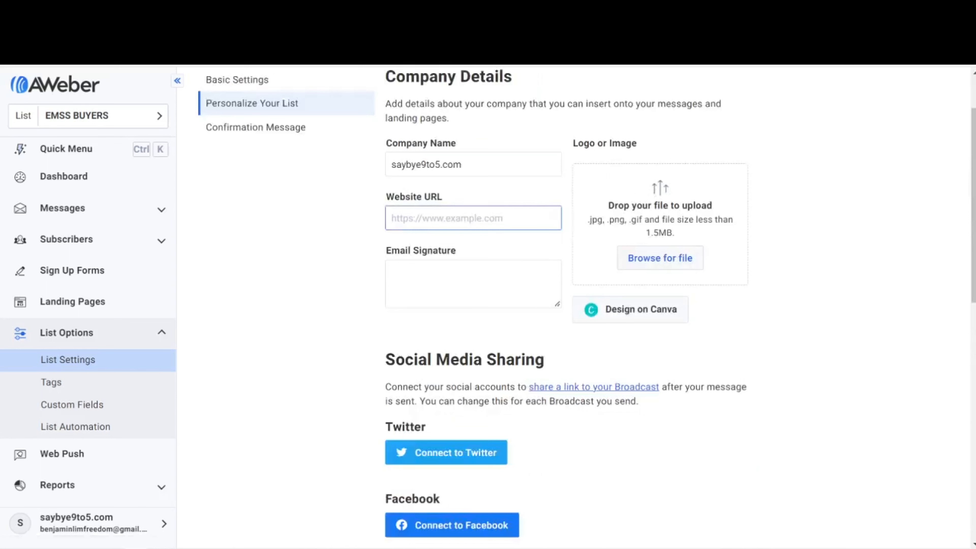
pyautogui.click(402, 254)
pyautogui.scroll(-2, 438, 285)
pyautogui.click(438, 286)
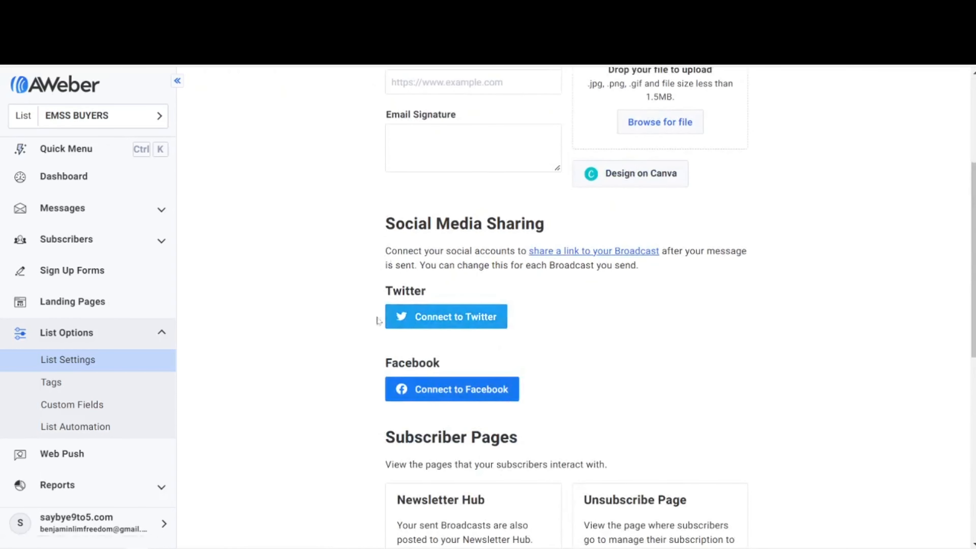
pyautogui.scroll(-10, 641, 336)
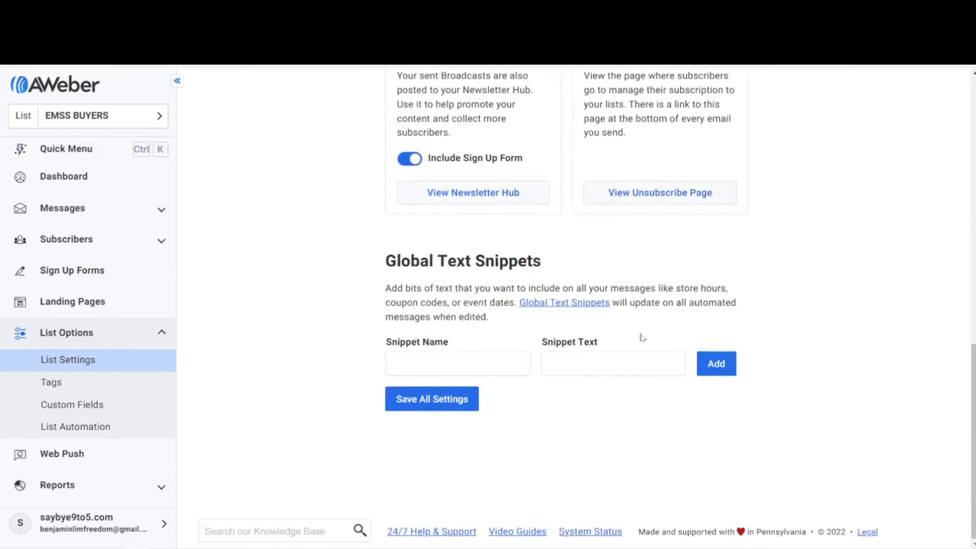
pyautogui.scroll(10, 643, 337)
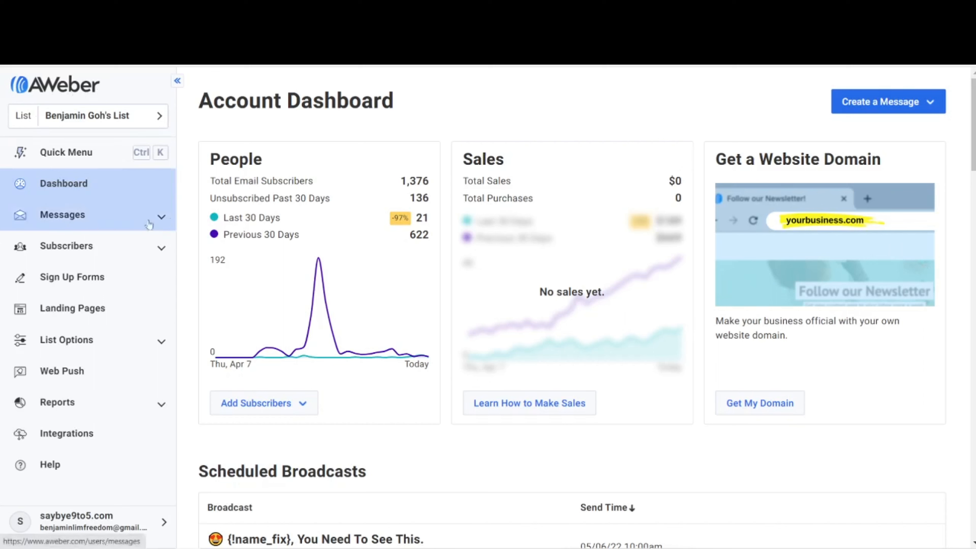
# Create a blank campaign named demo 123
pyautogui.click(161, 221)
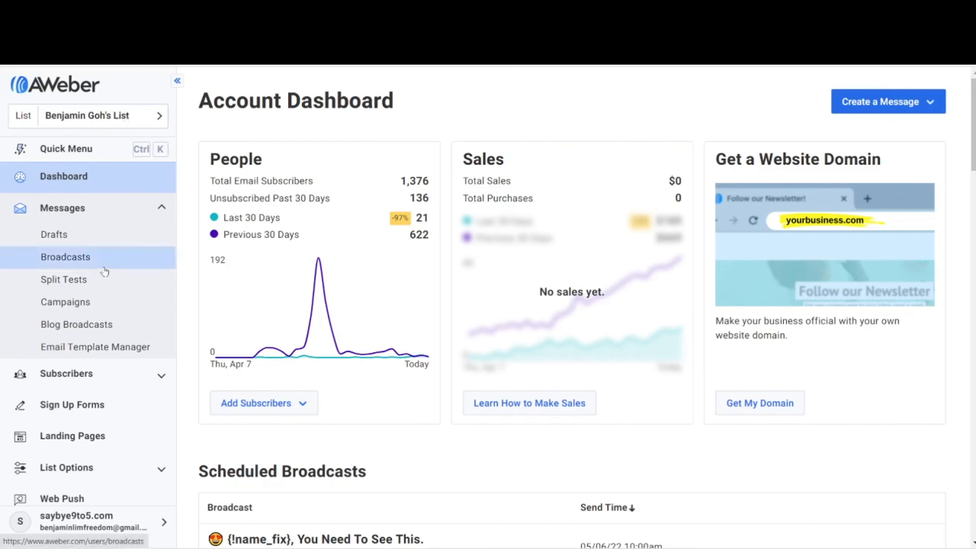
pyautogui.click(88, 304)
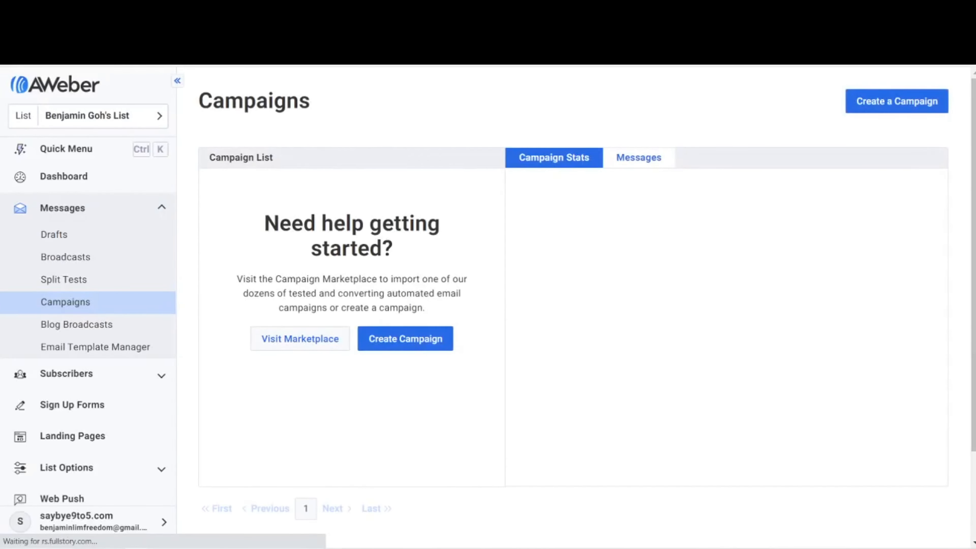
pyautogui.click(408, 346)
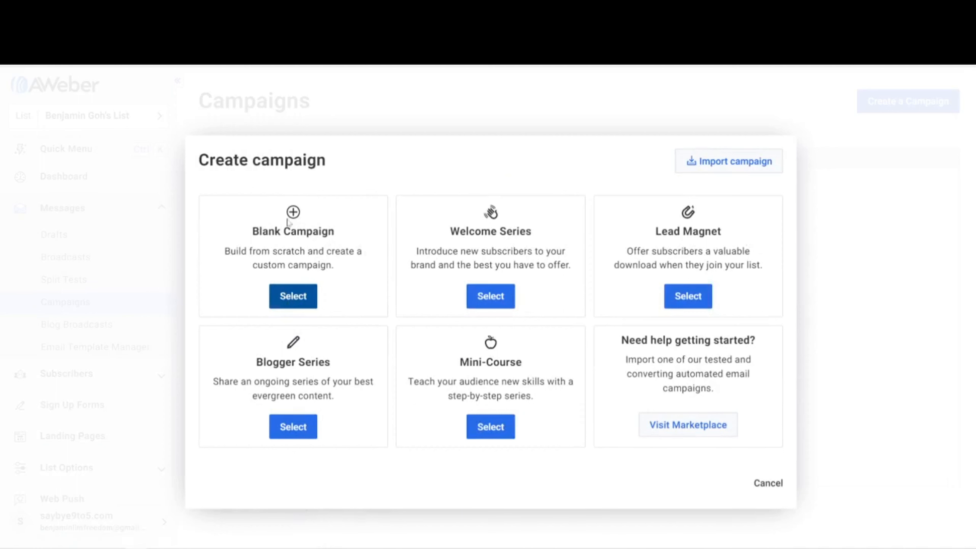
pyautogui.click(292, 296)
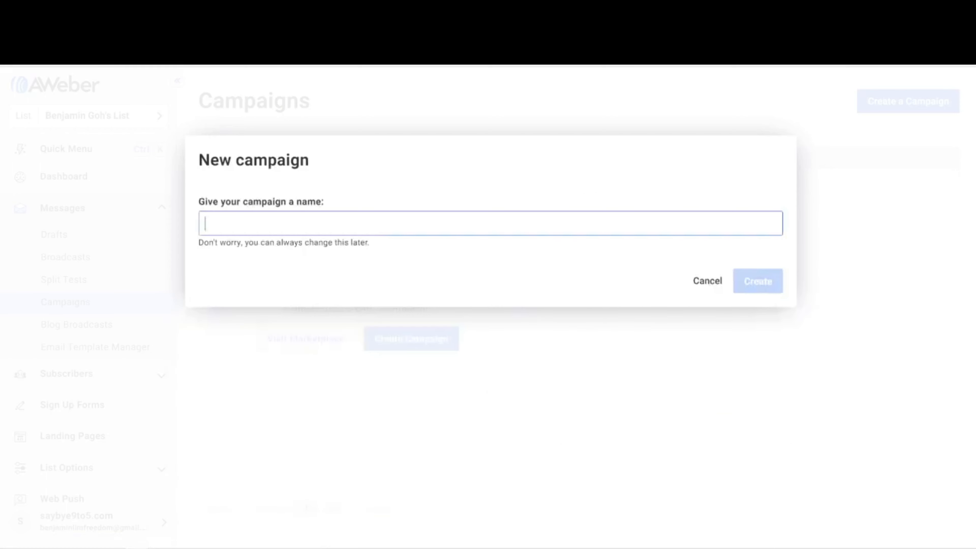
pyautogui.write('demo 123')
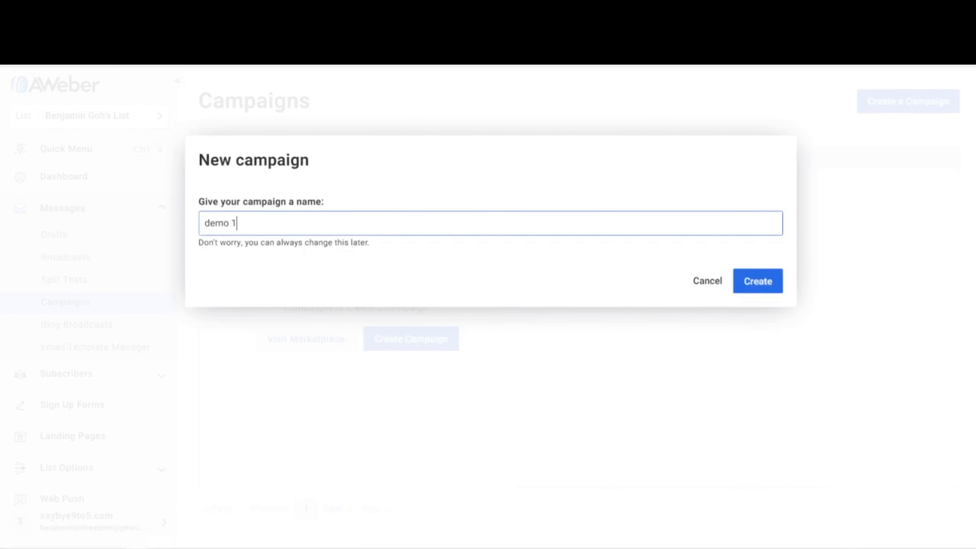
pyautogui.click(745, 287)
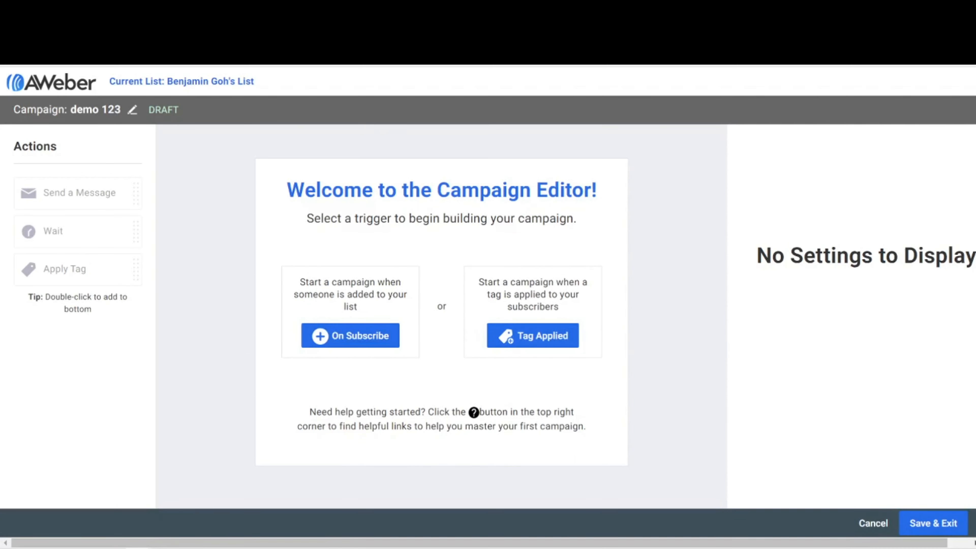
# Start the campaign with the On Subscribe trigger and keep it after checking the alternative trigger
pyautogui.click(338, 338)
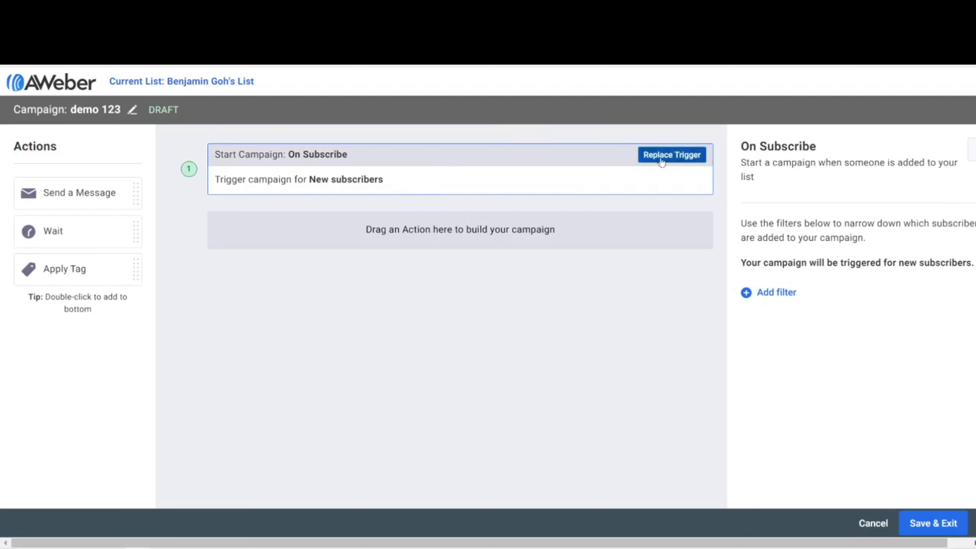
pyautogui.click(687, 156)
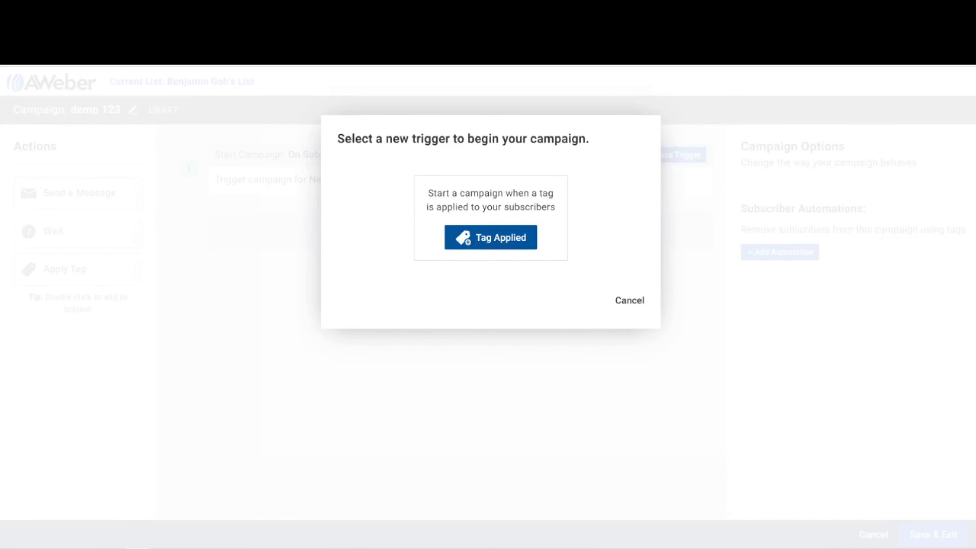
pyautogui.click(625, 300)
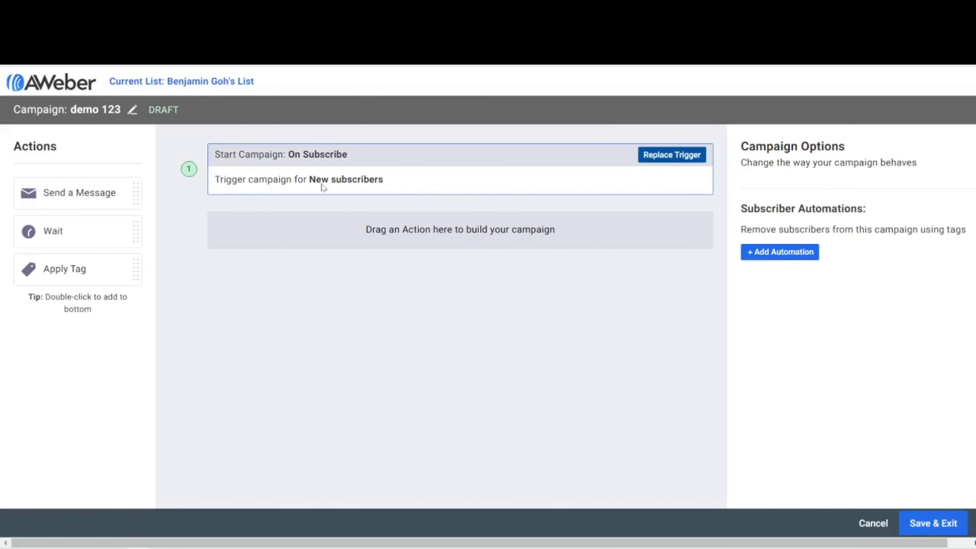
# Add a Send a Message action below the trigger and create its message in the Drag & Drop Email Builder
pyautogui.doubleClick(78, 193)
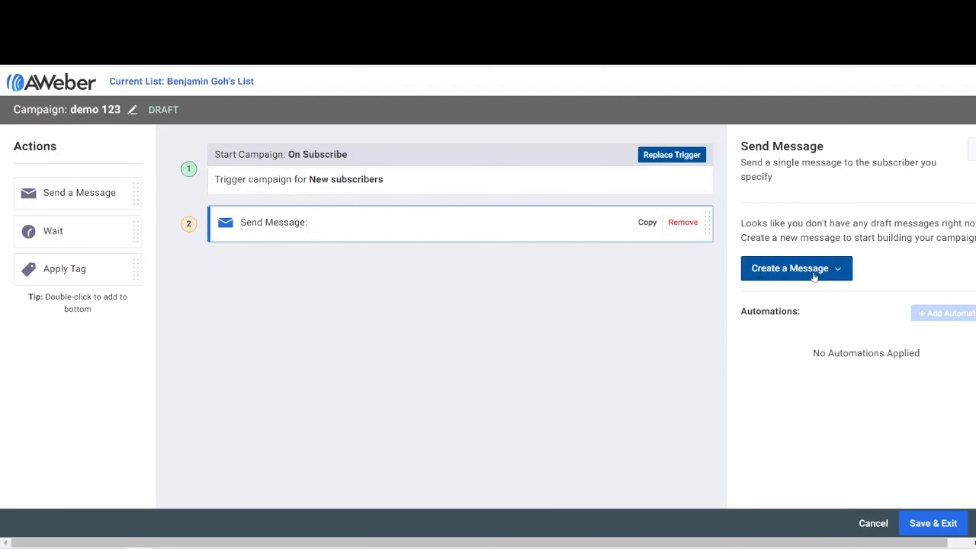
pyautogui.click(840, 272)
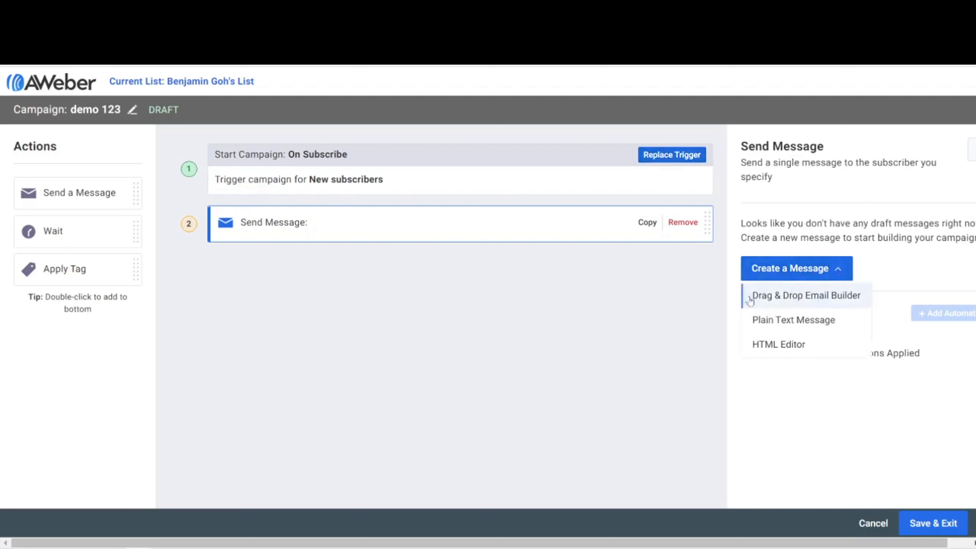
pyautogui.click(812, 297)
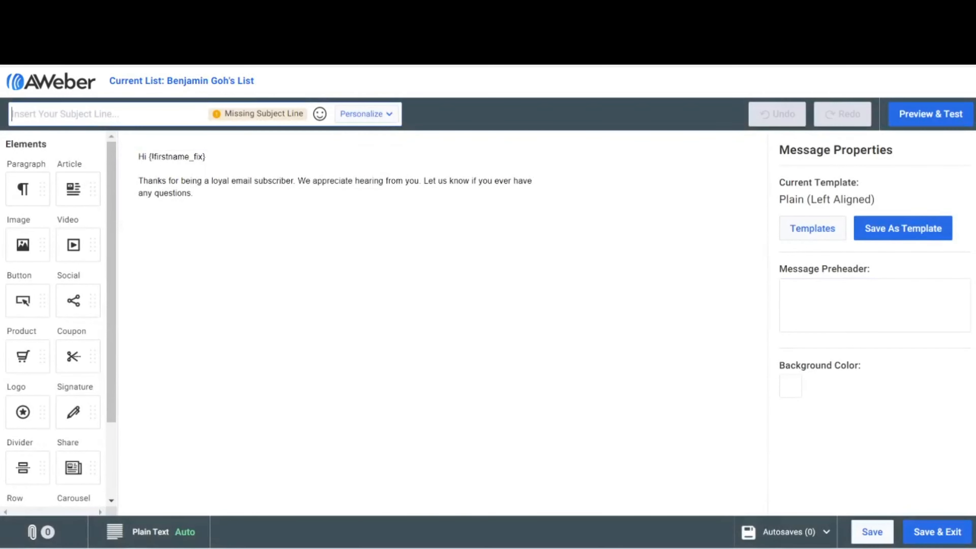
# Set the message's subject line to "Welcome to my email list"
pyautogui.write('Welc')
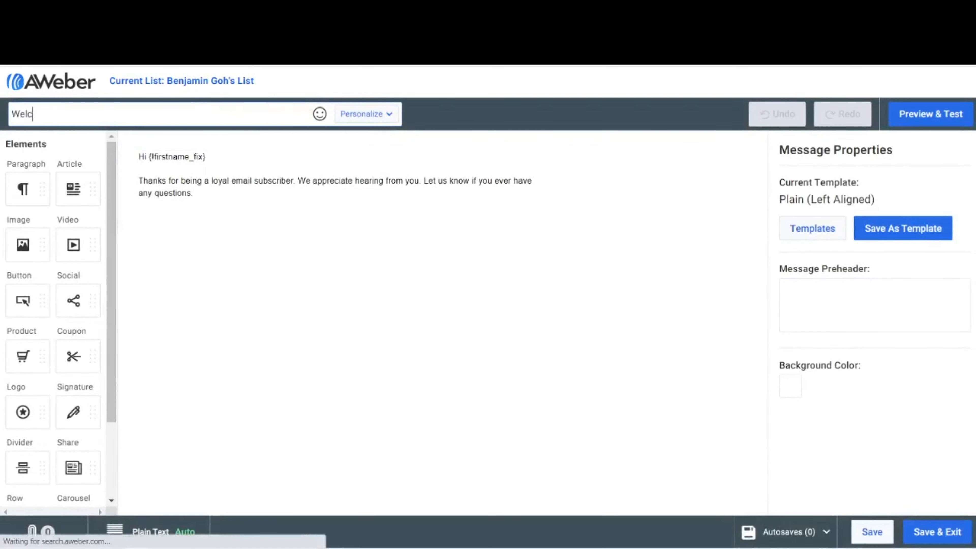
pyautogui.write('ome to my emai')
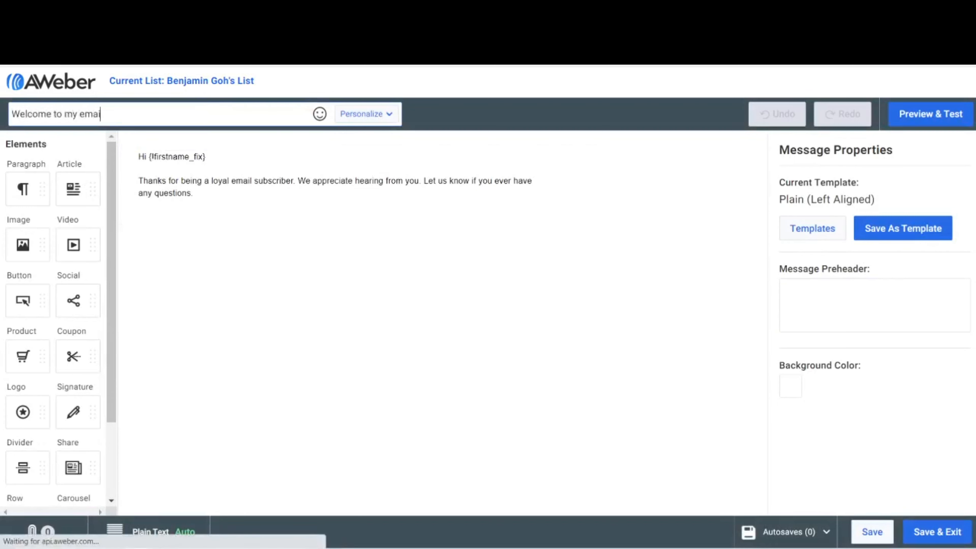
pyautogui.write('l list')
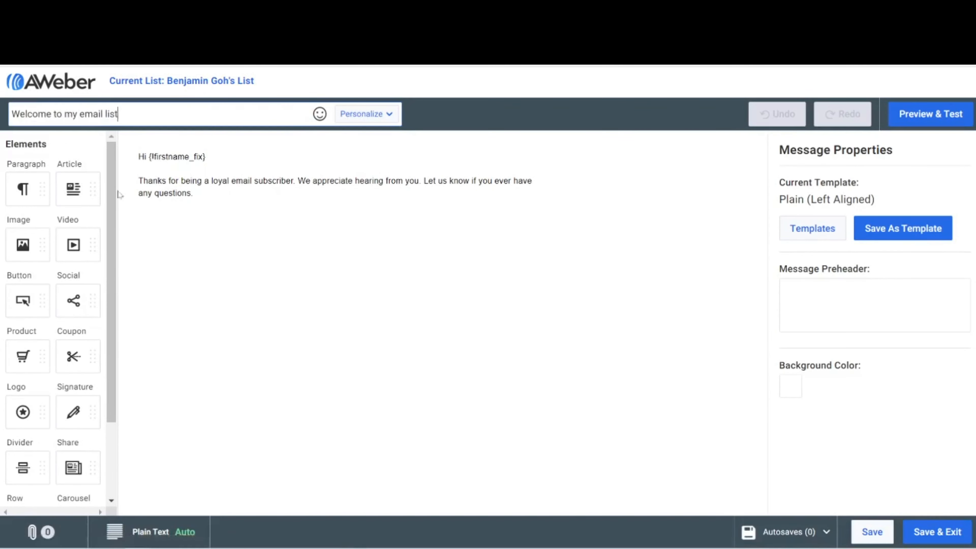
# Replace the default body text with "Hi there my friend", "Welcome to my email list." and "Here is the promised bonus." as separate paragraphs
pyautogui.moveTo(194, 194); pyautogui.dragTo(135, 161)
pyautogui.press('BackSpace')
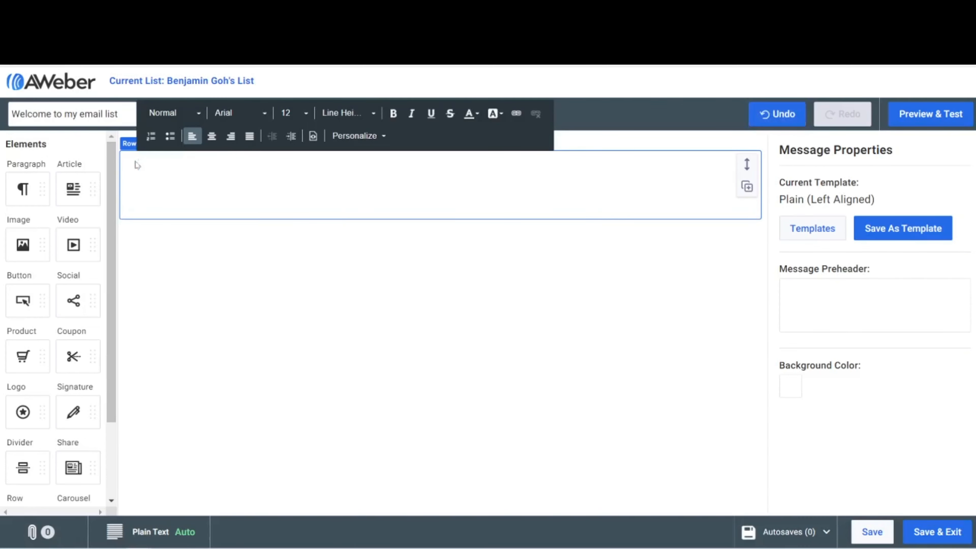
pyautogui.write('Hi there my frie')
pyautogui.write('nd ')
pyautogui.write('W')
pyautogui.write('elcome to')
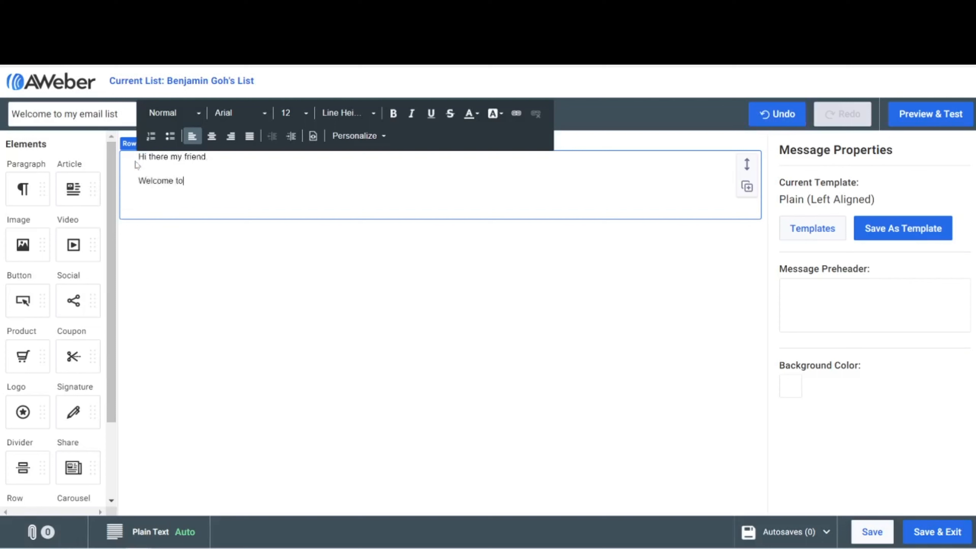
pyautogui.write(' my email list.')
pyautogui.press('Return')
pyautogui.press('Return')
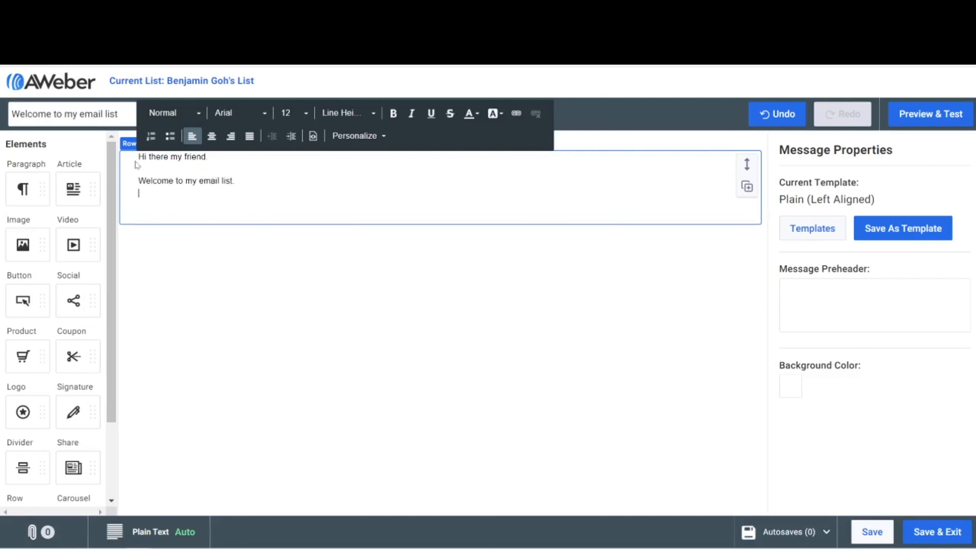
pyautogui.write('Here is the p')
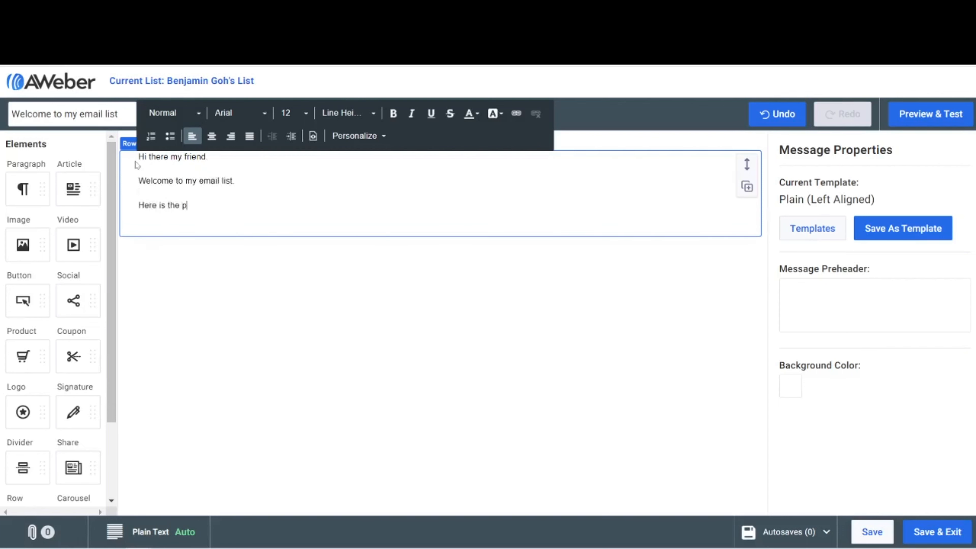
pyautogui.write('romised bonus .')
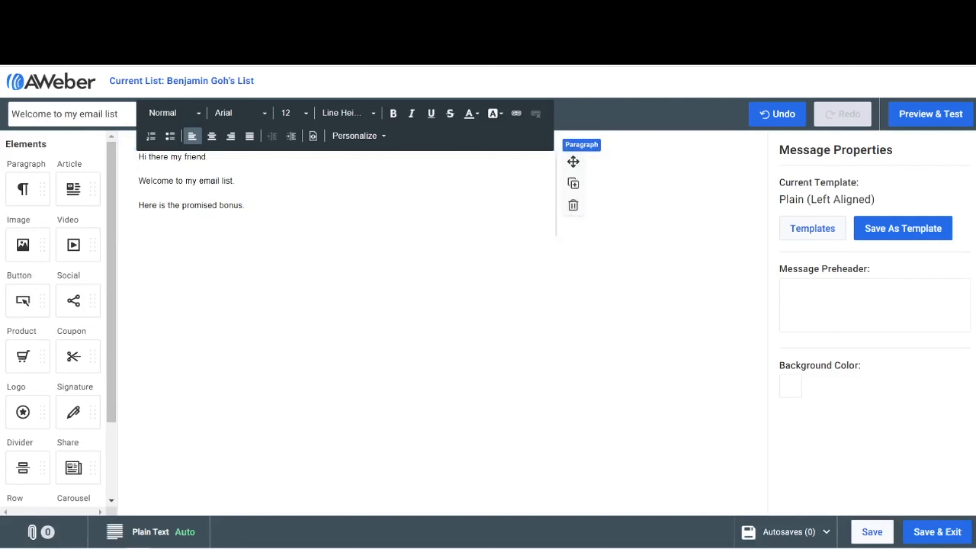
pyautogui.moveTo(245, 205); pyautogui.dragTo(136, 216)
pyautogui.click(136, 216)
pyautogui.click(245, 206)
pyautogui.moveTo(246, 205); pyautogui.dragTo(183, 206)
pyautogui.click(231, 230)
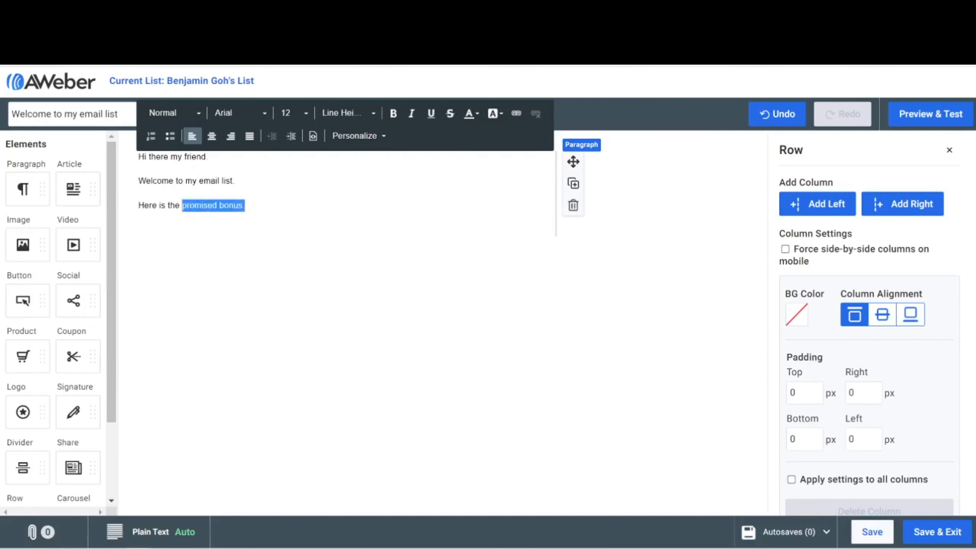
pyautogui.click(225, 245)
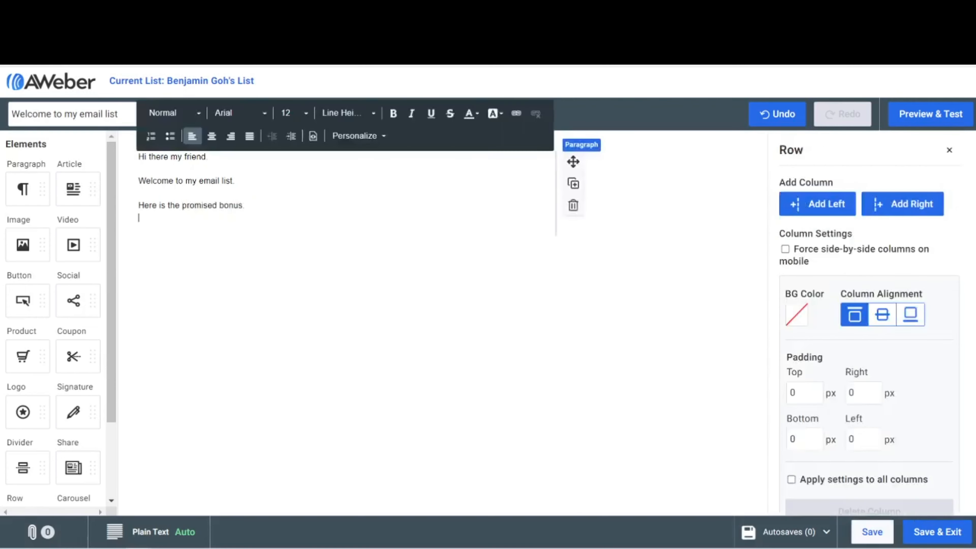
pyautogui.moveTo(245, 205); pyautogui.dragTo(134, 209)
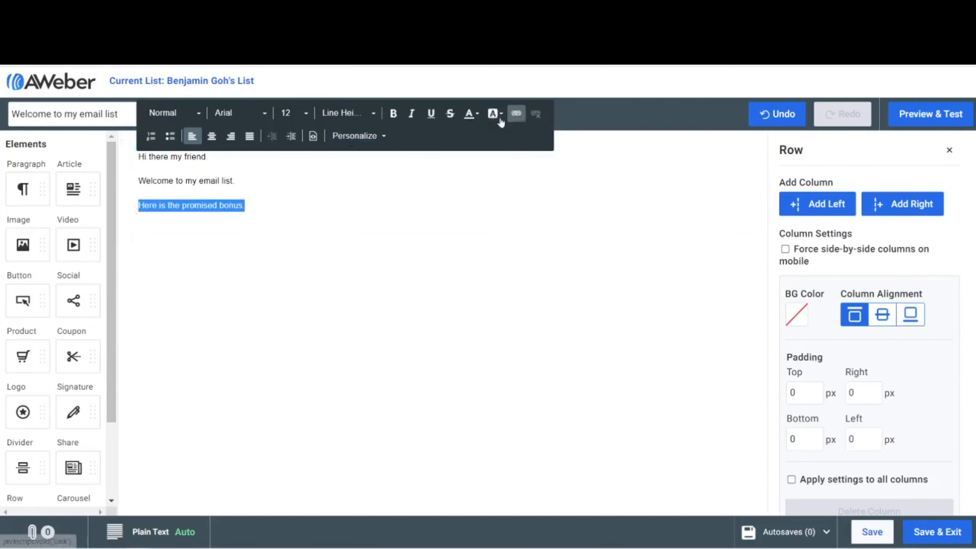
pyautogui.click(516, 115)
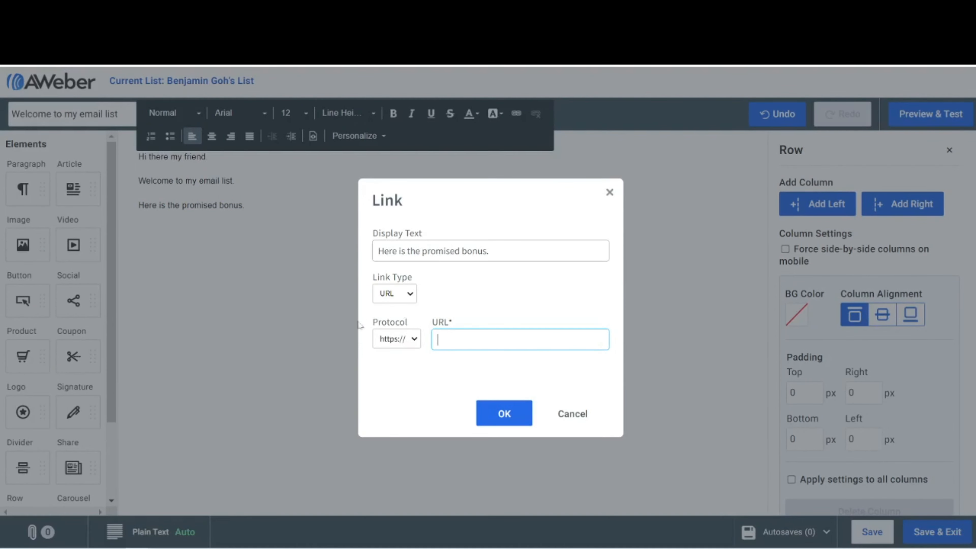
pyautogui.click(415, 344)
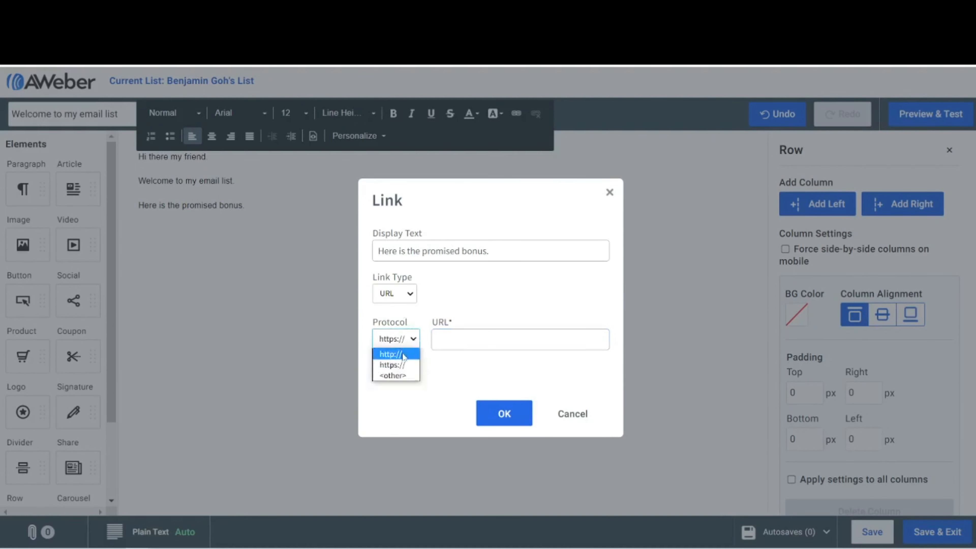
pyautogui.click(396, 369)
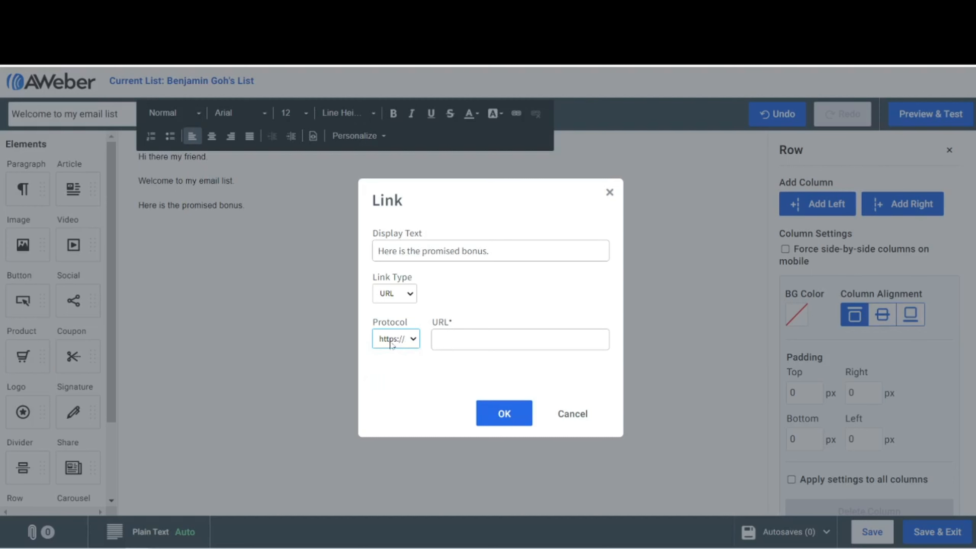
pyautogui.click(396, 256)
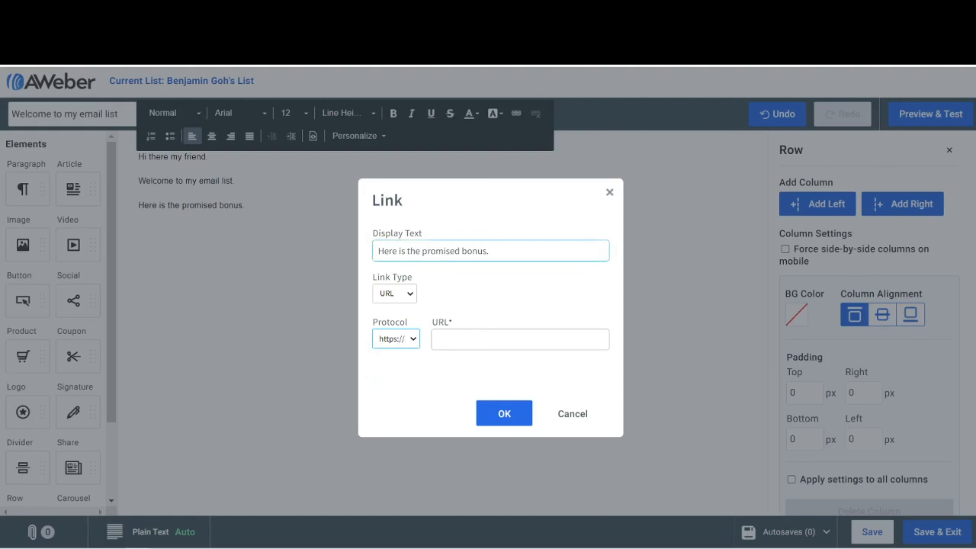
pyautogui.click(499, 340)
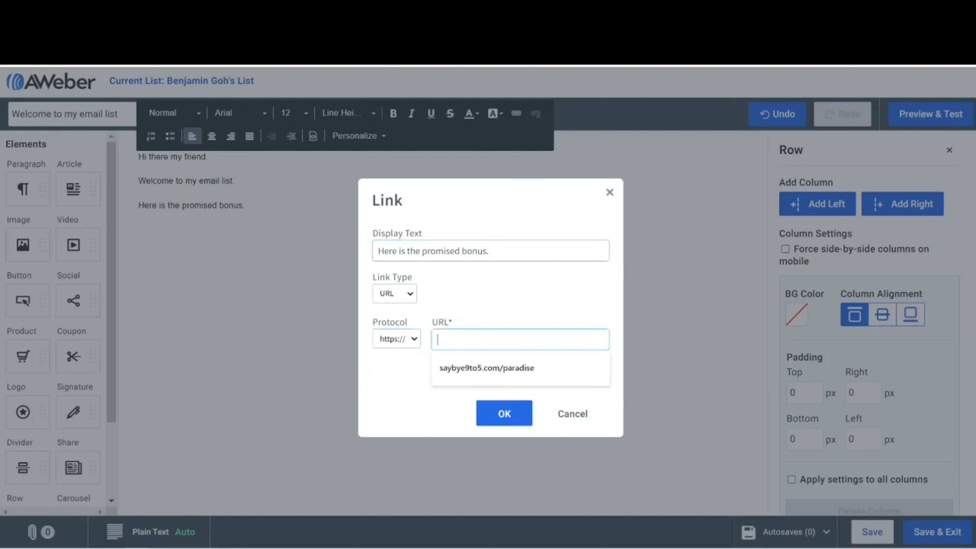
pyautogui.write('goog')
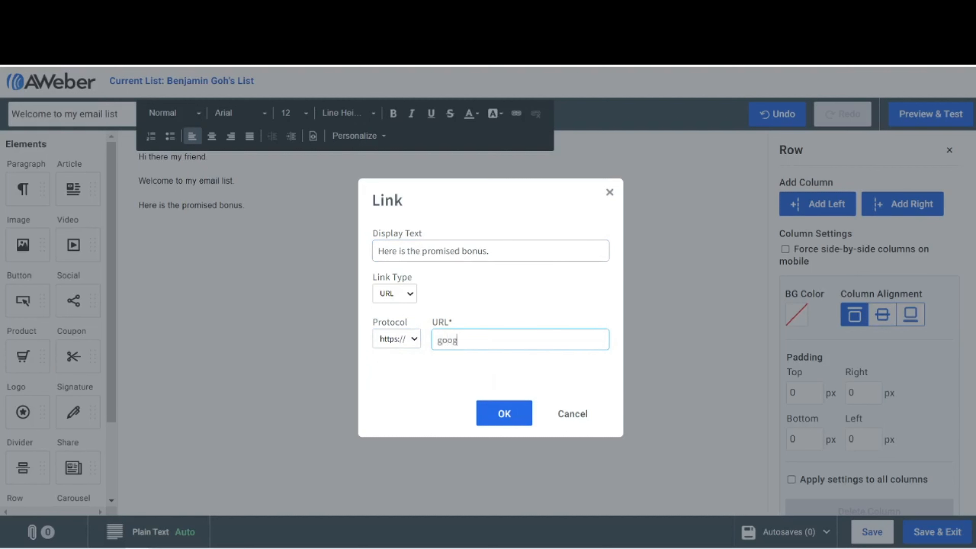
pyautogui.write('le.com')
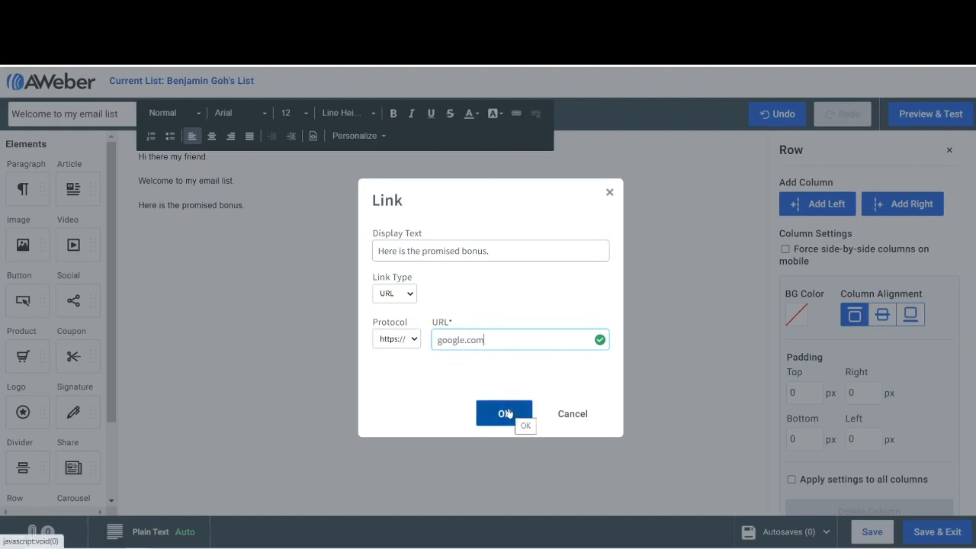
pyautogui.click(513, 417)
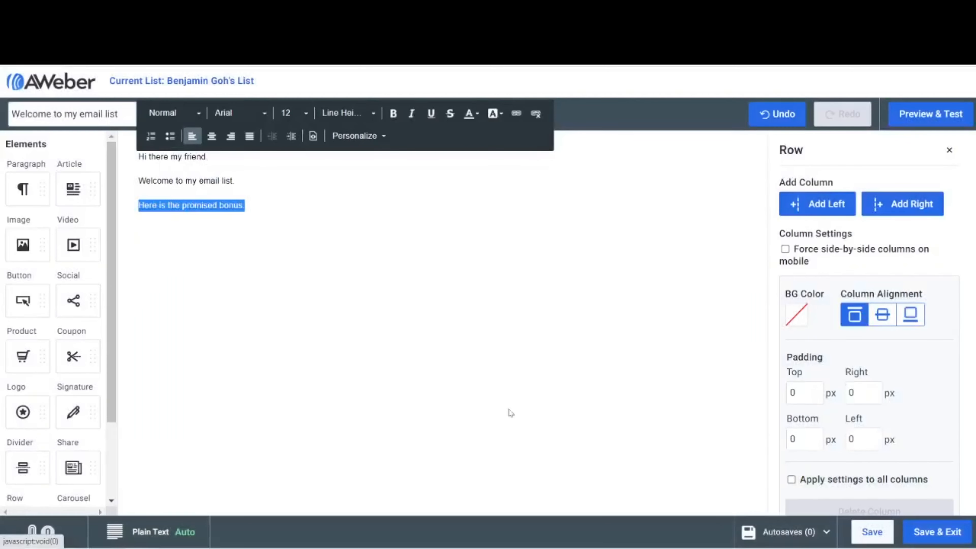
pyautogui.click(235, 242)
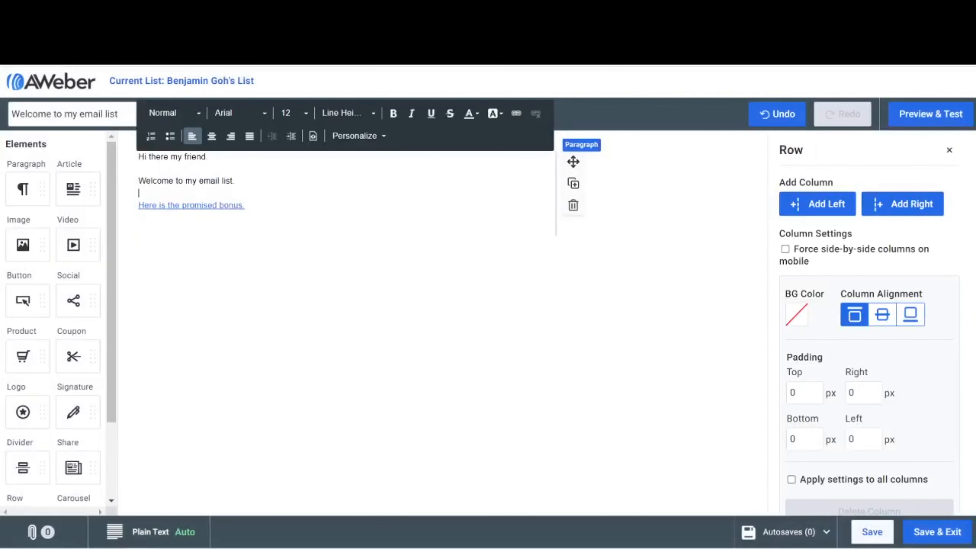
# Make the linked line "Here is the promised bonus." bold
pyautogui.moveTo(245, 205); pyautogui.dragTo(138, 206)
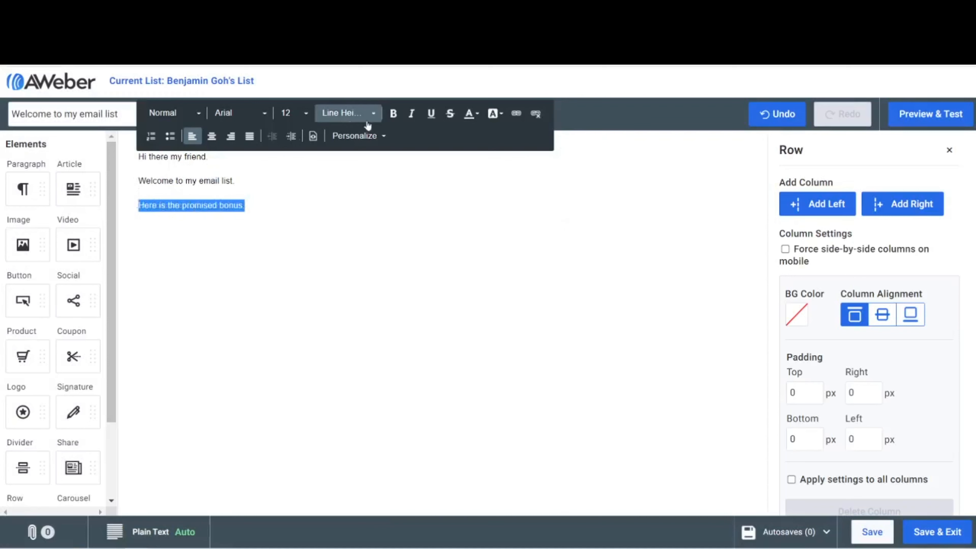
pyautogui.click(392, 117)
pyautogui.click(247, 286)
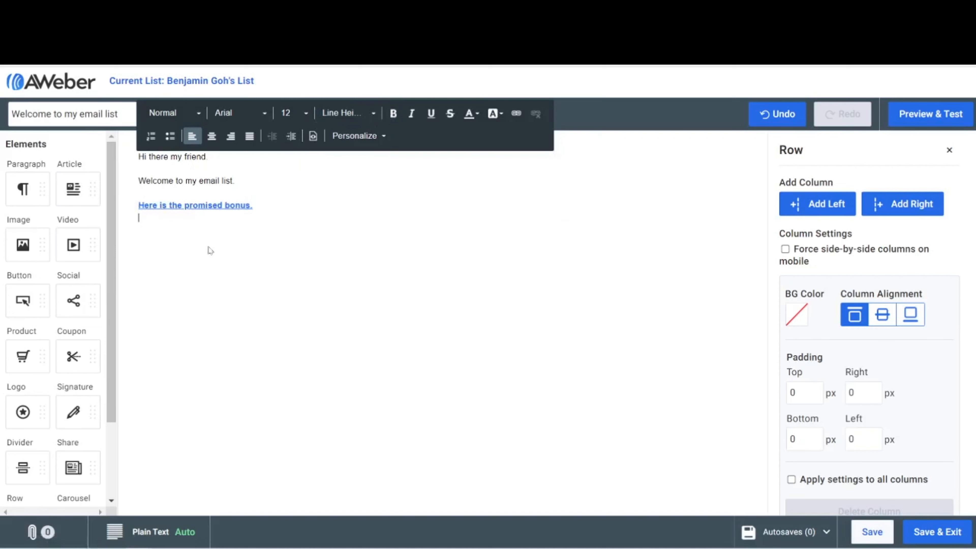
# Close the email with "Regards," and the sender's first name, and save the message to return to the campaign
pyautogui.write('R')
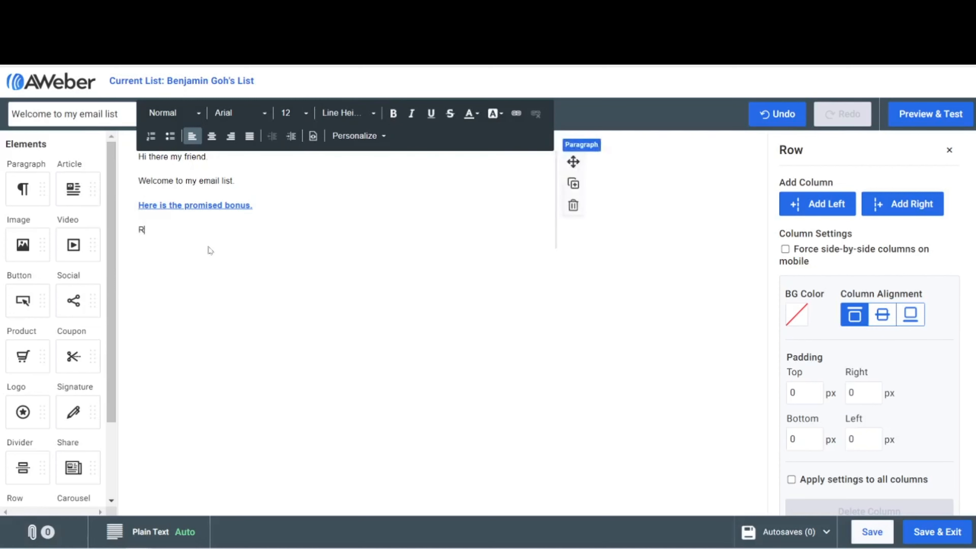
pyautogui.write('egards,')
pyautogui.press('Return')
pyautogui.write('Benjamin')
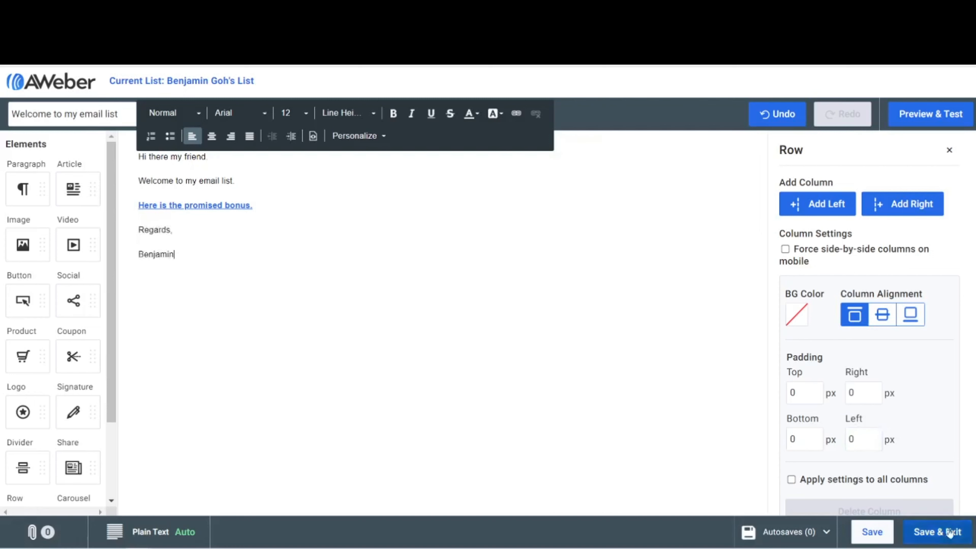
pyautogui.click(935, 538)
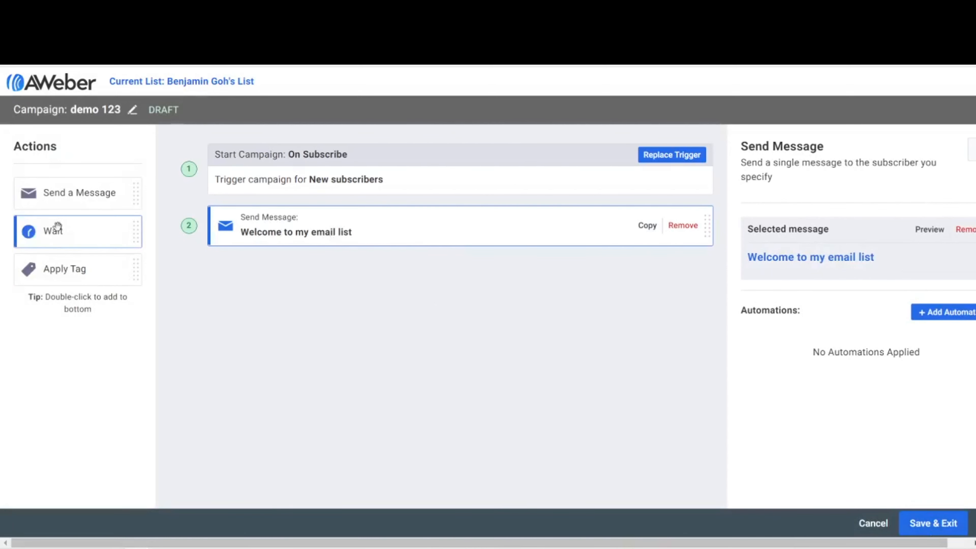
# Add a Wait action after the welcome message and set its interval to 1 hour
pyautogui.doubleClick(69, 239)
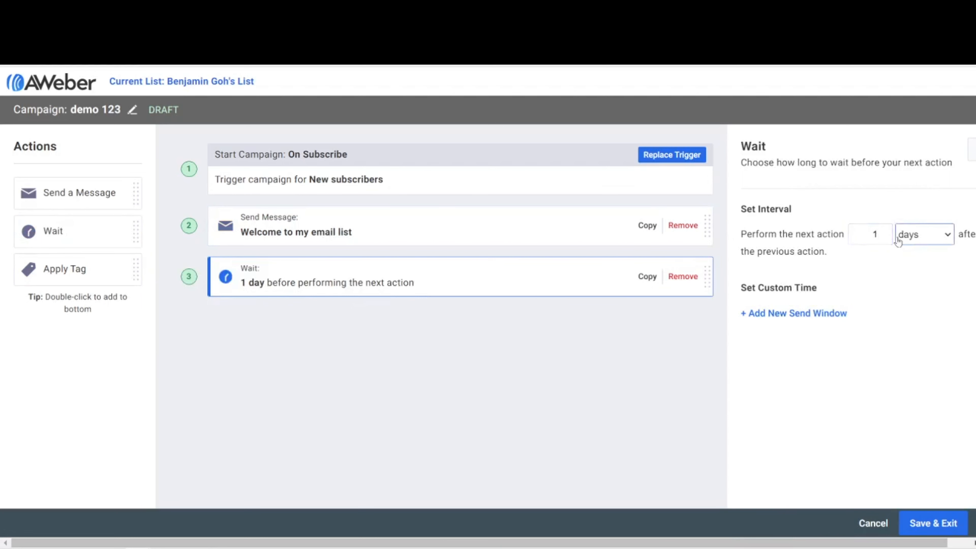
pyautogui.click(930, 235)
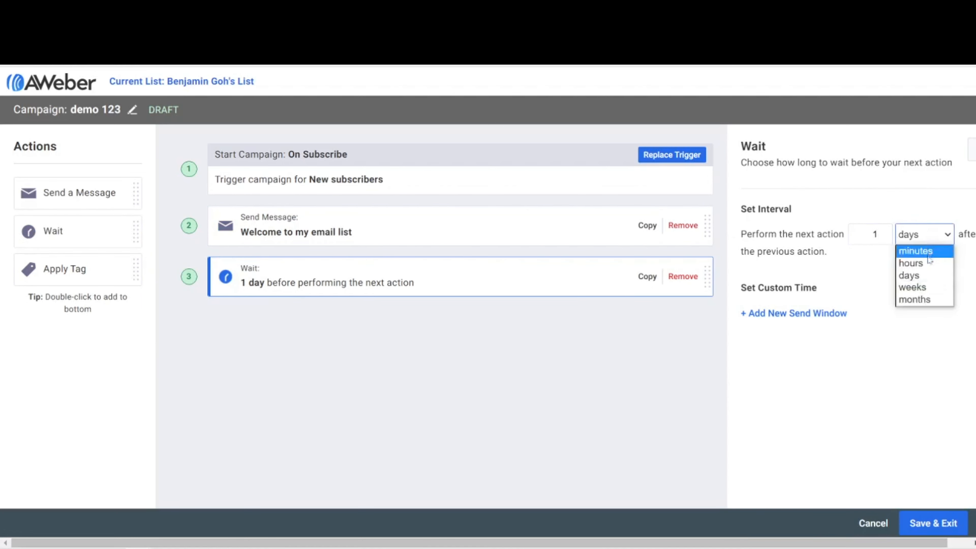
pyautogui.click(923, 263)
pyautogui.click(914, 240)
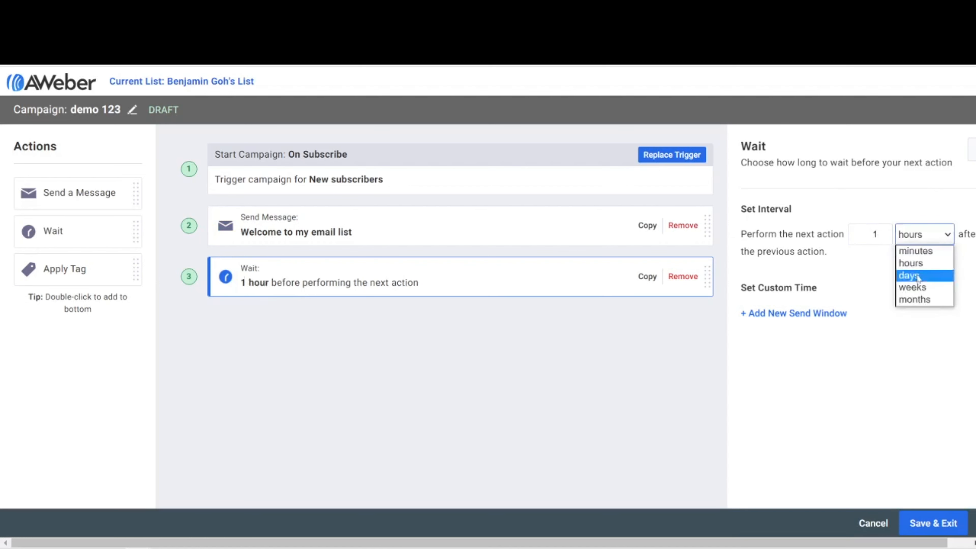
pyautogui.click(926, 266)
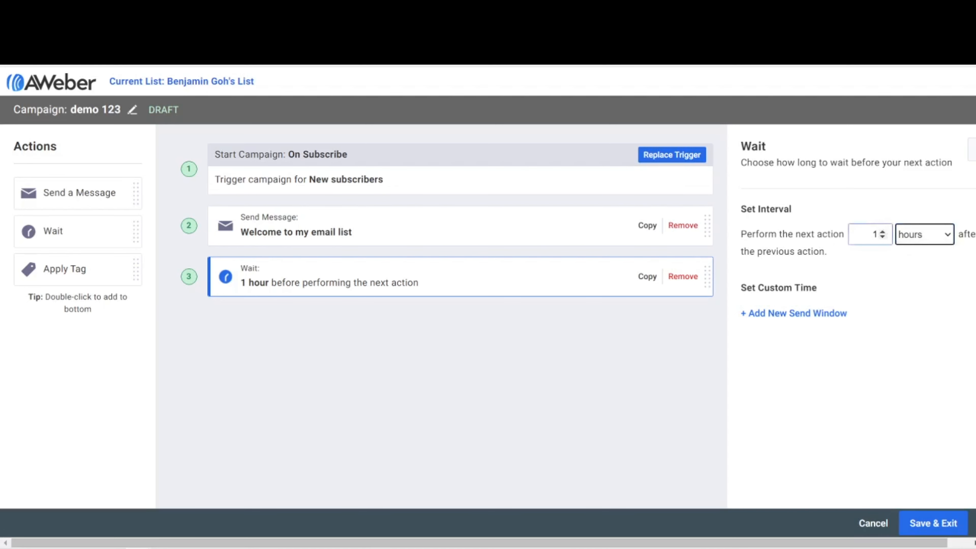
# Set the Wait action's interval to 6 hours
pyautogui.click(882, 232)
pyautogui.click(883, 231)
pyautogui.click(882, 232)
pyautogui.click(883, 231)
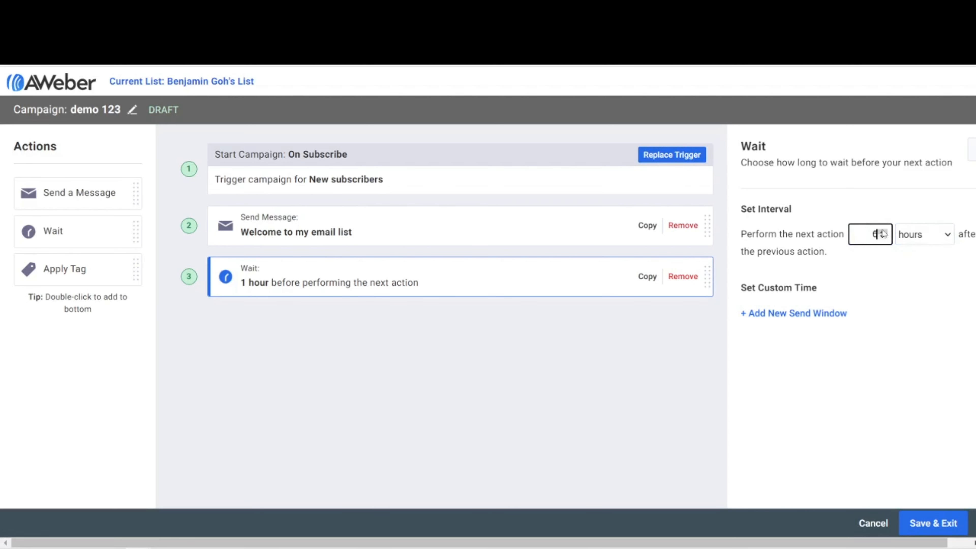
pyautogui.click(579, 358)
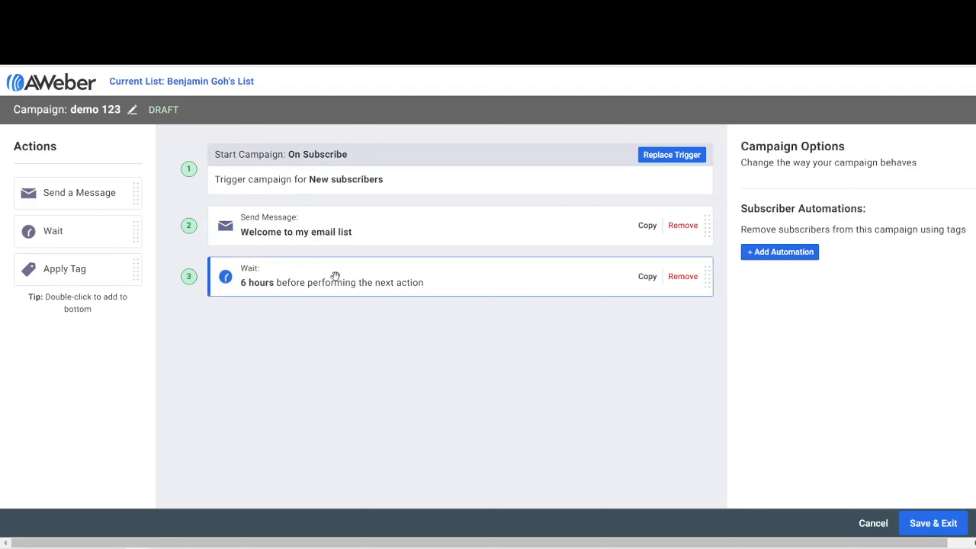
# Add a second Send a Message action after the wait, and save and exit the campaign with its issues unresolved
pyautogui.doubleClick(99, 199)
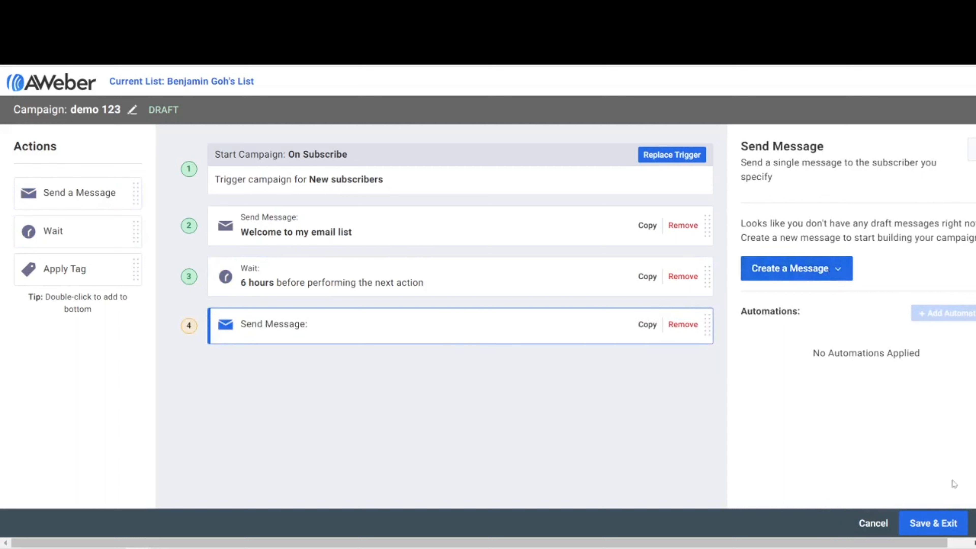
pyautogui.click(934, 524)
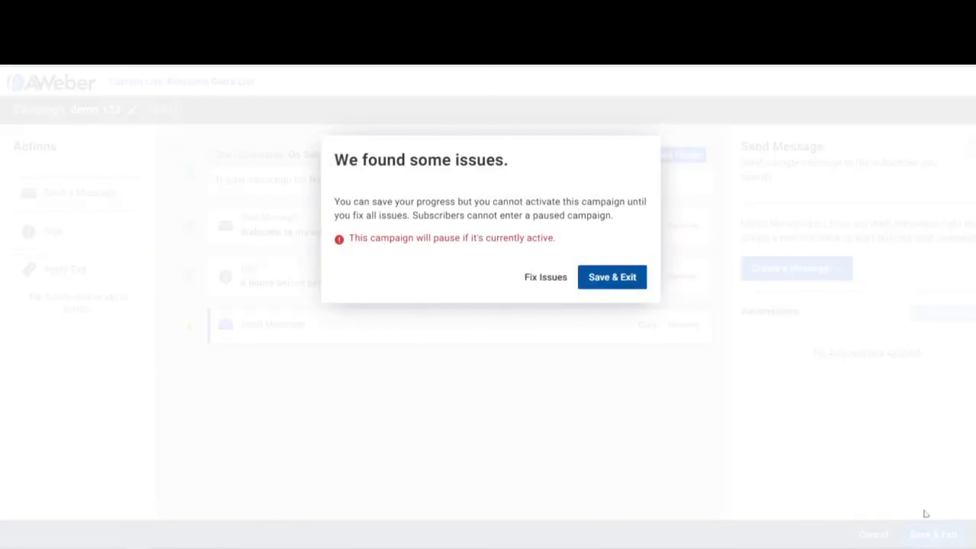
pyautogui.click(620, 283)
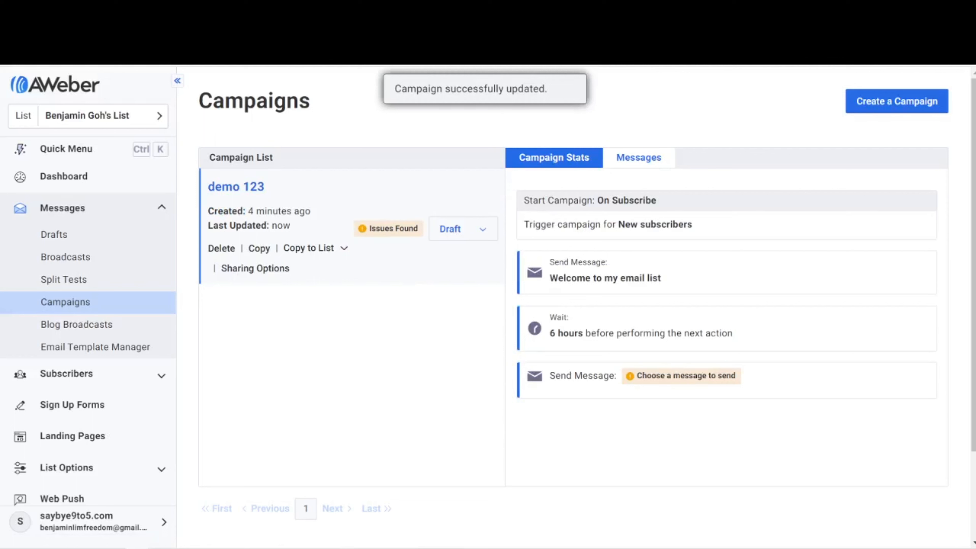
pyautogui.click(459, 231)
pyautogui.click(382, 249)
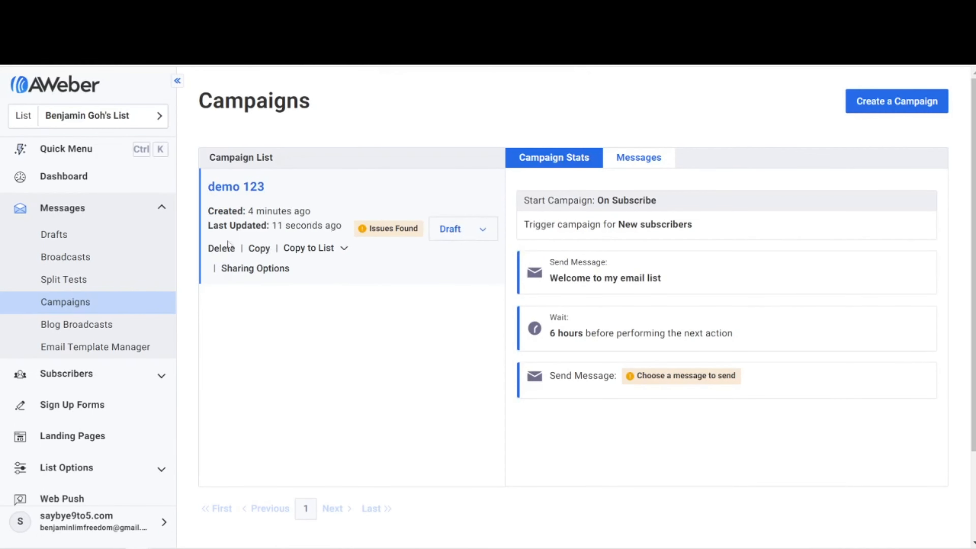
# Reopen the demo 123 campaign, remove its empty Send Message action, and save and exit the campaign
pyautogui.click(241, 194)
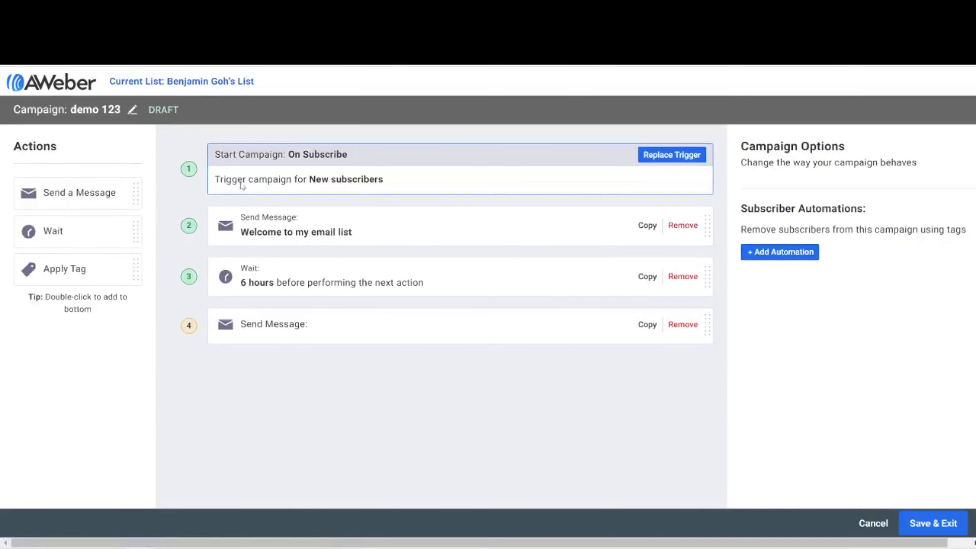
pyautogui.click(683, 324)
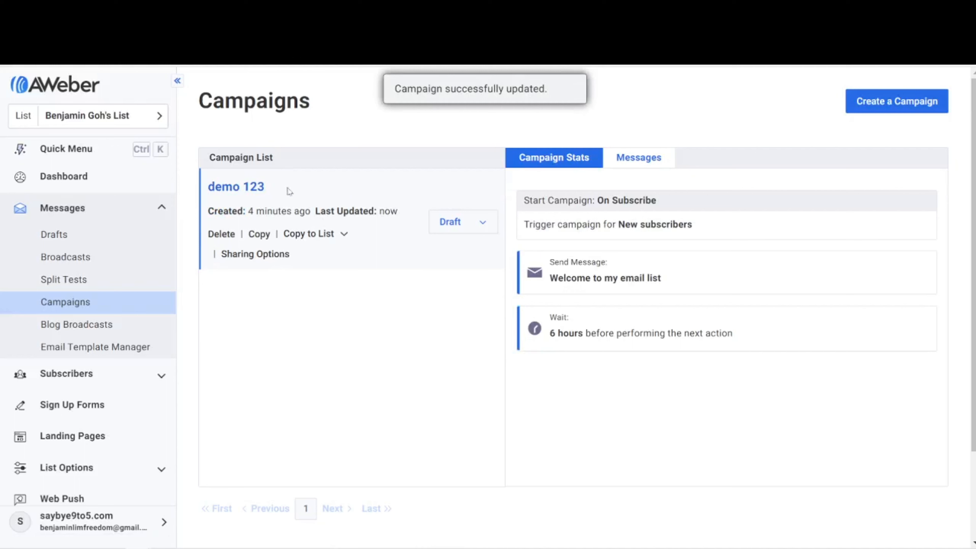
pyautogui.click(476, 228)
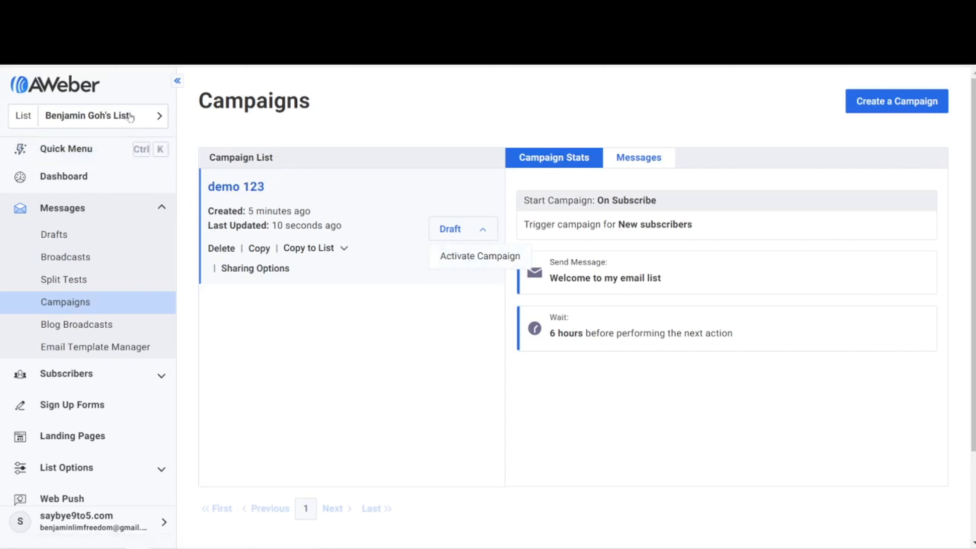
pyautogui.click(383, 341)
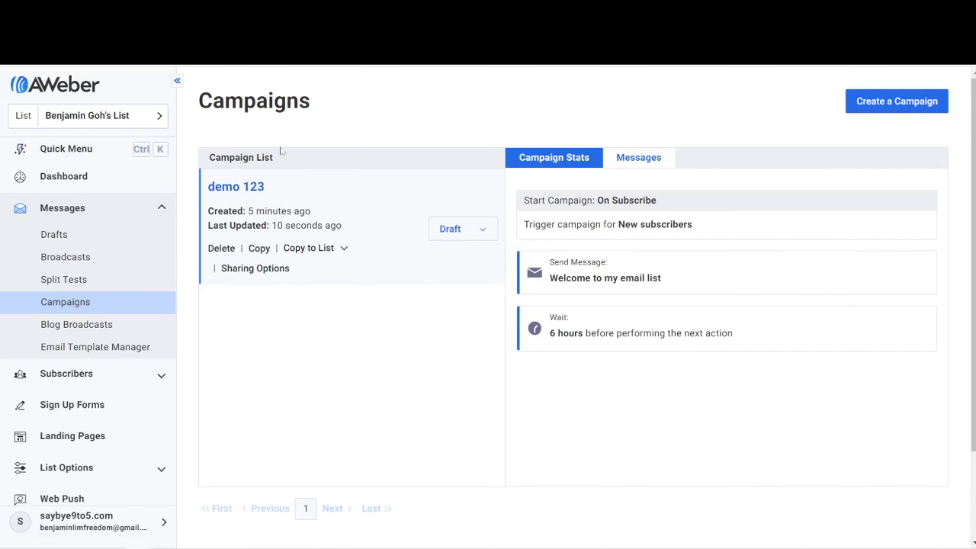
# Delete the demo 123 campaign from the campaign list
pyautogui.click(230, 253)
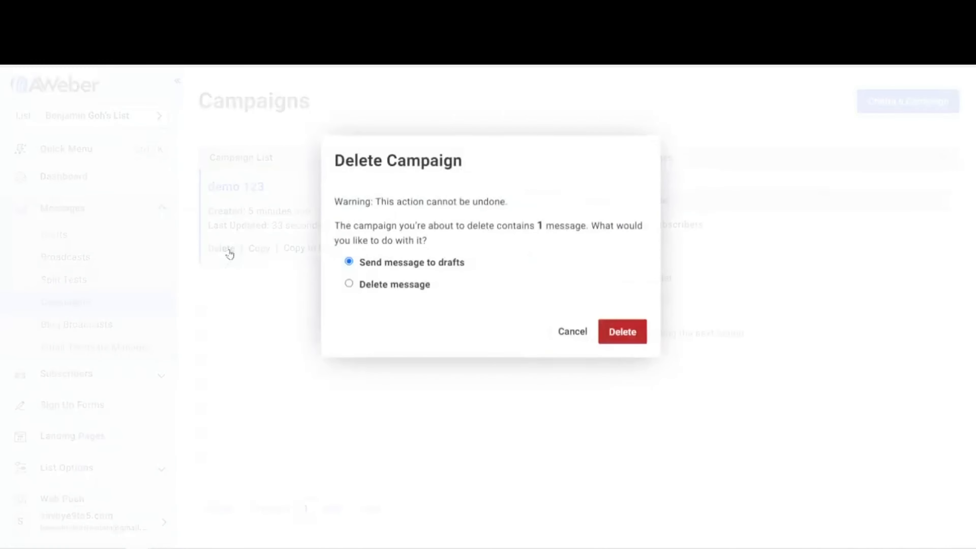
pyautogui.click(611, 334)
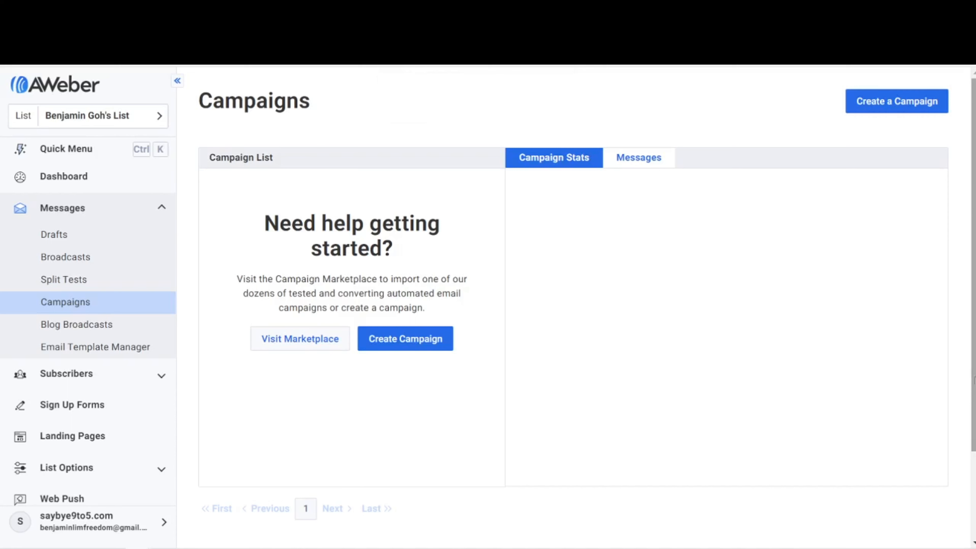
# Create a new broadcast with the Drag & Drop Email Builder and give it the subject line "this is a demo"
pyautogui.click(65, 256)
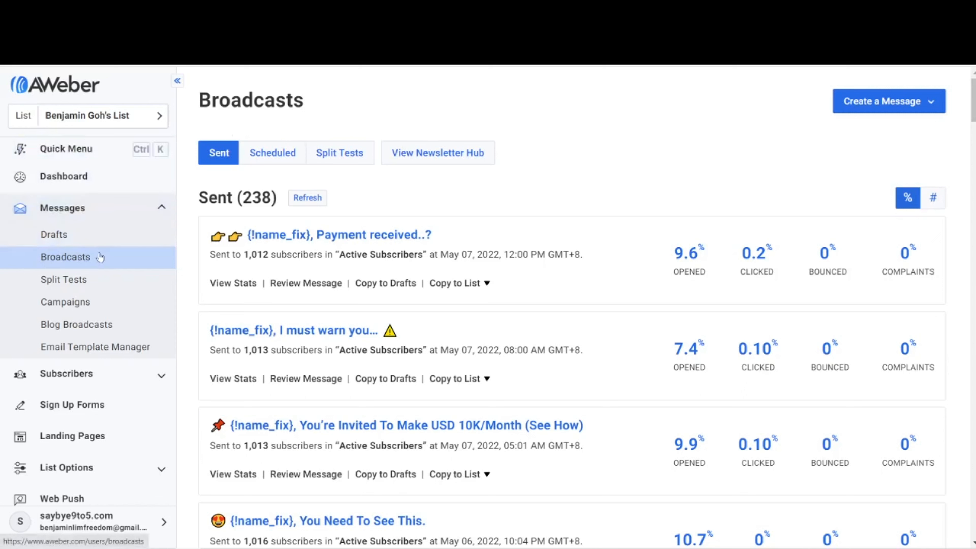
pyautogui.click(849, 105)
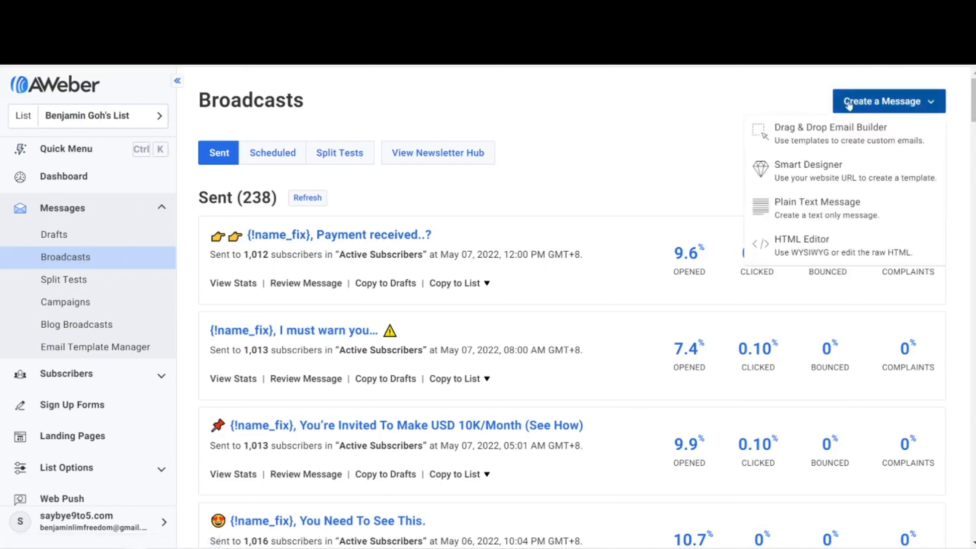
pyautogui.click(815, 140)
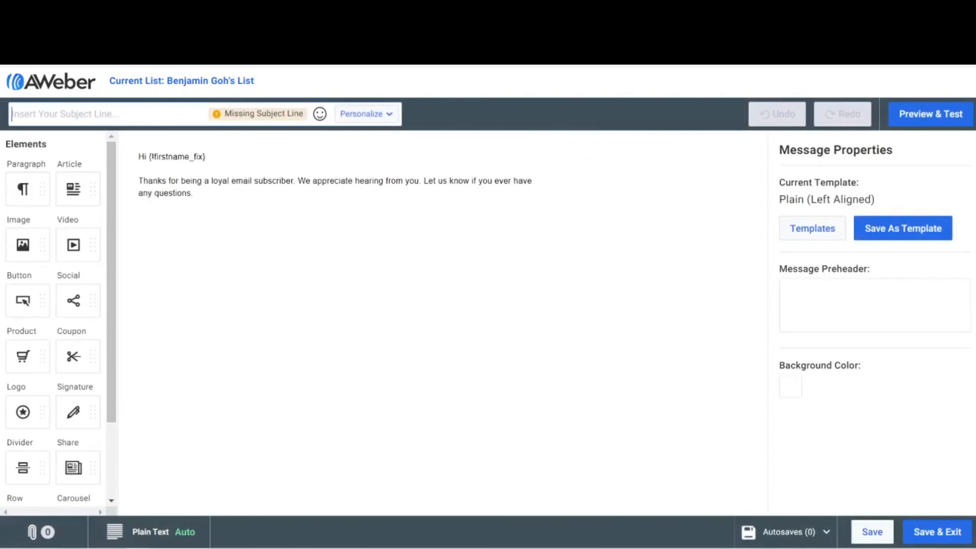
pyautogui.write('this is ')
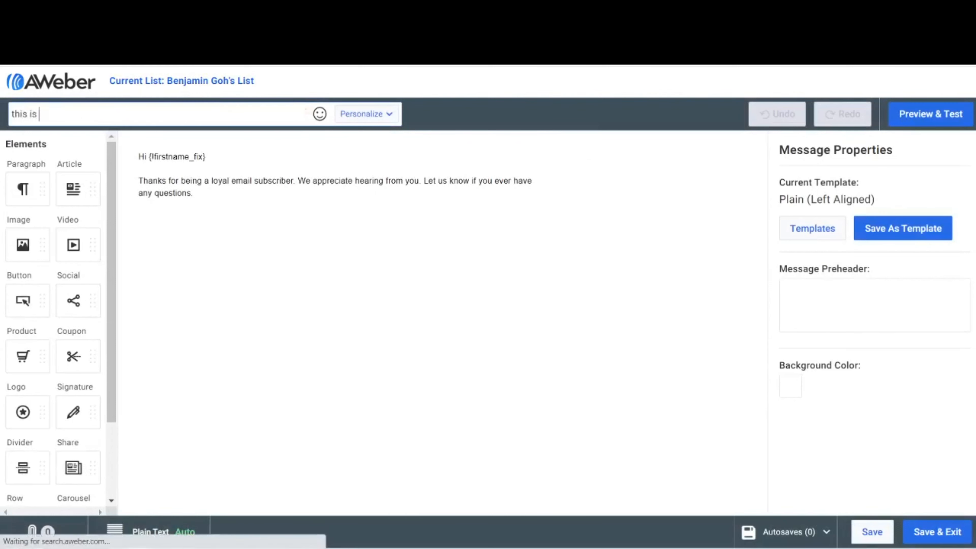
pyautogui.write('a demo')
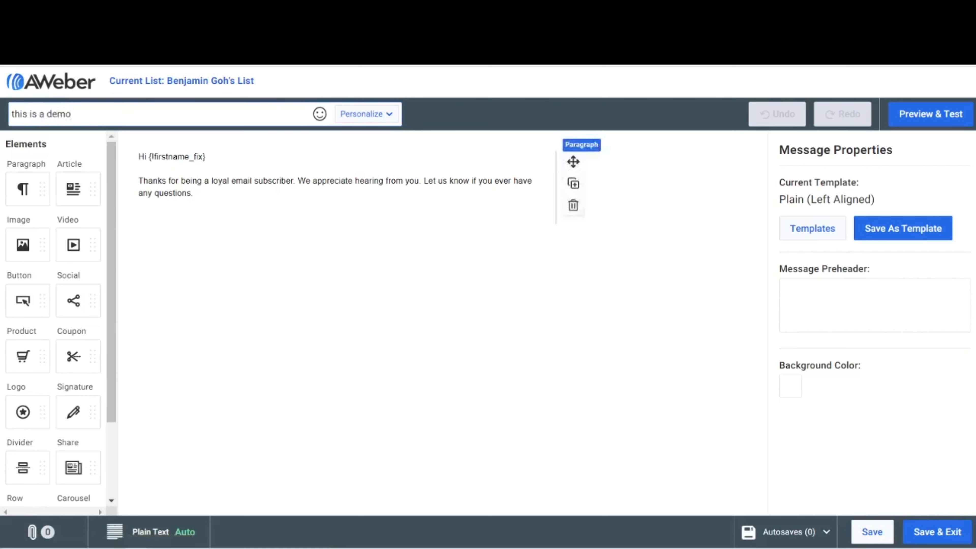
# Replace the template body text with the greeting "G'day" followed by the subscriber's Full Name personalization field
pyautogui.moveTo(195, 194); pyautogui.dragTo(105, 151)
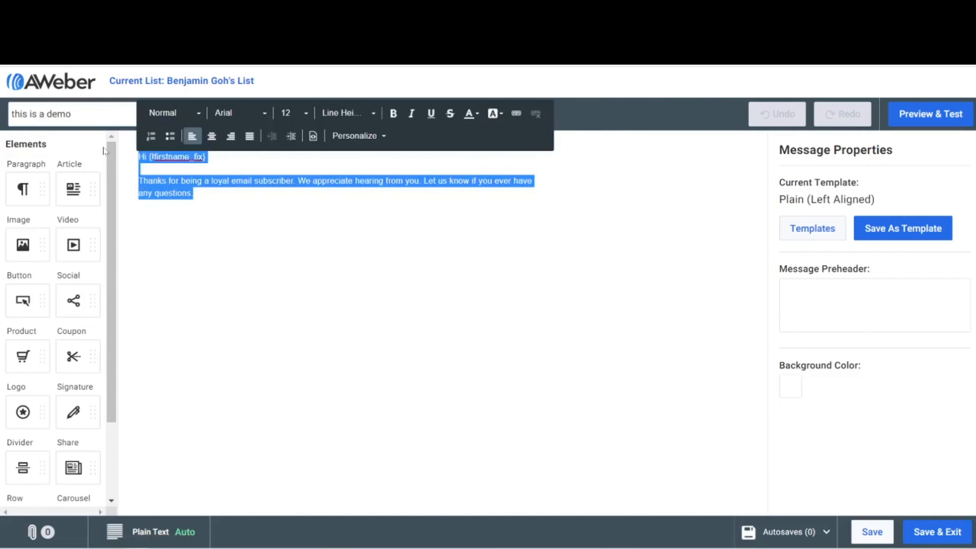
pyautogui.press('BackSpace')
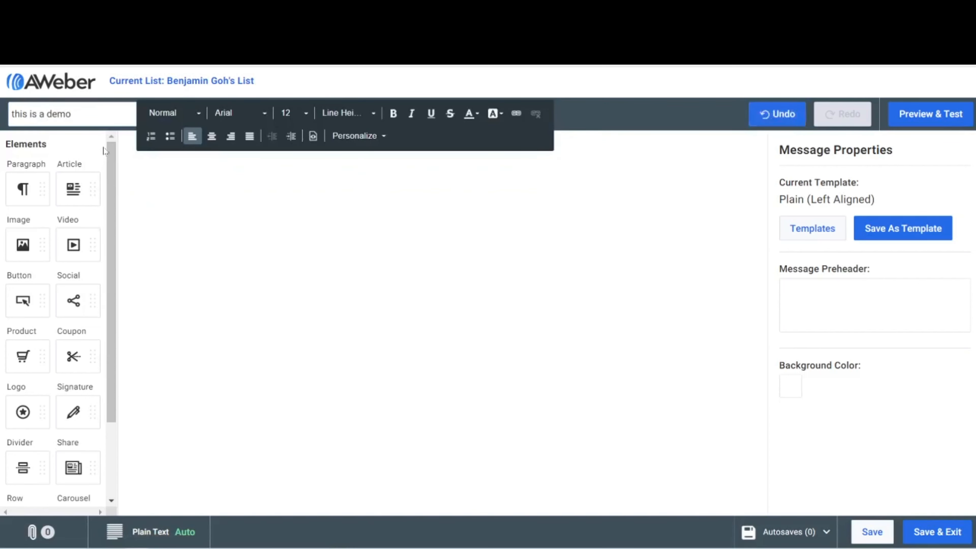
pyautogui.write("G'day")
pyautogui.click(369, 141)
pyautogui.click(371, 155)
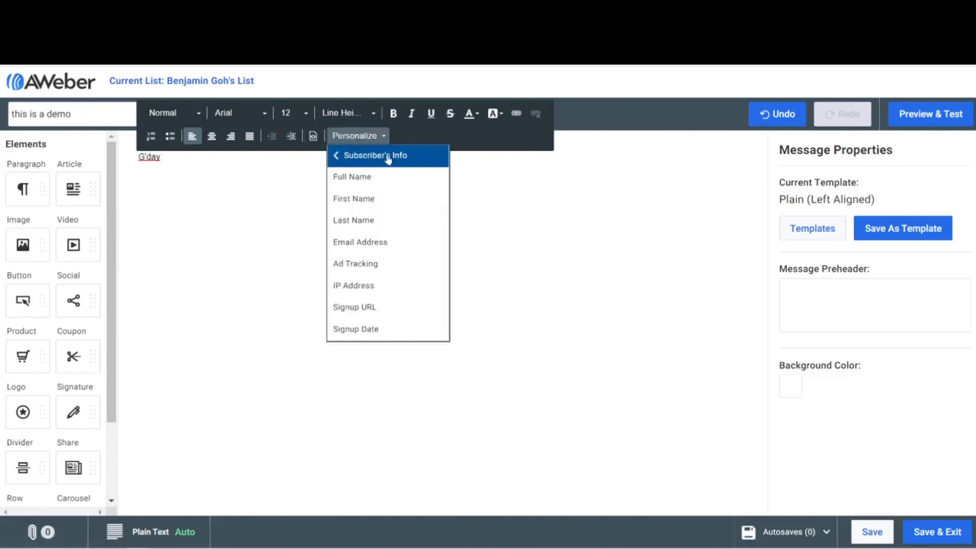
pyautogui.click(372, 176)
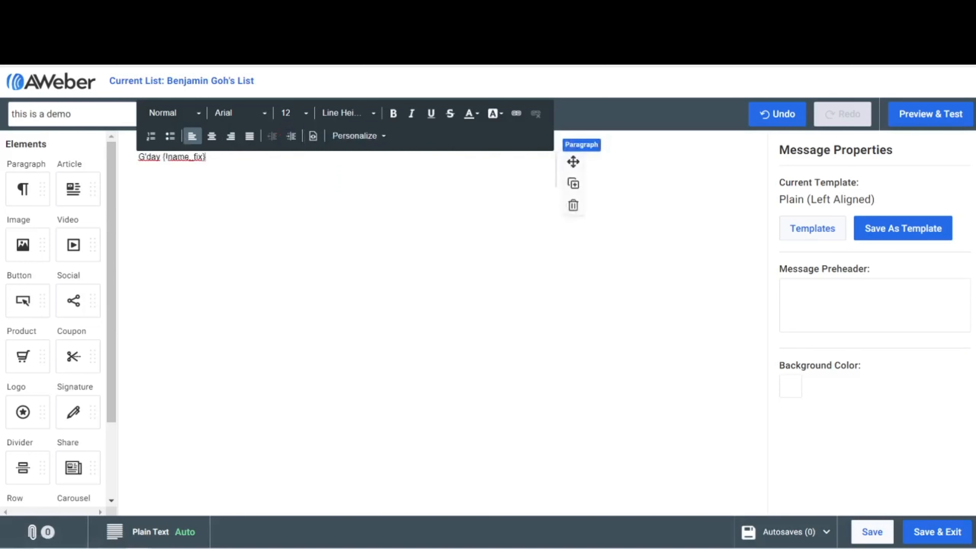
# Below the greeting, write "this is a demo text." and close the email with "Cheers," and the sender's first name
pyautogui.press('Return')
pyautogui.write('this is a demo text.')
pyautogui.press('Return')
pyautogui.write('Cheers,')
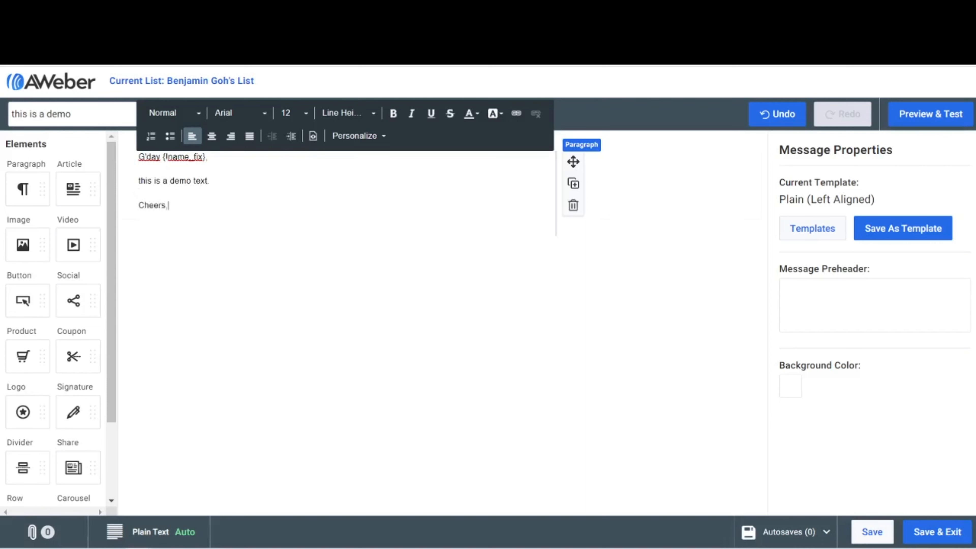
pyautogui.press('Return')
pyautogui.write('Benjamin')
# Link the line "this is a demo text." to saybye9to5.com/ga4b, copied from the Free Affiliate Funnels entry in WordPress Pretty Links
pyautogui.moveTo(210, 181); pyautogui.dragTo(138, 181)
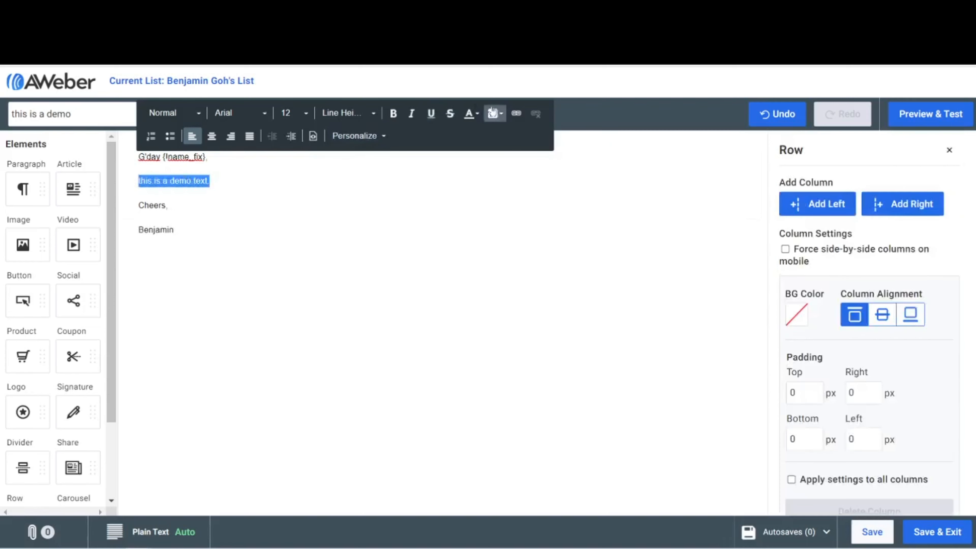
pyautogui.click(516, 114)
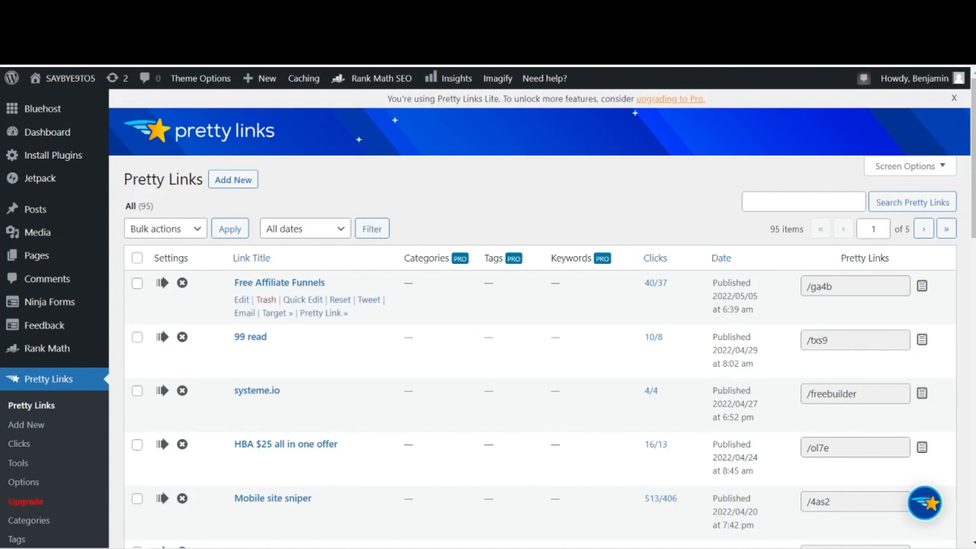
pyautogui.click(922, 287)
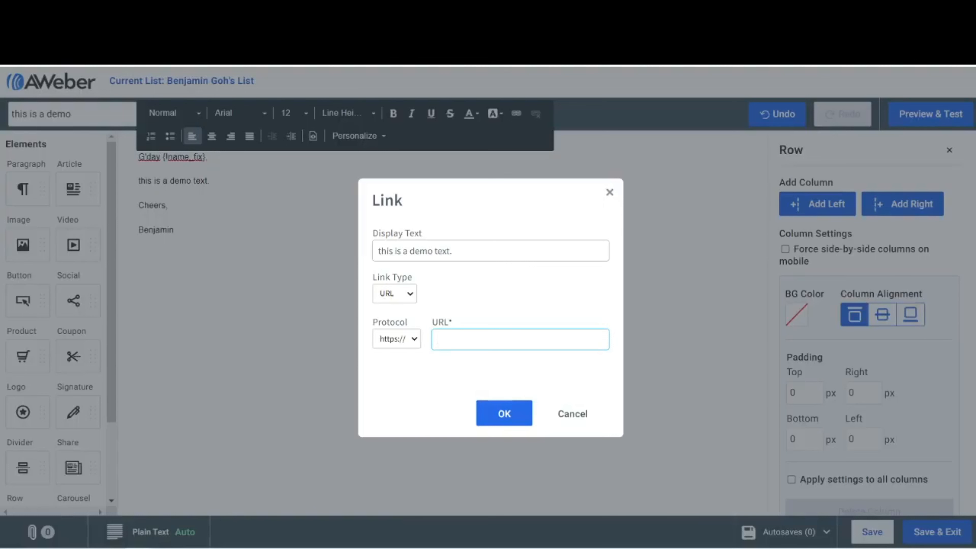
pyautogui.hotkey('ctrl', 'v')
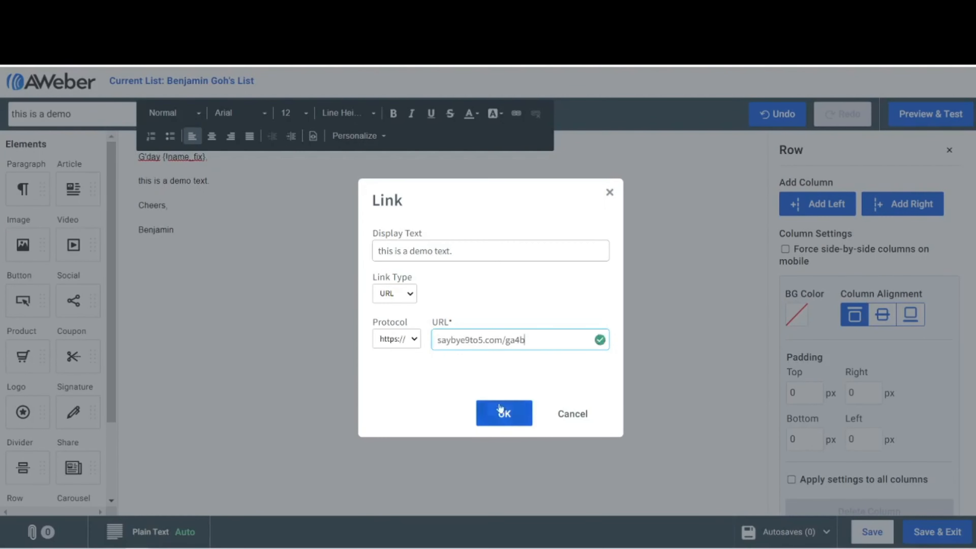
pyautogui.click(502, 413)
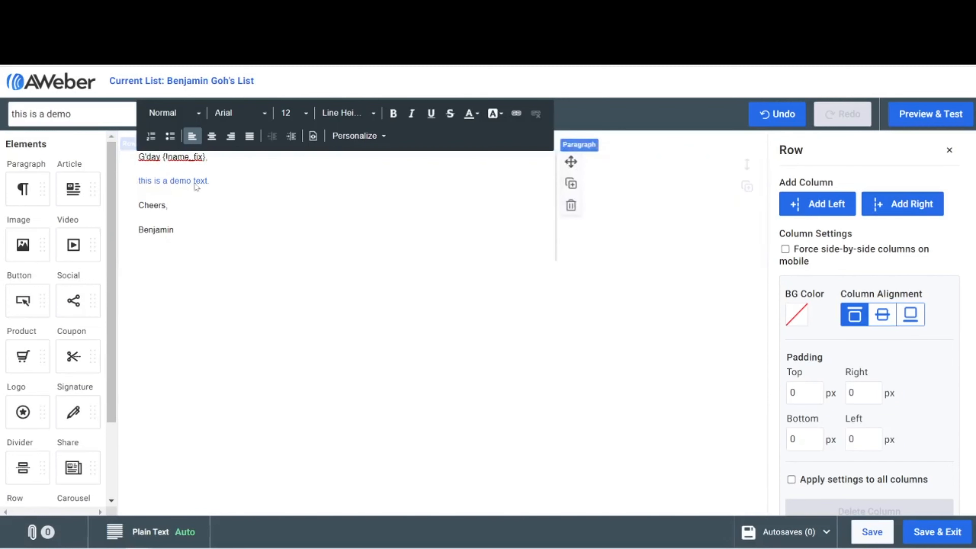
# Make the linked line "this is a demo text." bold, and save and exit the message to the drafts
pyautogui.moveTo(209, 180); pyautogui.dragTo(139, 180)
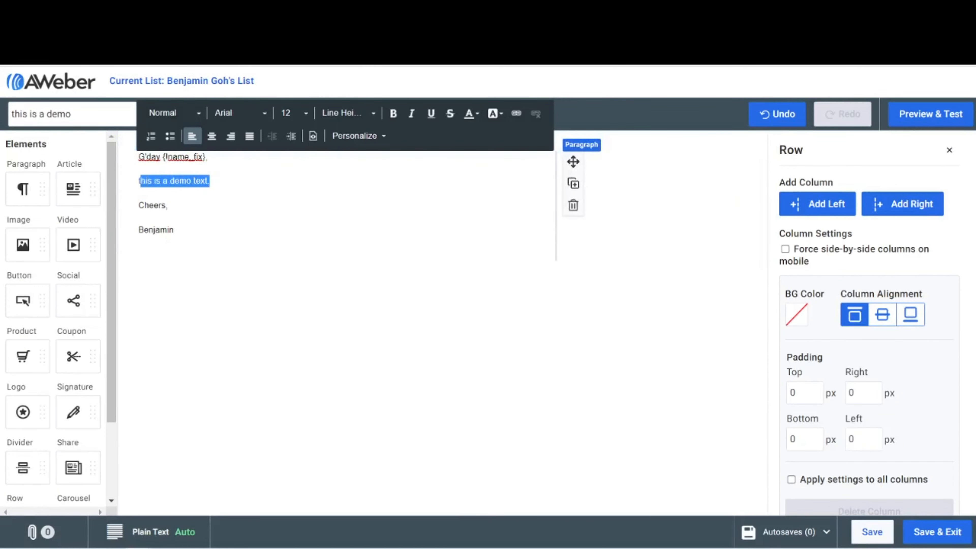
pyautogui.click(393, 114)
pyautogui.click(196, 208)
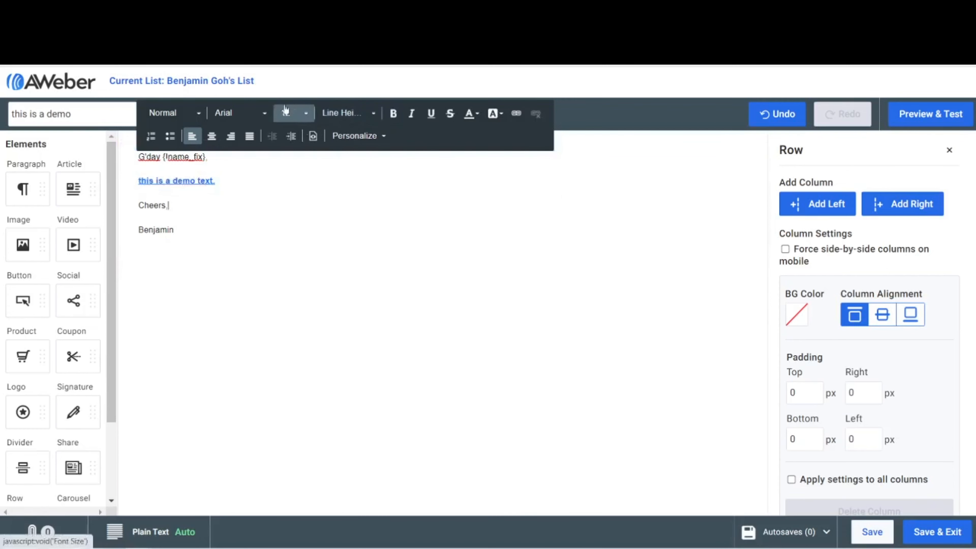
pyautogui.click(930, 533)
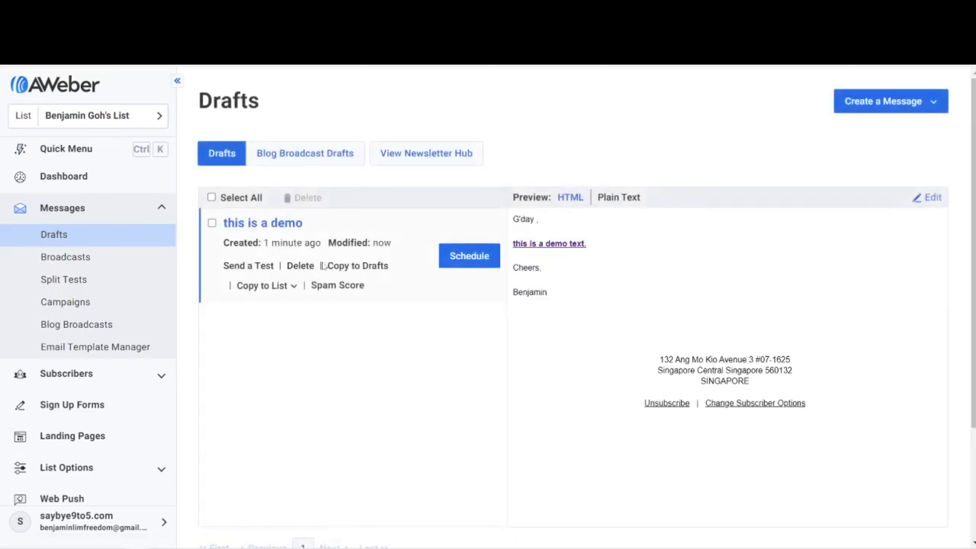
# Open the scheduling settings of the "this is a demo" draft and try setting its send time to Monday, May 9, 2022 at 7:00 am
pyautogui.click(470, 257)
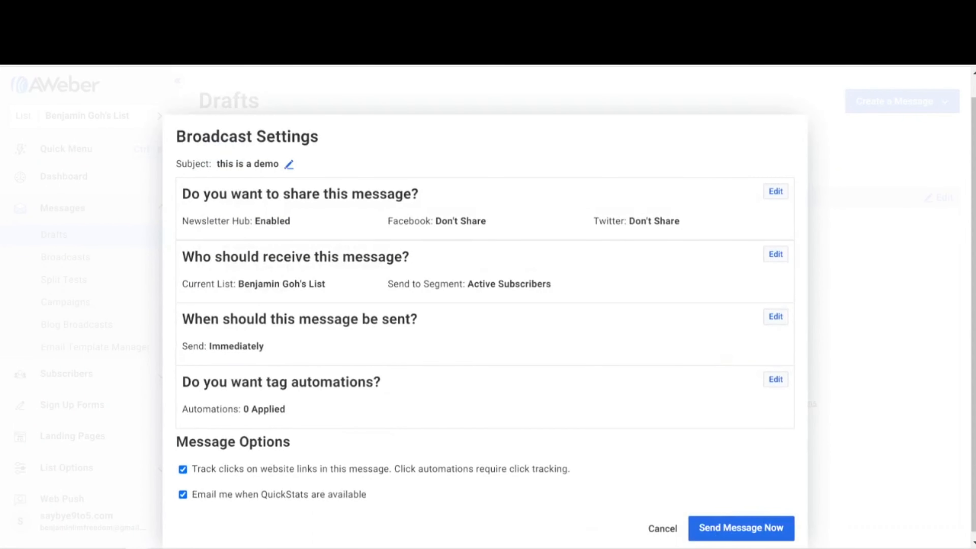
pyautogui.click(776, 316)
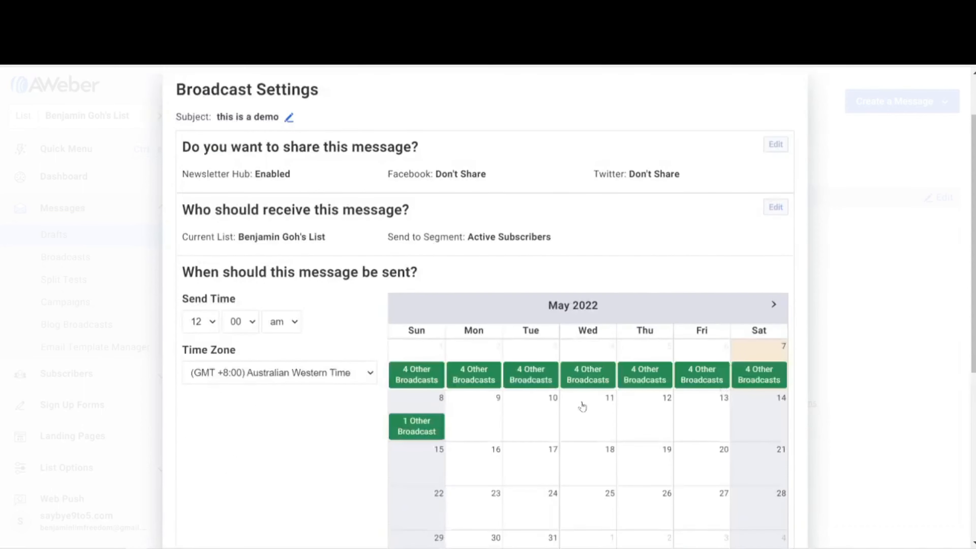
pyautogui.scroll(-3, 802, 283)
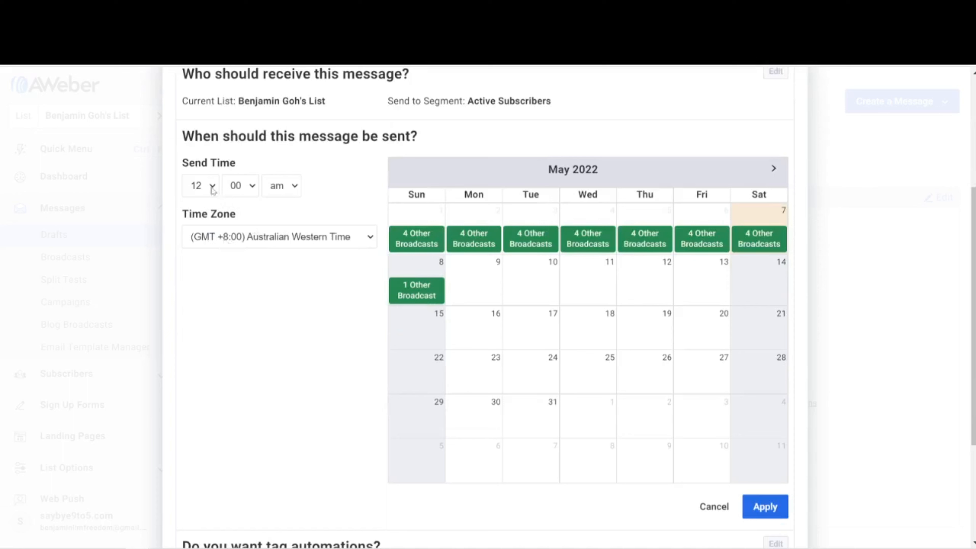
pyautogui.click(488, 285)
pyautogui.click(202, 185)
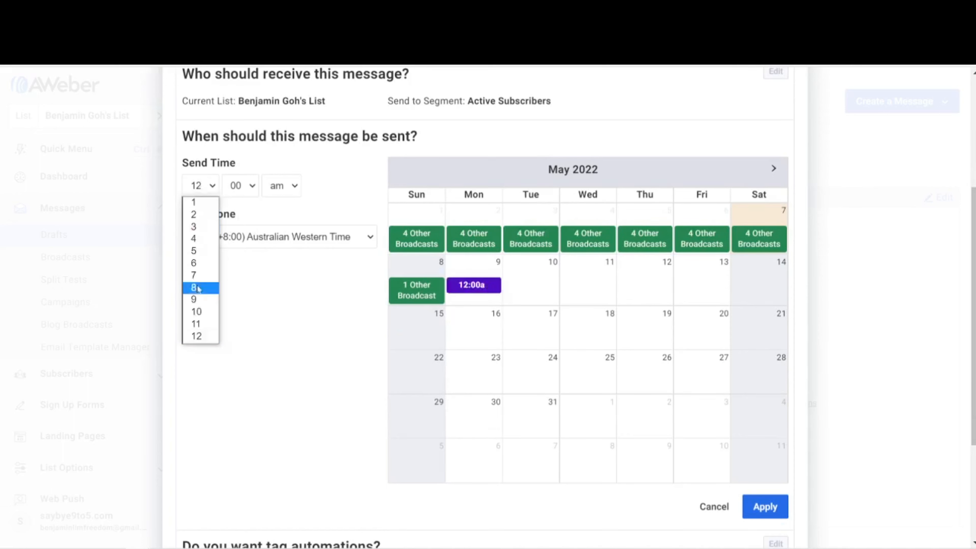
pyautogui.click(199, 274)
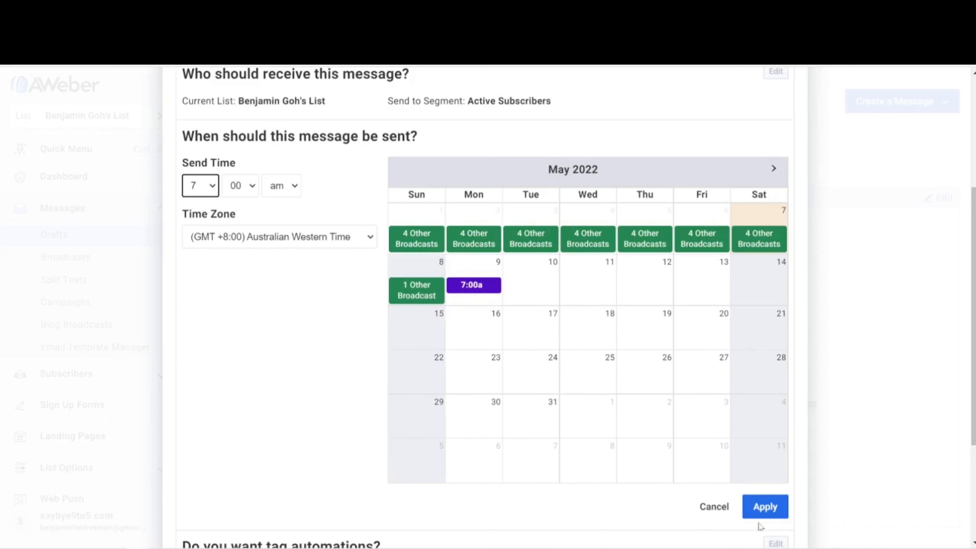
pyautogui.click(719, 508)
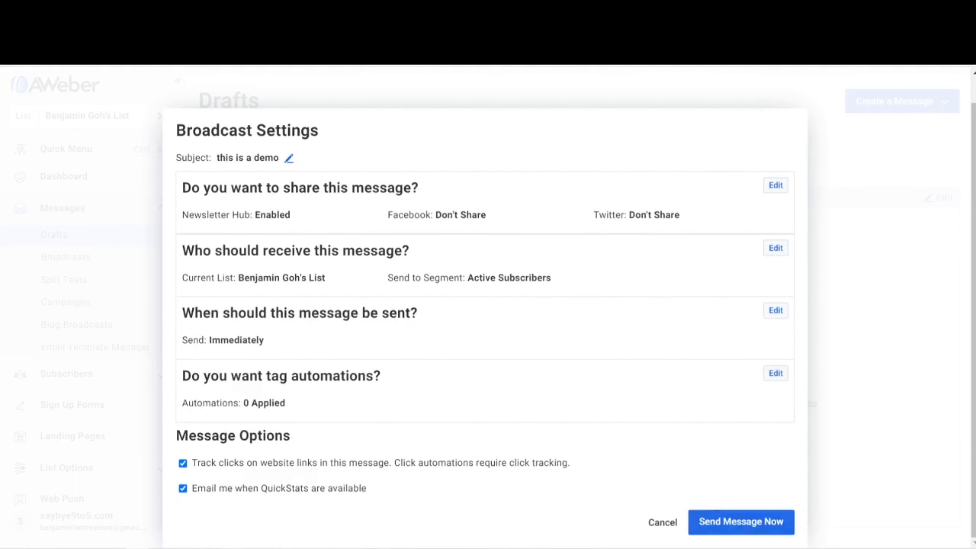
# Review who should receive the broadcast, including the available subscriber segments and the lists that can be included or excluded
pyautogui.click(775, 248)
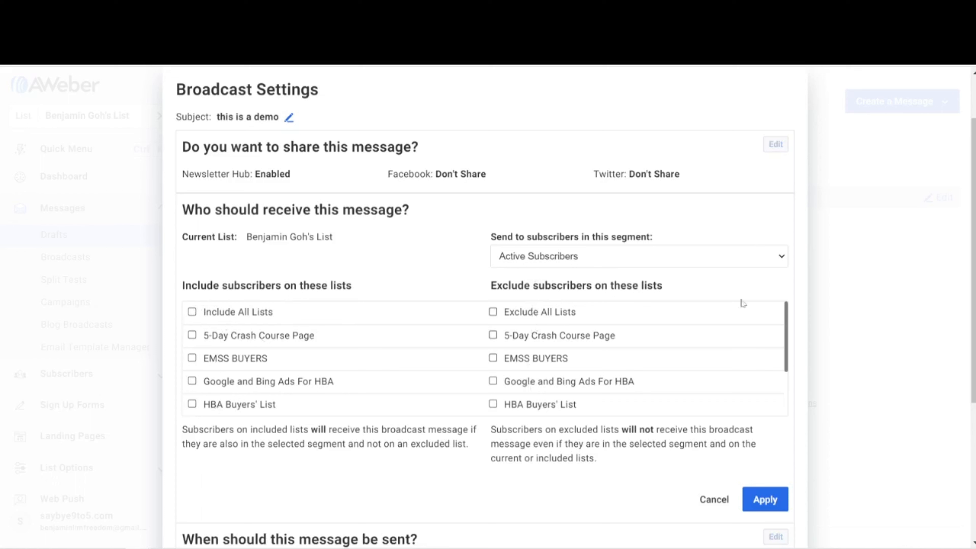
pyautogui.click(778, 259)
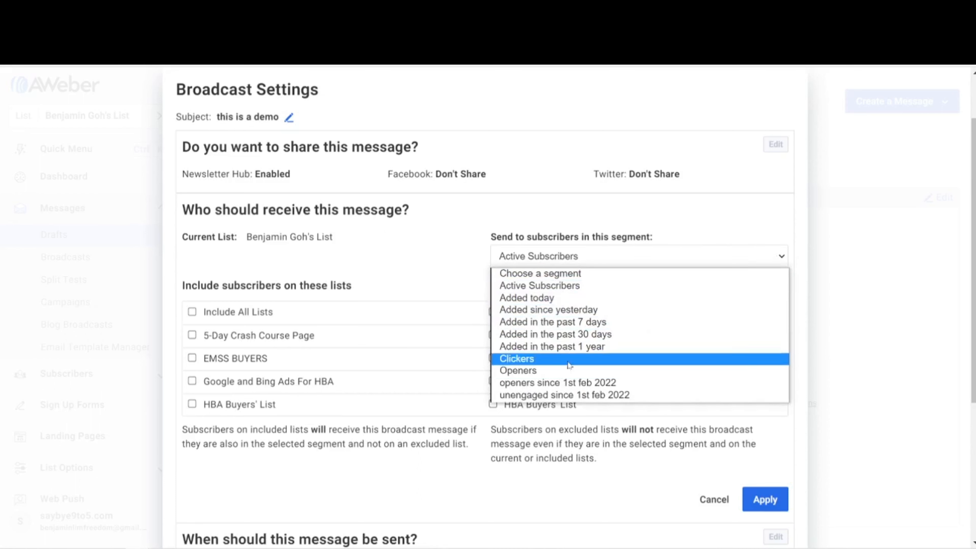
pyautogui.click(806, 237)
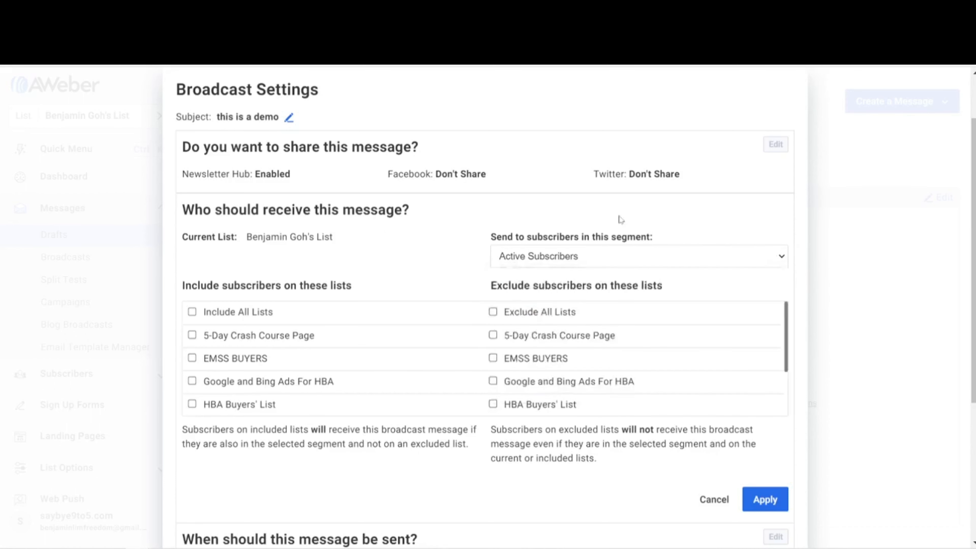
pyautogui.scroll(-5, 617, 217)
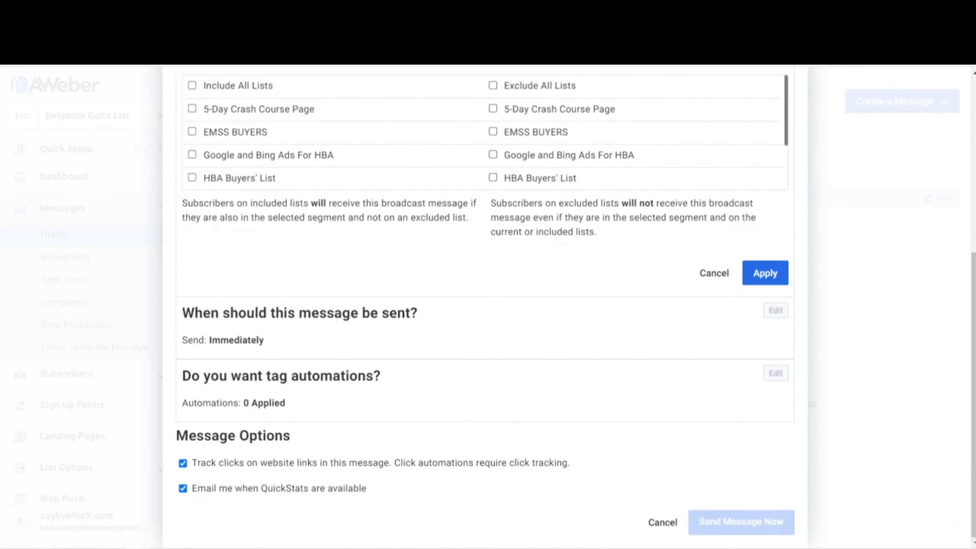
pyautogui.scroll(6, 485, 307)
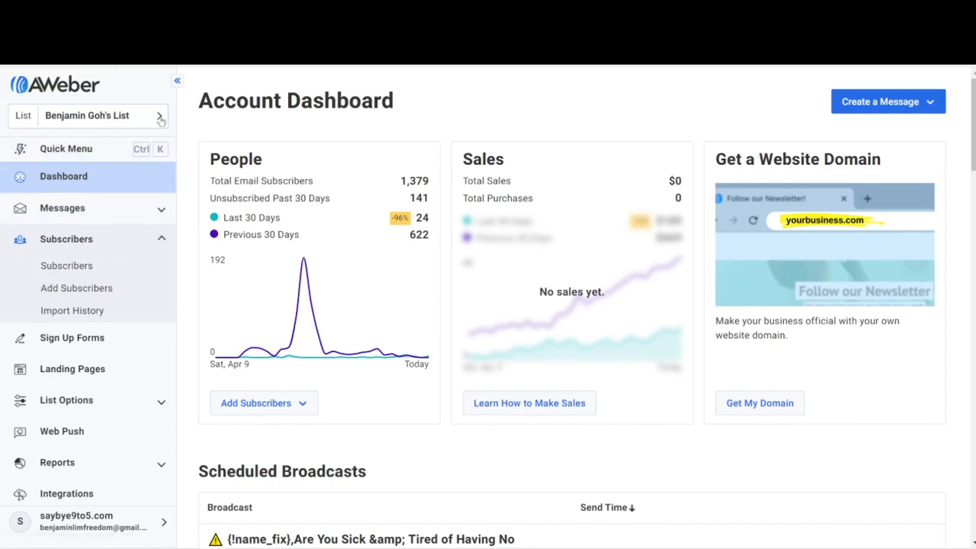
# Open the form for adding a single subscriber and review its name, email, ad tracking and tag fields
pyautogui.click(161, 120)
pyautogui.click(137, 123)
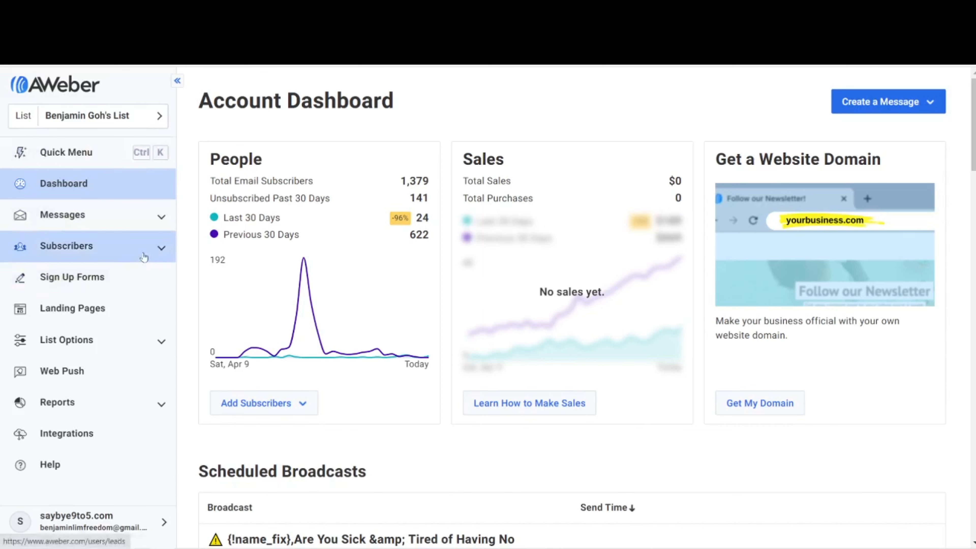
pyautogui.click(160, 253)
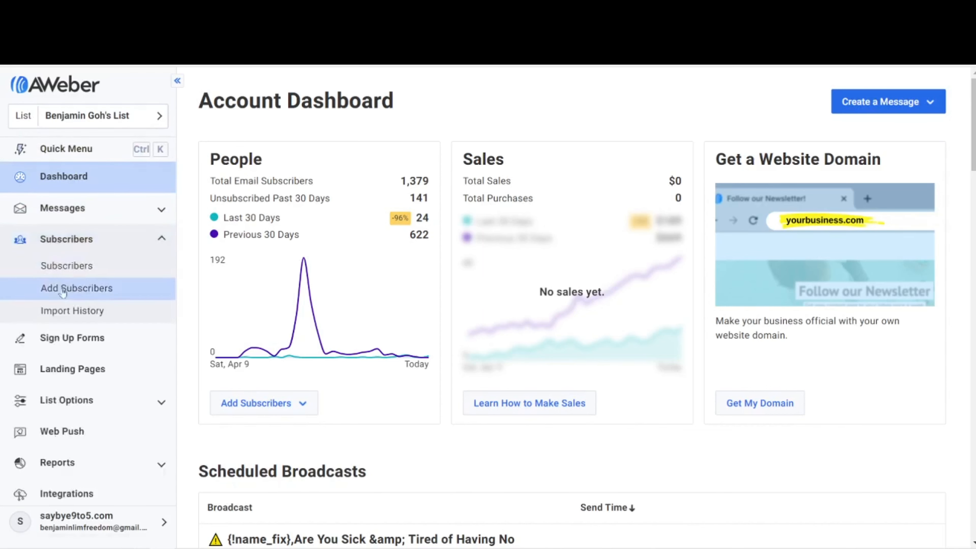
pyautogui.click(76, 288)
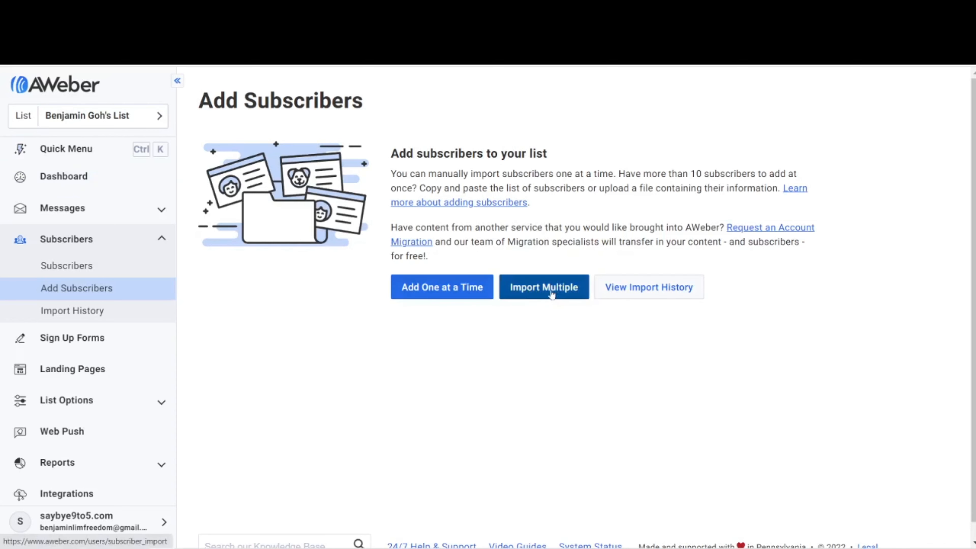
pyautogui.click(430, 297)
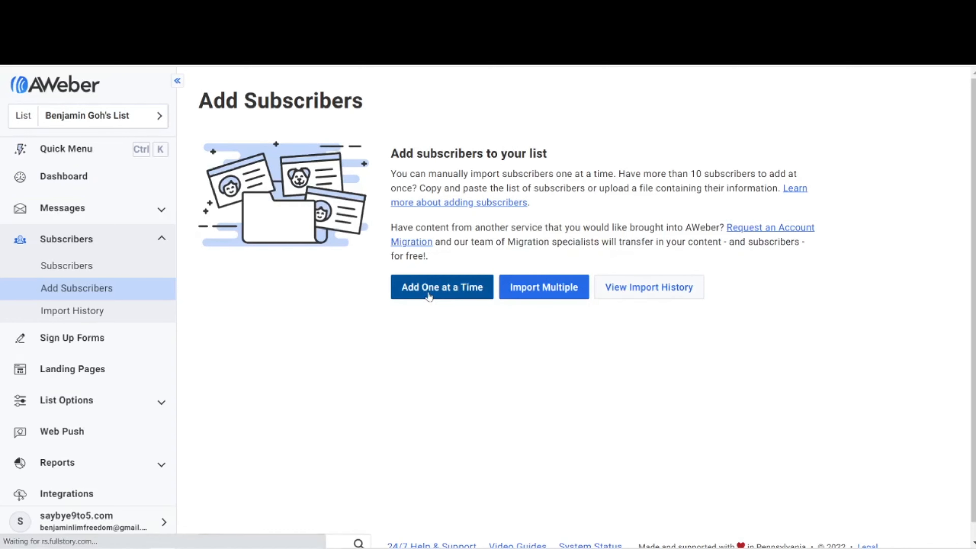
pyautogui.click(234, 216)
pyautogui.press('Tab')
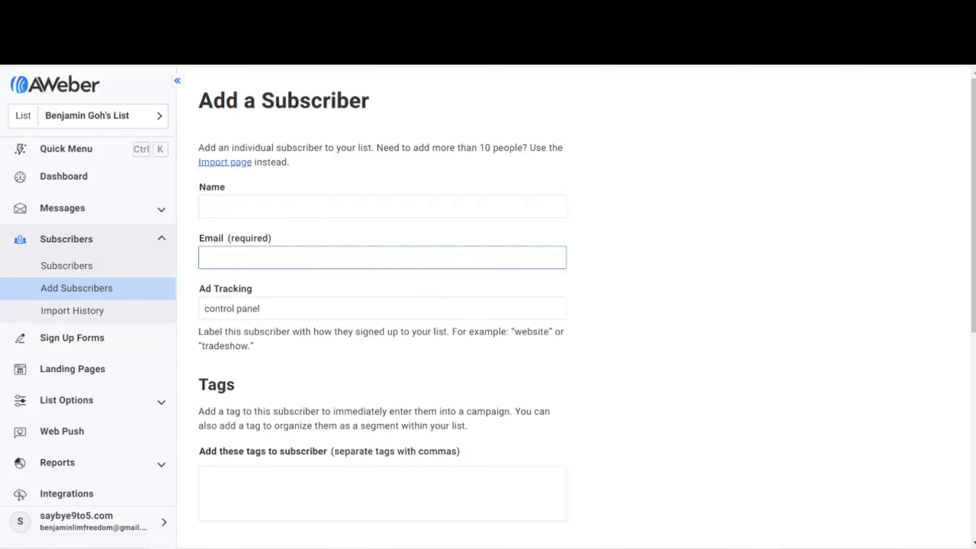
pyautogui.scroll(-7, 327, 310)
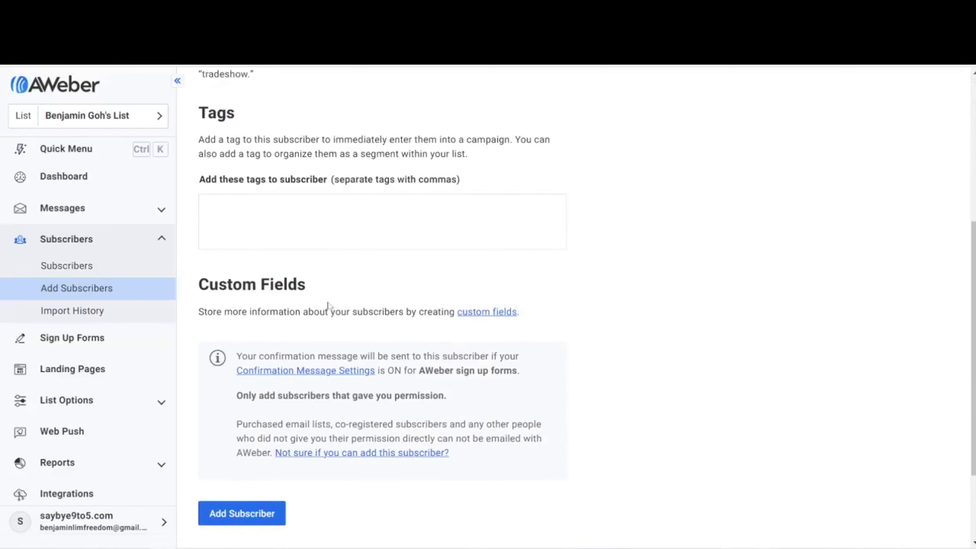
pyautogui.click(272, 515)
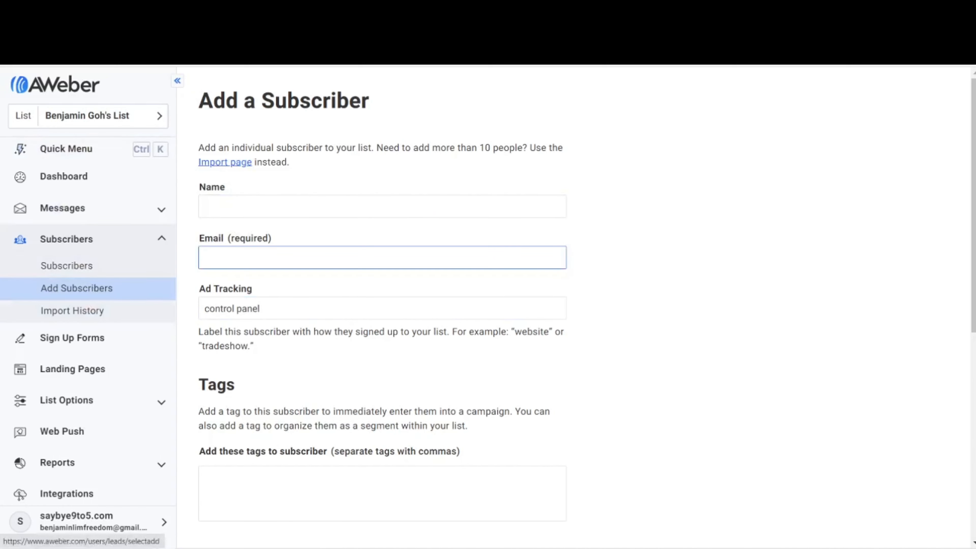
# View the page for importing multiple subscribers and the history of past imports
pyautogui.click(85, 289)
pyautogui.click(562, 289)
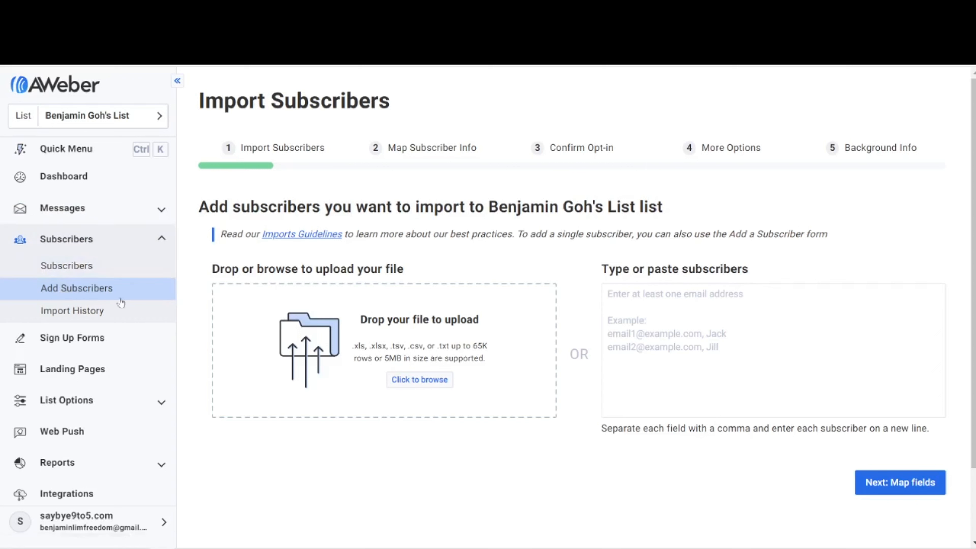
pyautogui.click(90, 311)
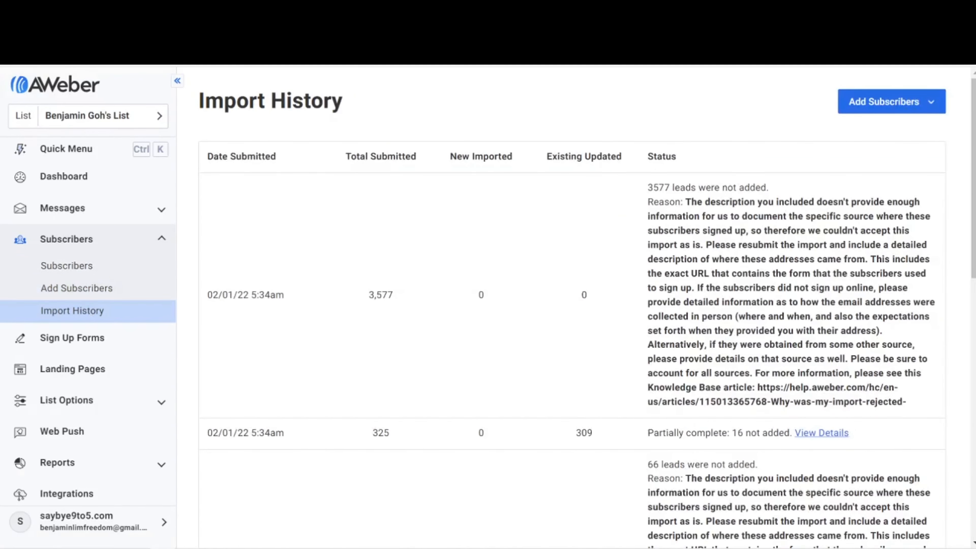
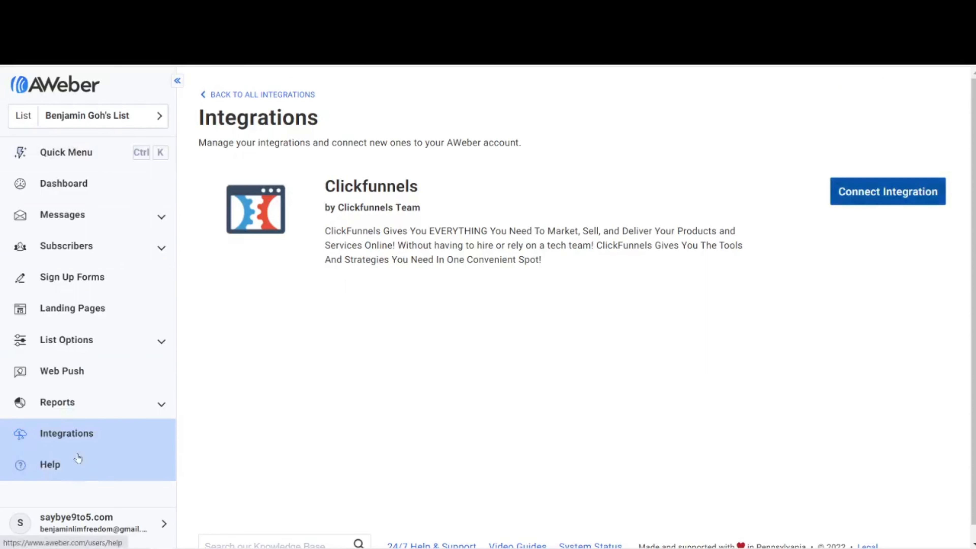
# Return from Clickfunnels to all integrations and view the connected integrations as well as the available ones
pyautogui.click(271, 97)
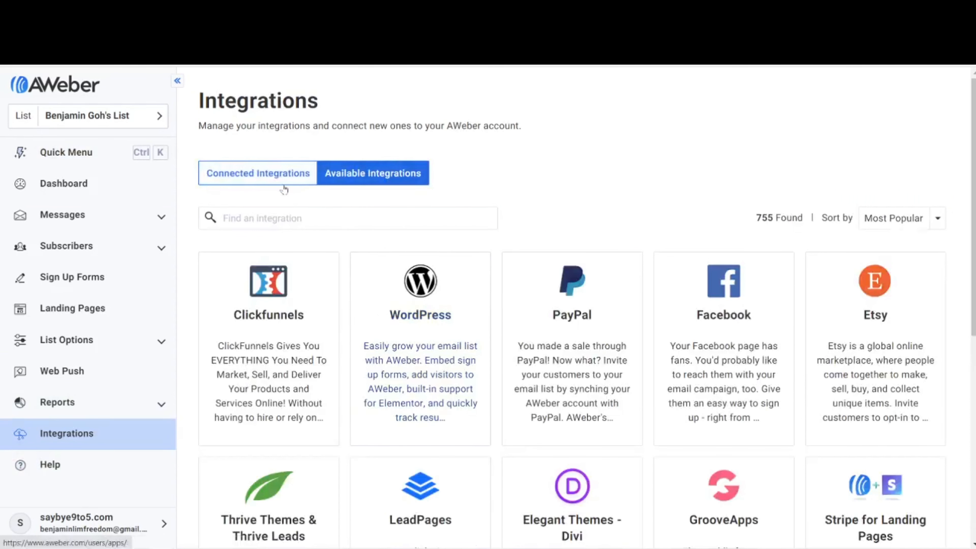
pyautogui.click(278, 181)
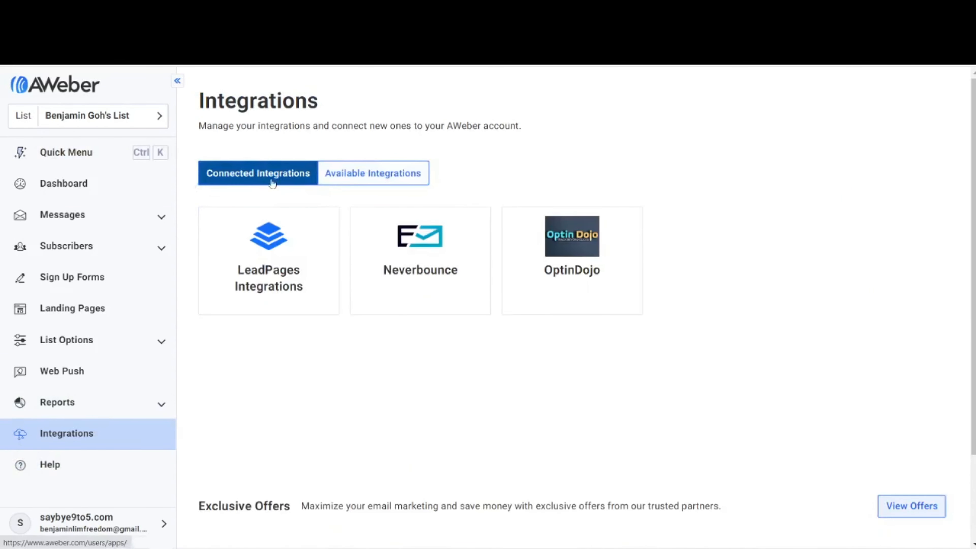
pyautogui.click(364, 180)
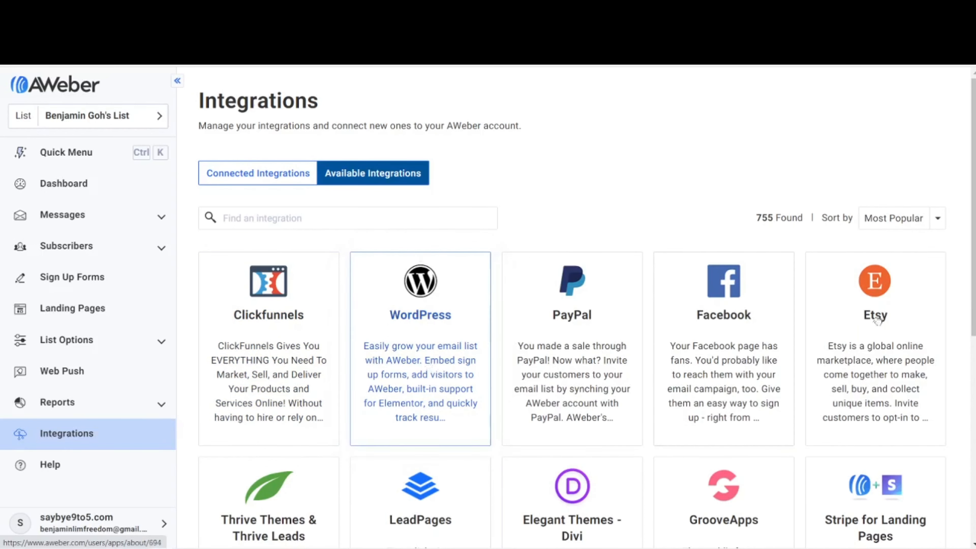
# Browse pages 1 to 3 of the available integrations, and open the Clickfunnels integration on the first page
pyautogui.scroll(-3, 967, 197)
pyautogui.scroll(-5, 967, 197)
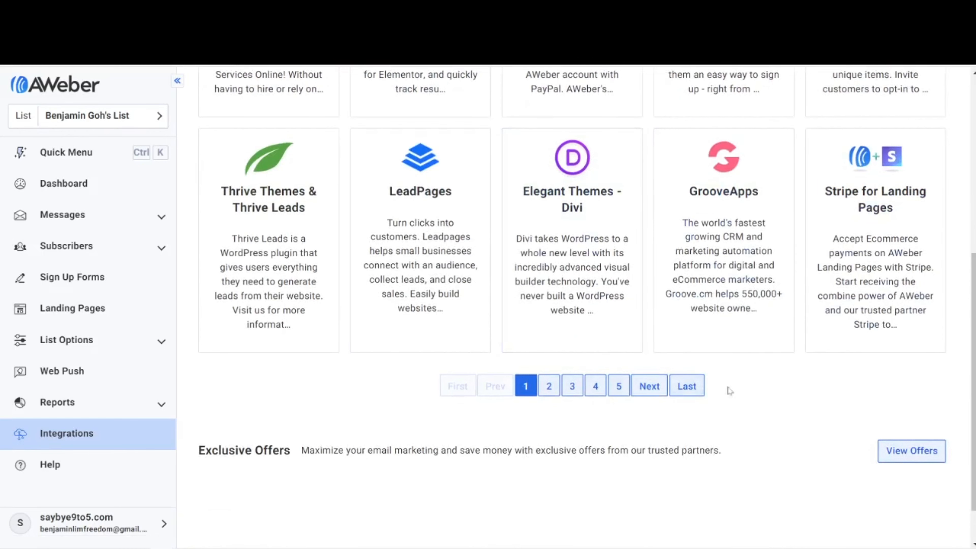
pyautogui.click(549, 386)
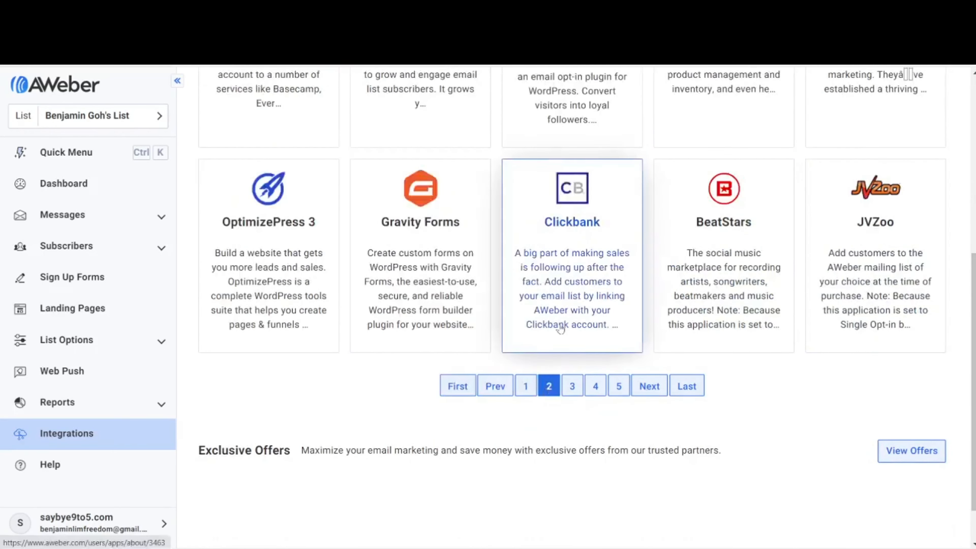
pyautogui.scroll(5, 760, 231)
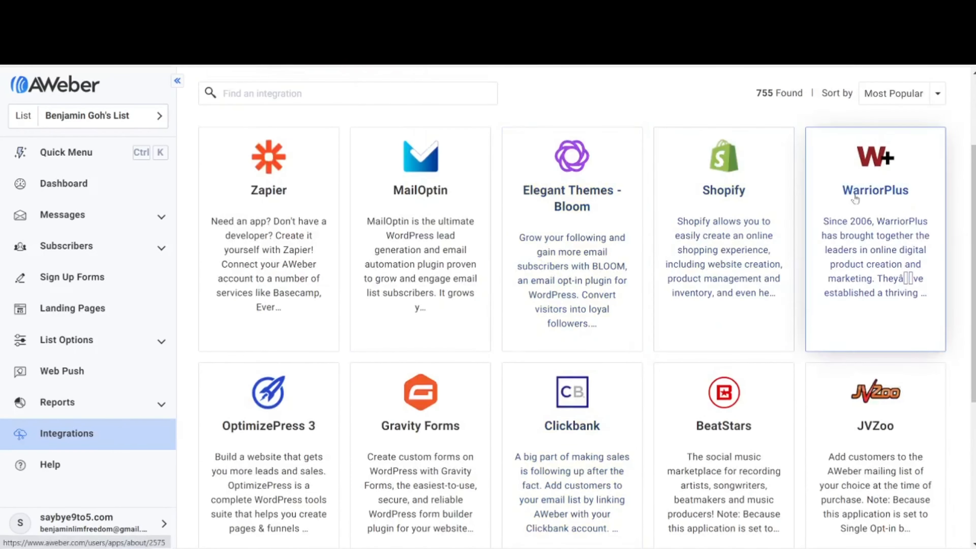
pyautogui.scroll(-1, 413, 220)
pyautogui.scroll(-5, 413, 219)
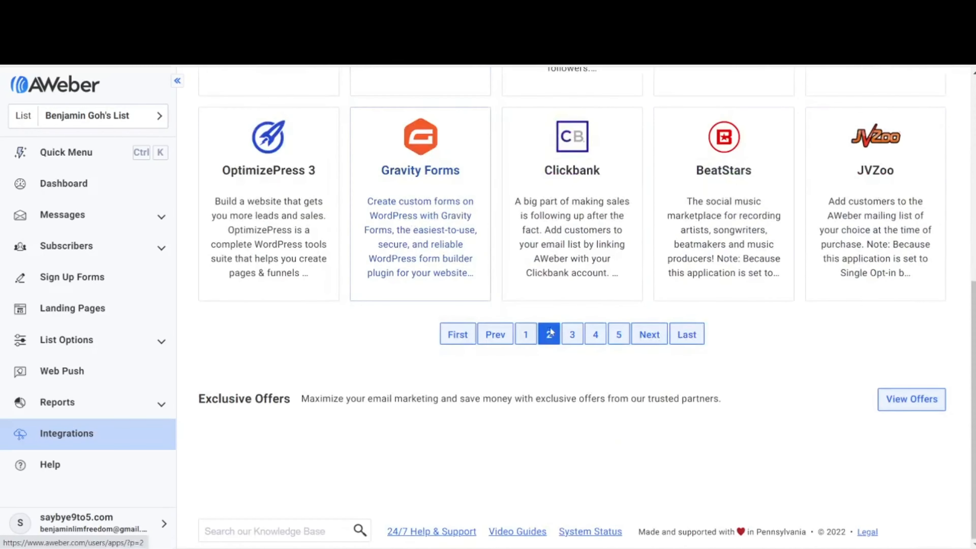
pyautogui.click(572, 334)
pyautogui.scroll(5, 419, 265)
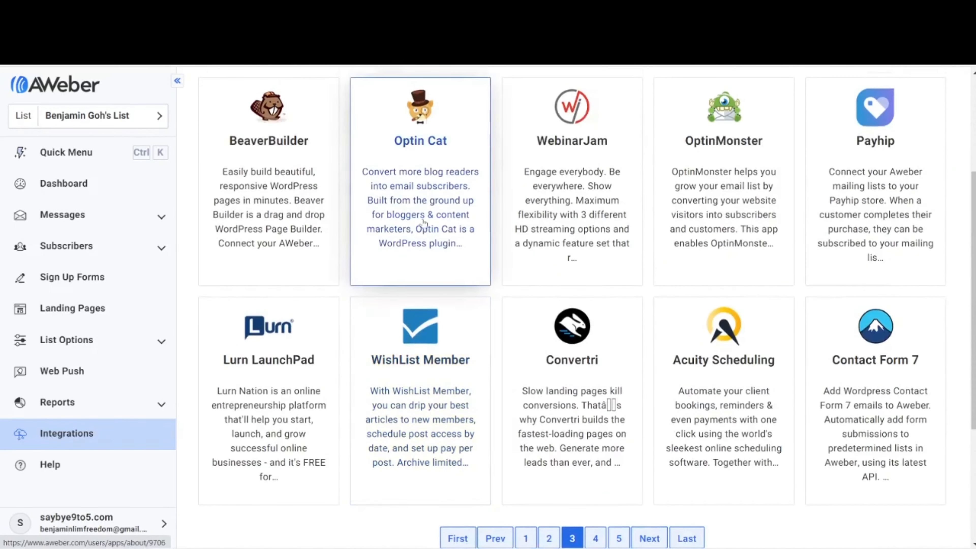
pyautogui.scroll(-5, 611, 439)
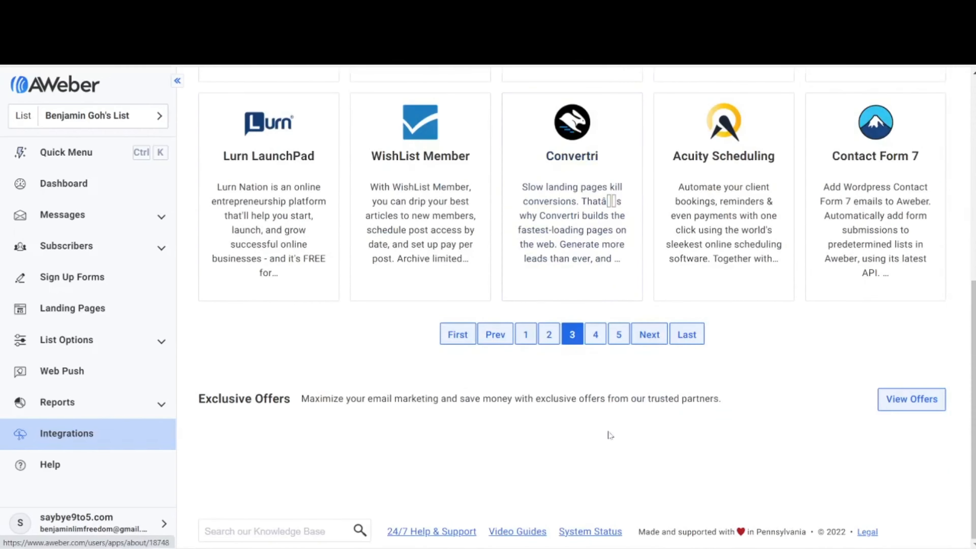
pyautogui.click(524, 335)
pyautogui.scroll(6, 523, 337)
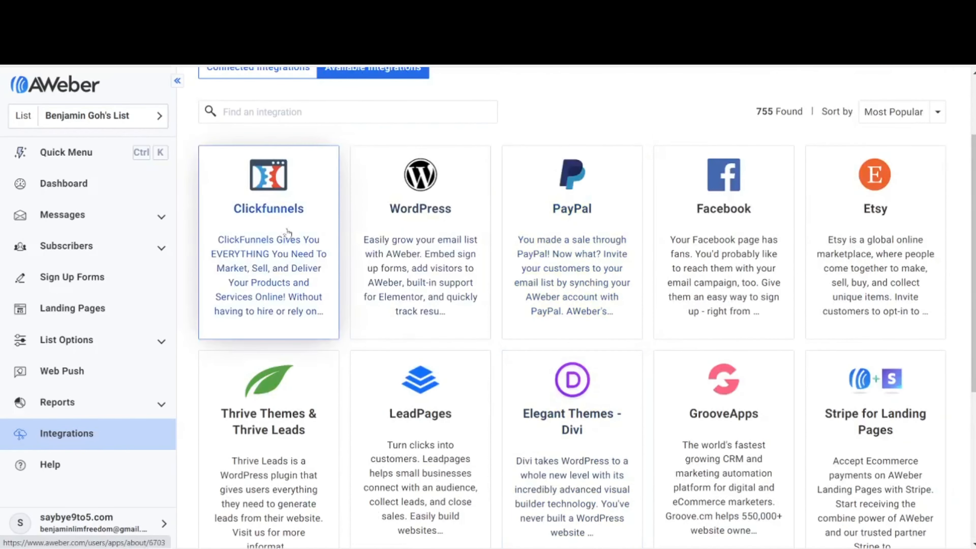
pyautogui.click(252, 241)
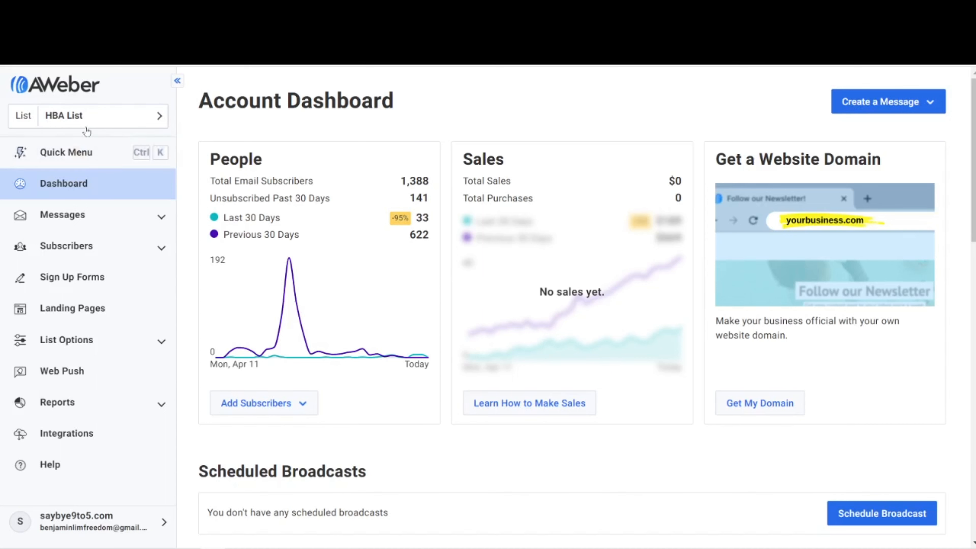
# Open the first subscriber's details in the HBA List subscribers and add the tag "lesson"
pyautogui.click(73, 249)
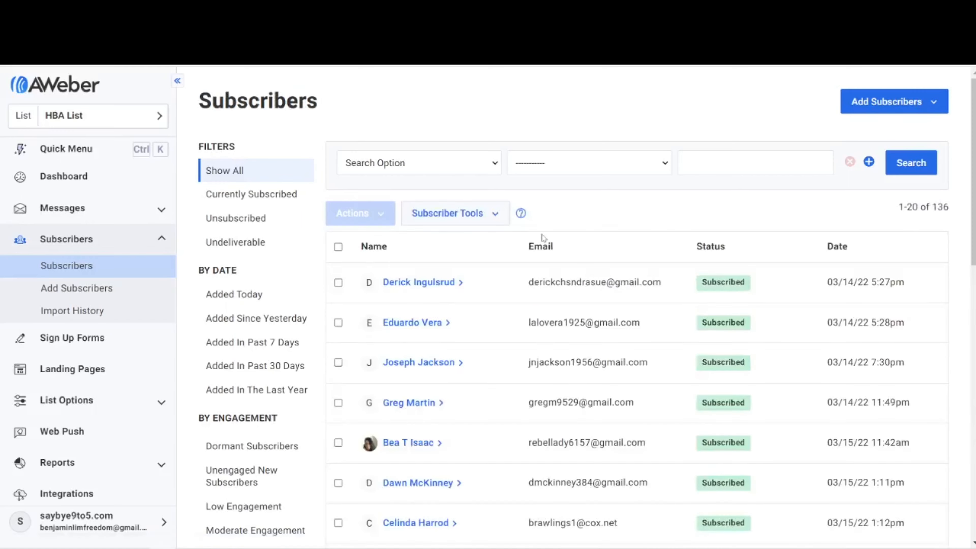
pyautogui.click(446, 283)
pyautogui.scroll(-5, 442, 270)
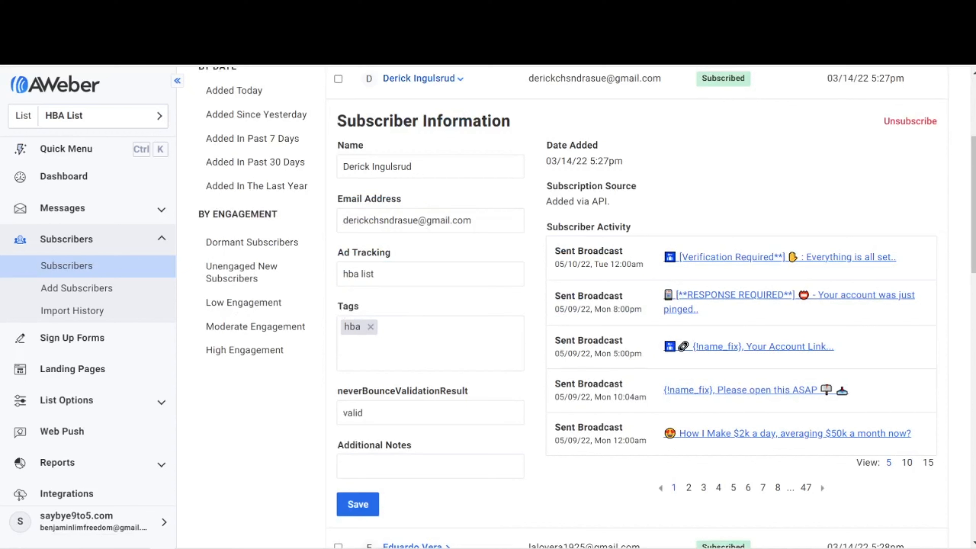
pyautogui.write('lesson')
pyautogui.press('Return')
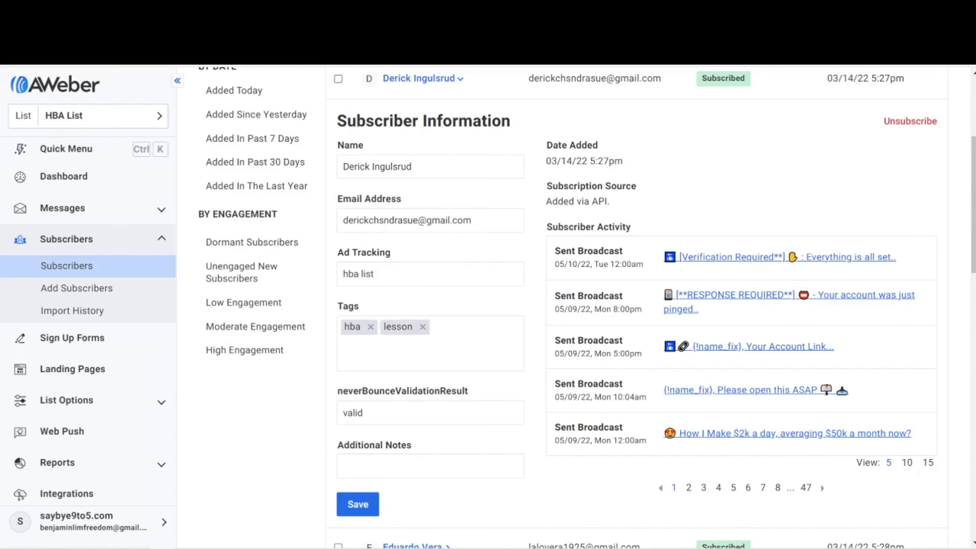
# Replace the "lesson" tag with the tag "engaged" in the first subscriber's details
pyautogui.scroll(2, 399, 266)
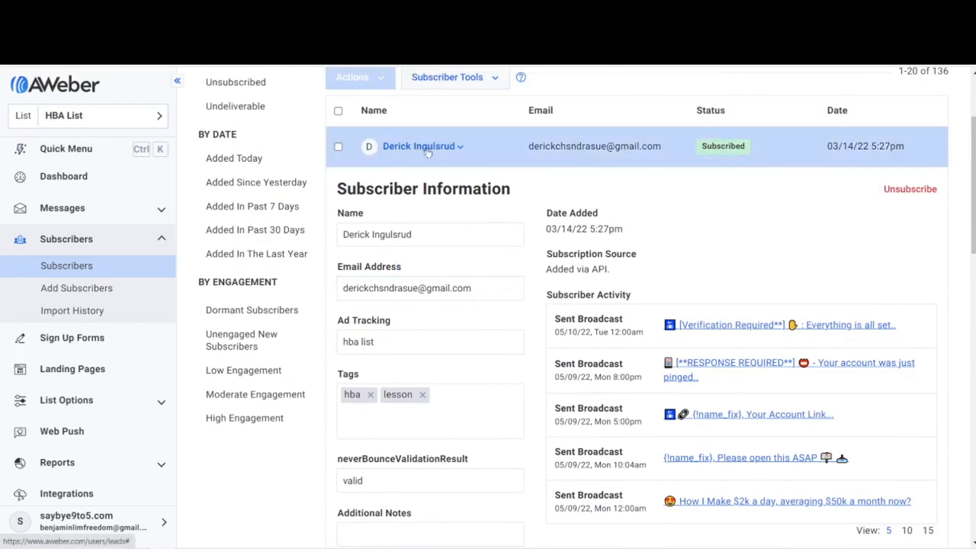
pyautogui.click(423, 395)
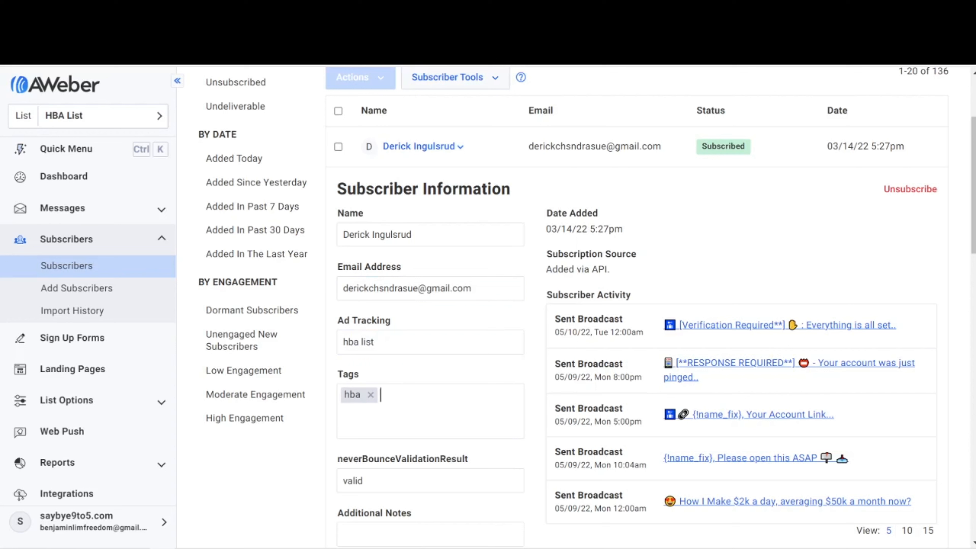
pyautogui.write('engaged')
pyautogui.press('Return')
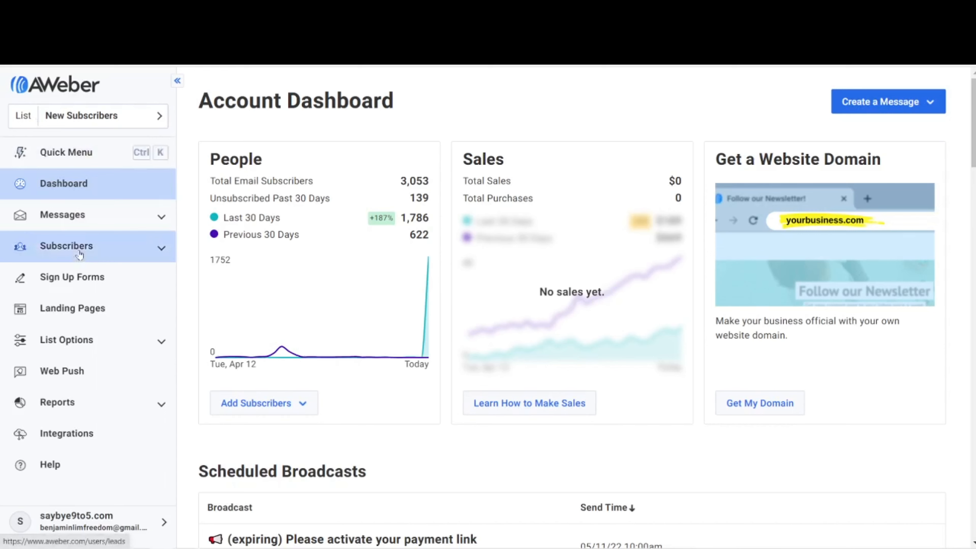
# Export the New Subscribers list's subscribers as a CSV file and open the downloaded file in Excel
pyautogui.click(81, 246)
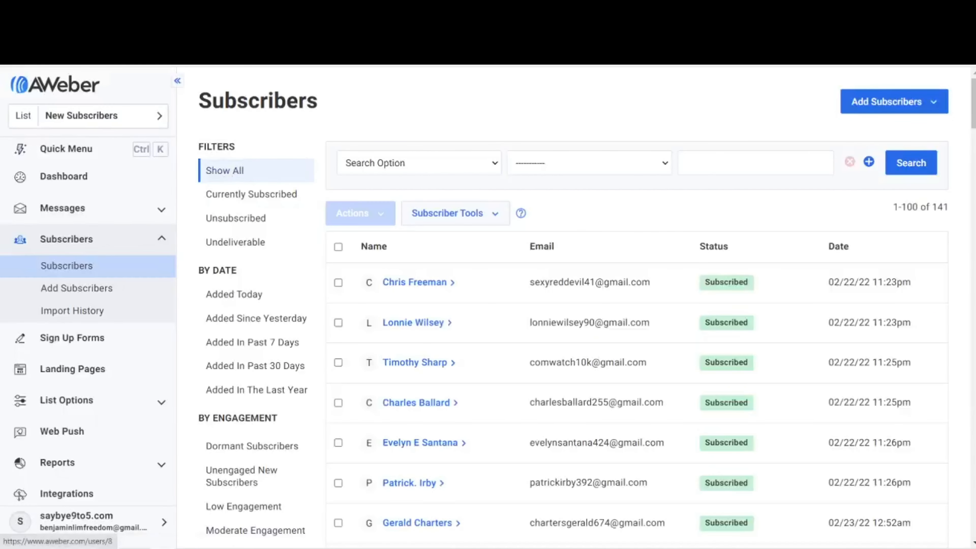
pyautogui.scroll(-8, 532, 257)
pyautogui.scroll(-20, 532, 257)
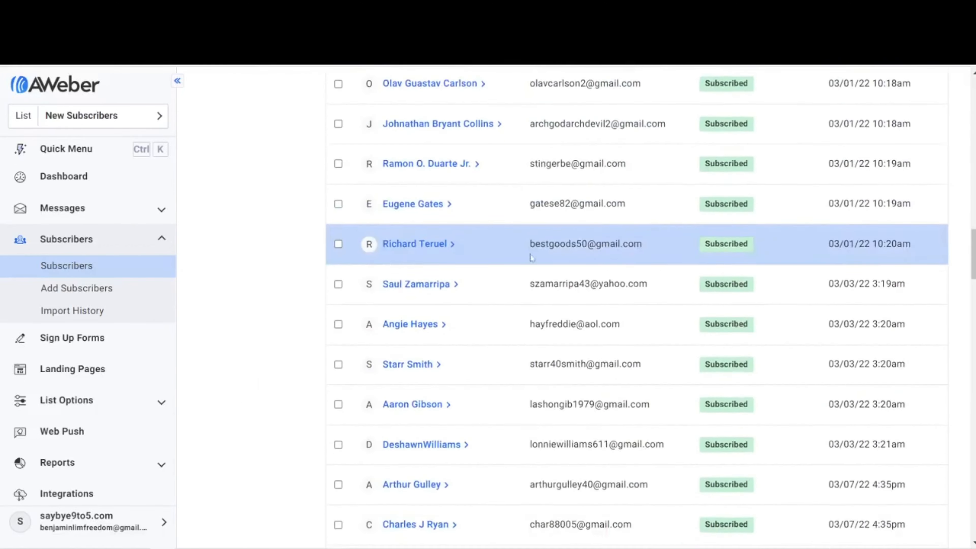
pyautogui.scroll(-20, 531, 256)
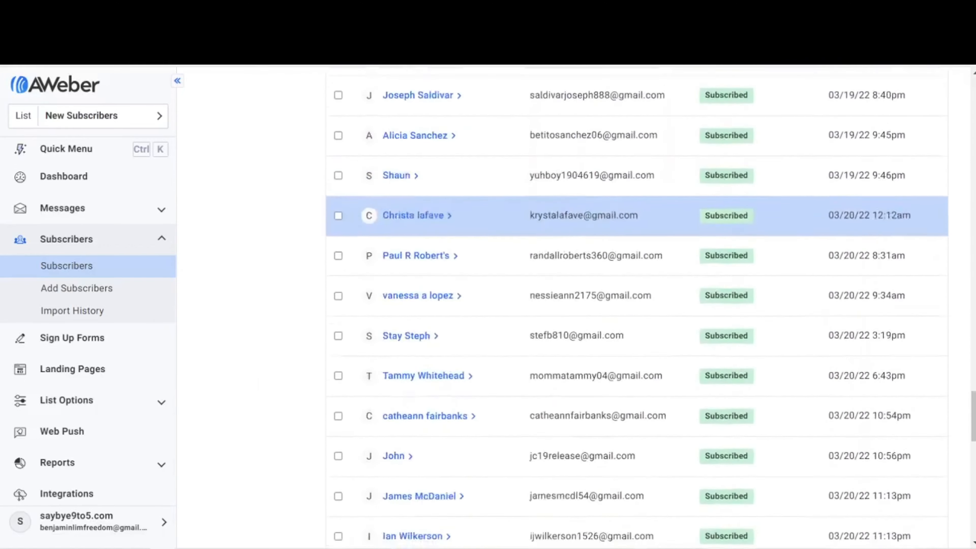
pyautogui.scroll(-3, 532, 257)
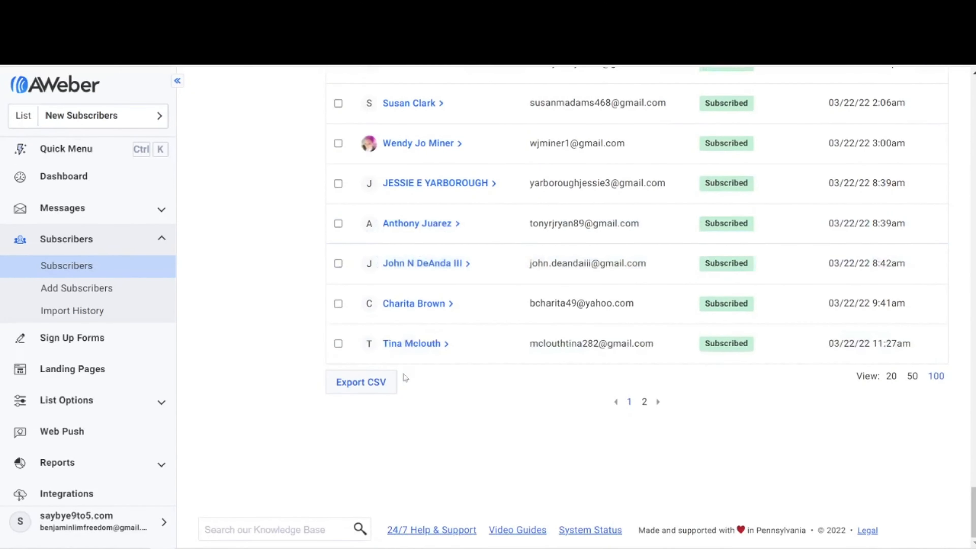
pyautogui.click(369, 385)
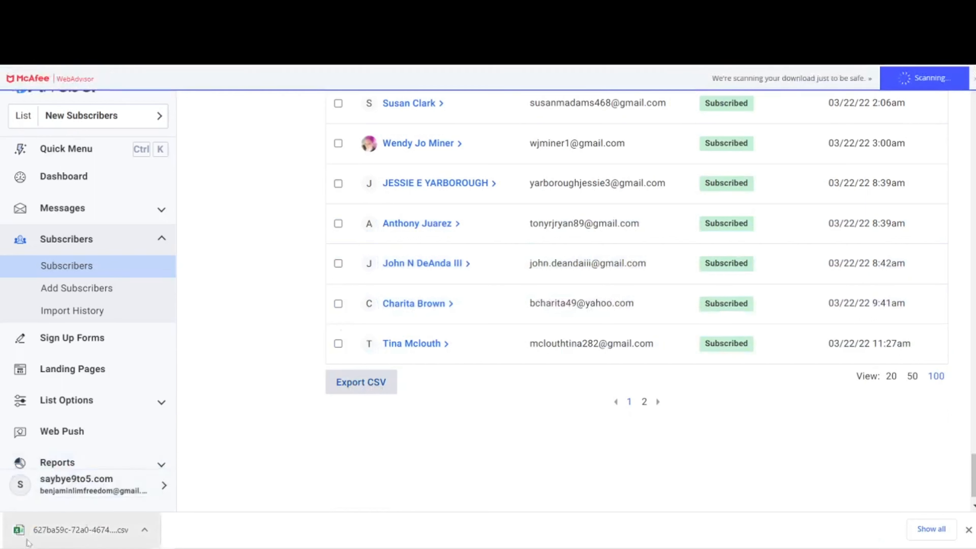
pyautogui.click(75, 535)
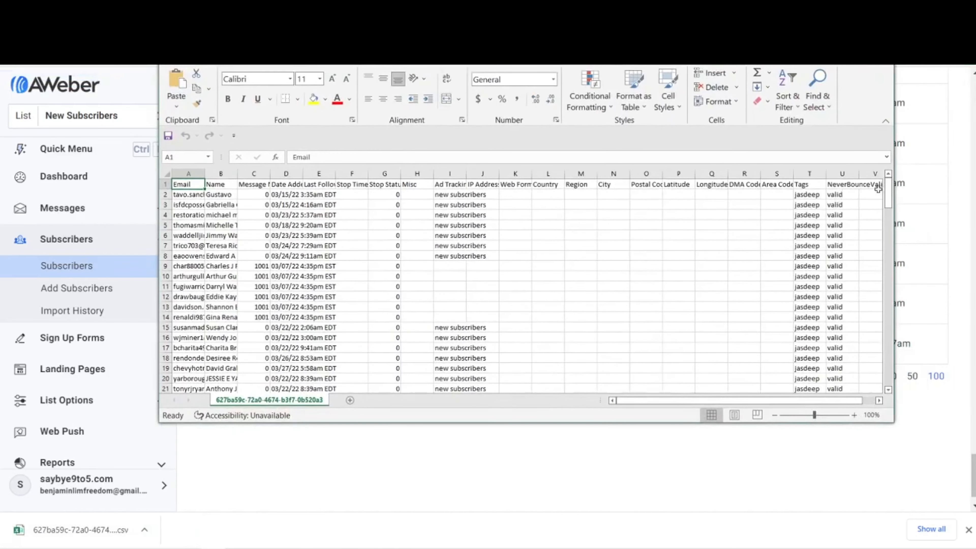
pyautogui.moveTo(887, 190)
pyautogui.mouseDown()
pyautogui.moveTo(886, 330)
pyautogui.moveTo(887, 188)
pyautogui.mouseUp()
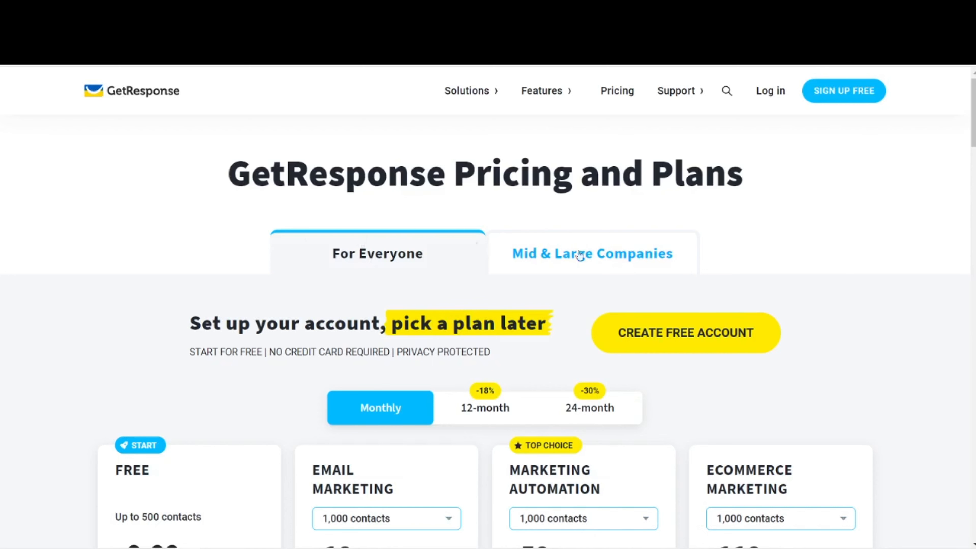
# Compare the plan prices on the GetResponse pricing page for monthly, 12-month and 24-month billing, ending on monthly
pyautogui.scroll(-1, 744, 210)
pyautogui.scroll(-3, 744, 210)
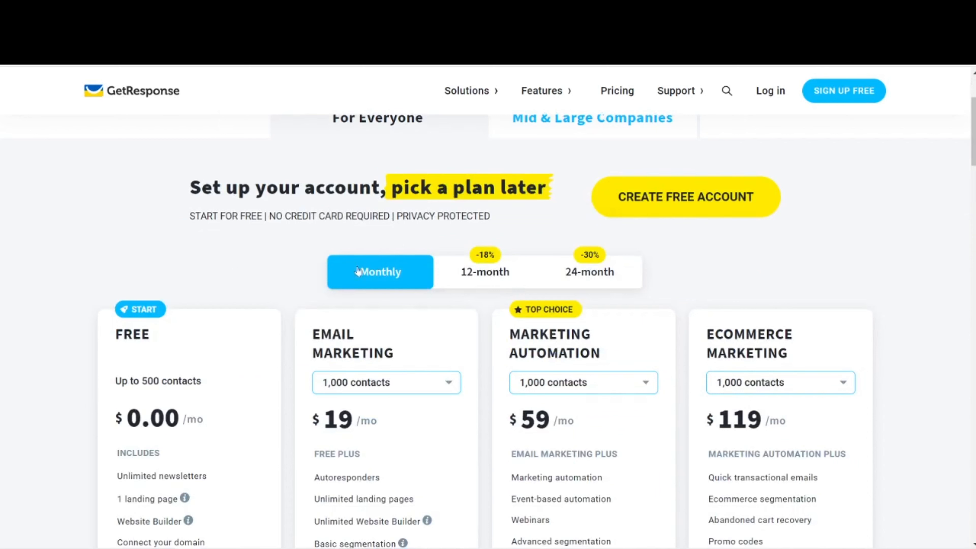
pyautogui.click(486, 272)
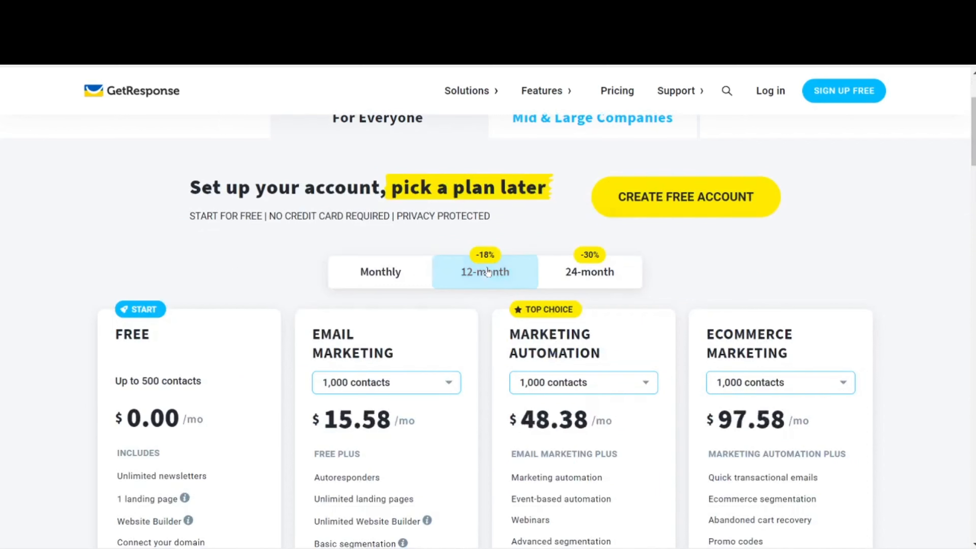
pyautogui.click(599, 274)
pyautogui.scroll(-3, 600, 273)
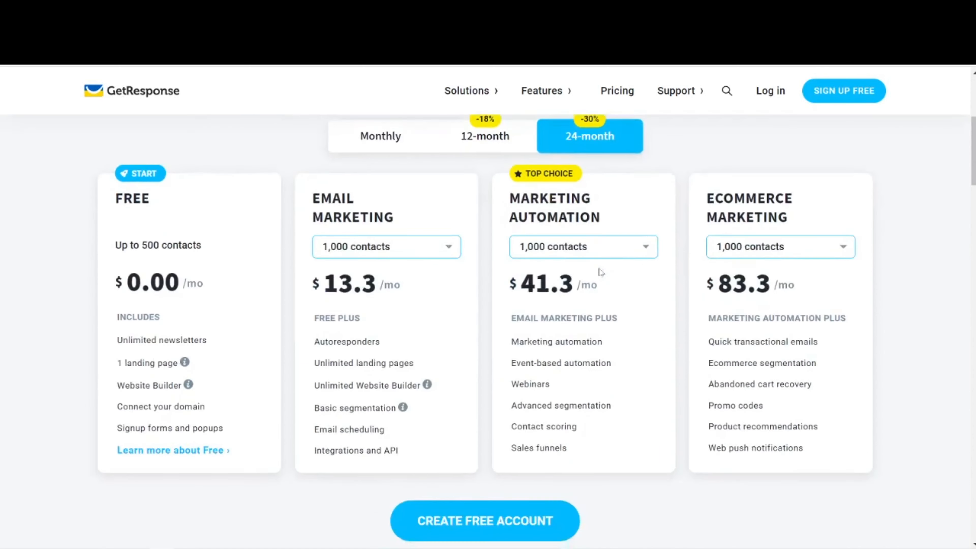
pyautogui.scroll(1, 852, 287)
pyautogui.click(380, 204)
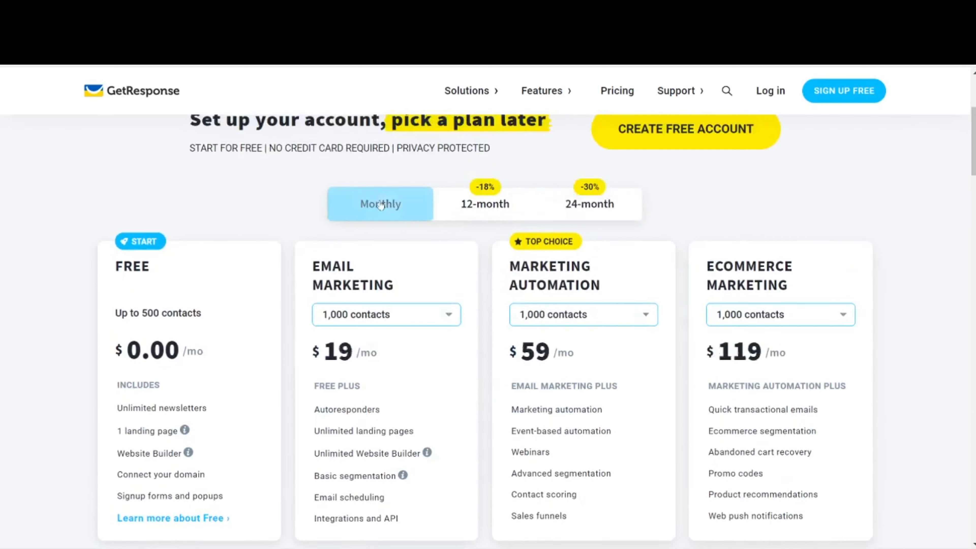
pyautogui.click(477, 204)
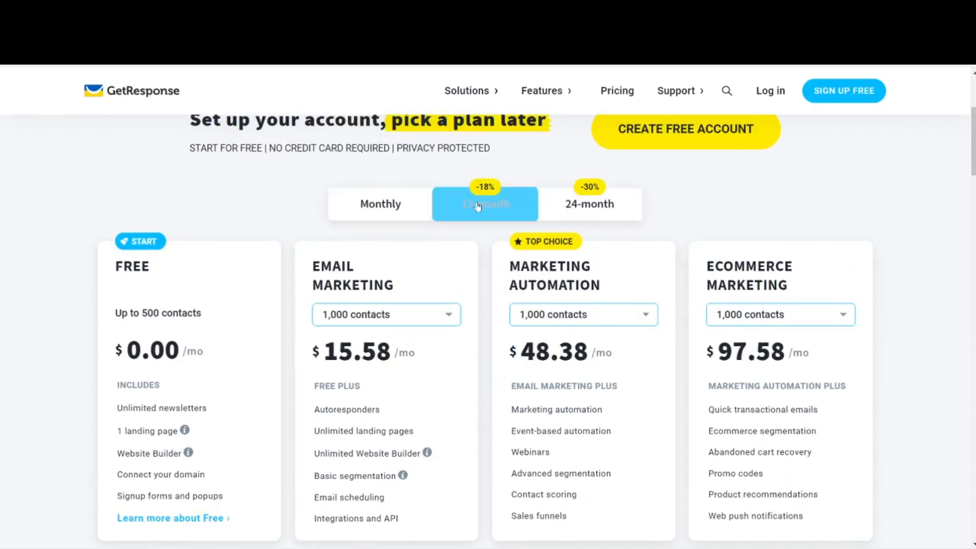
pyautogui.click(573, 205)
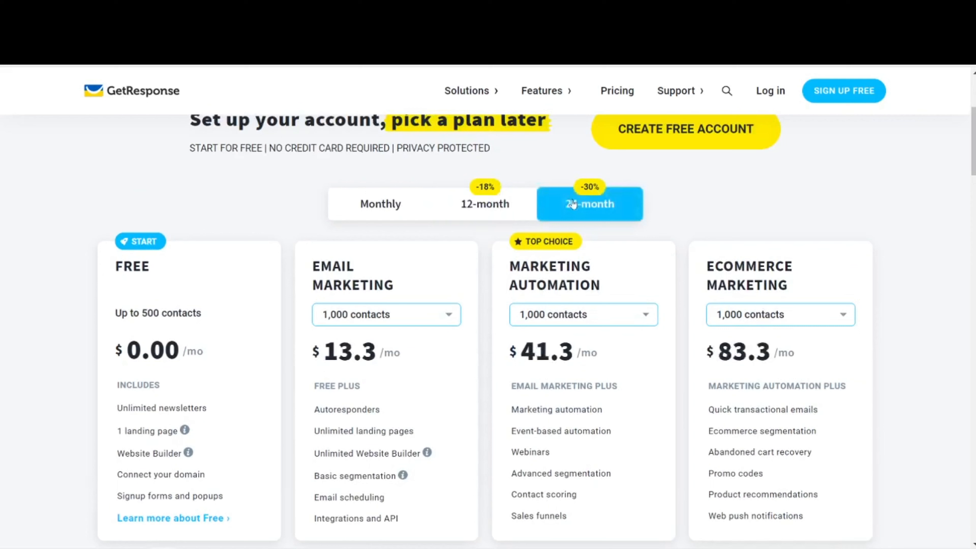
pyautogui.click(362, 205)
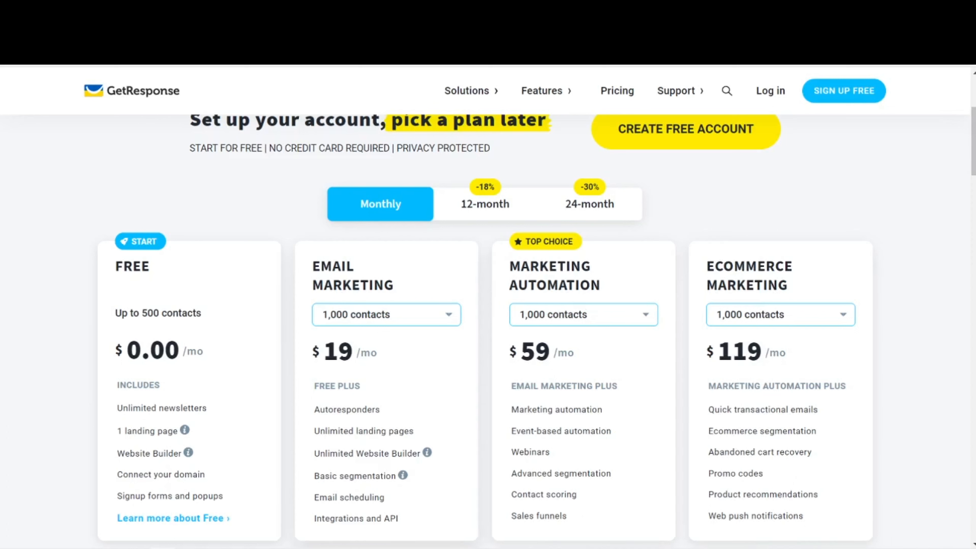
# Check the Email Marketing plan's price for 10,000 and 1,000 contacts on monthly billing, and for 10,000 contacts on 12-month billing
pyautogui.click(412, 320)
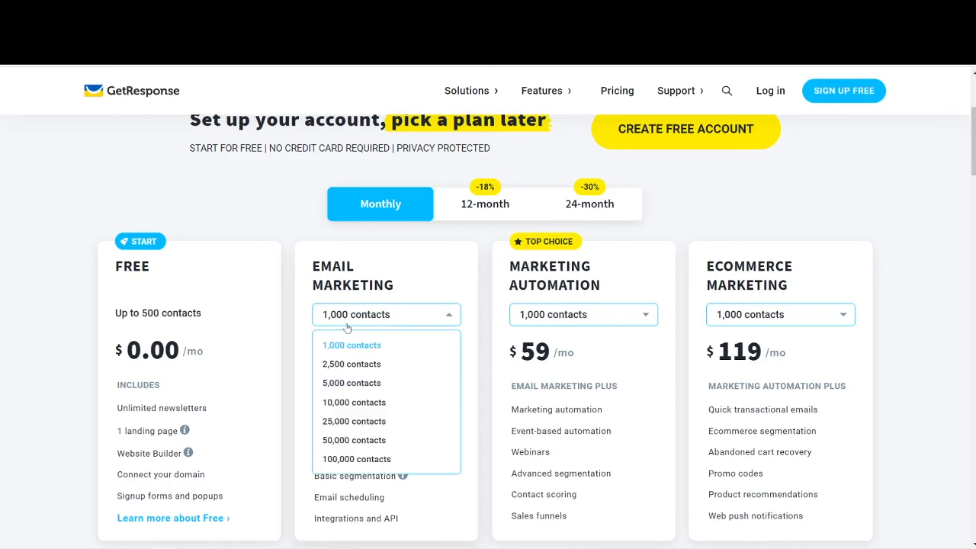
pyautogui.click(348, 402)
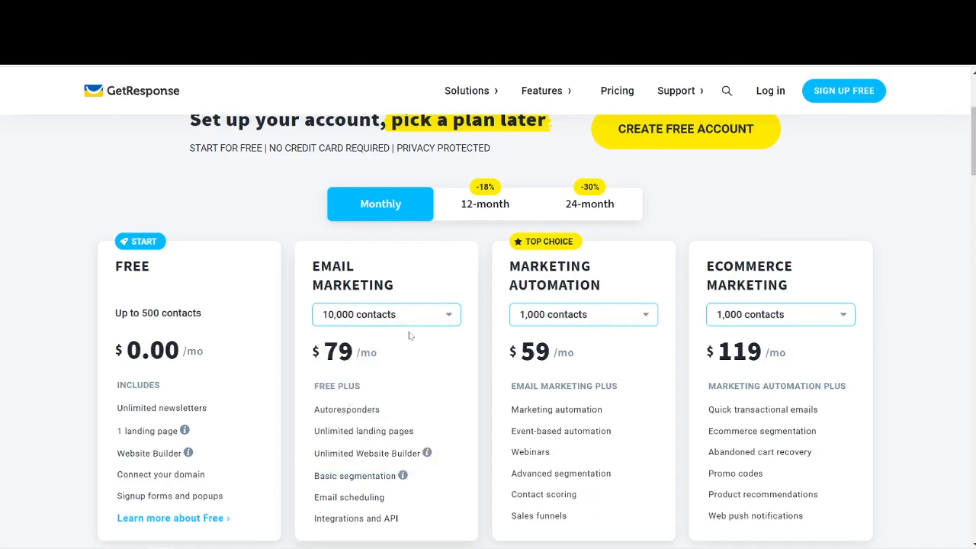
pyautogui.click(418, 323)
pyautogui.click(382, 346)
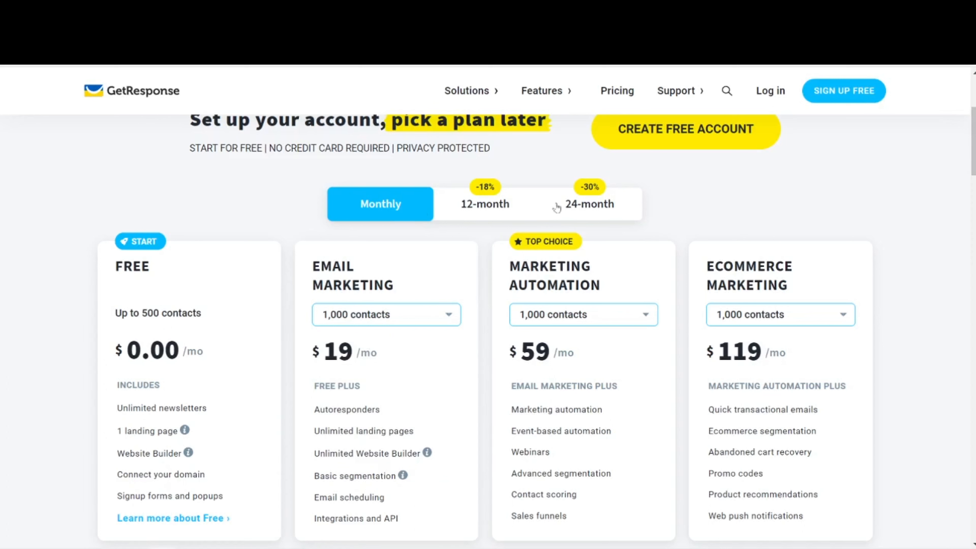
pyautogui.click(487, 211)
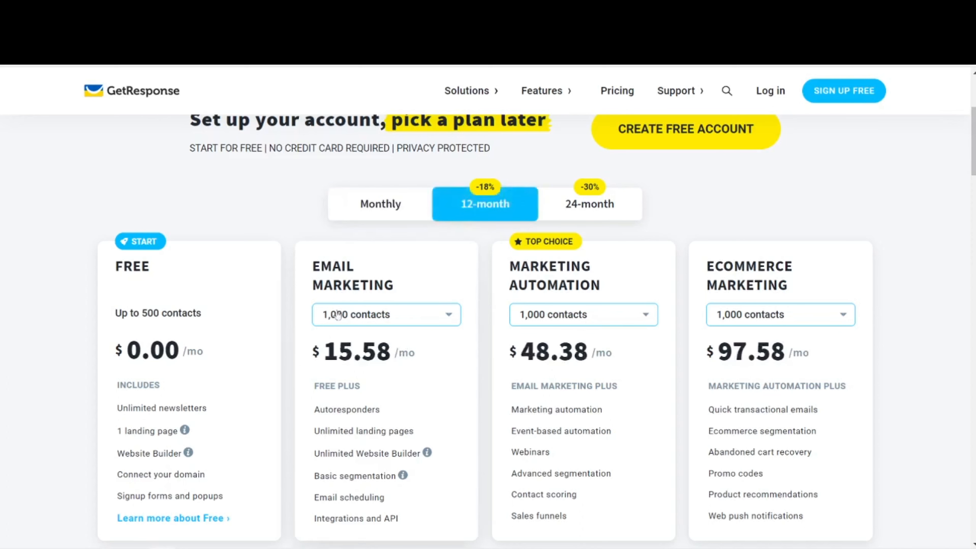
pyautogui.click(448, 316)
pyautogui.click(355, 410)
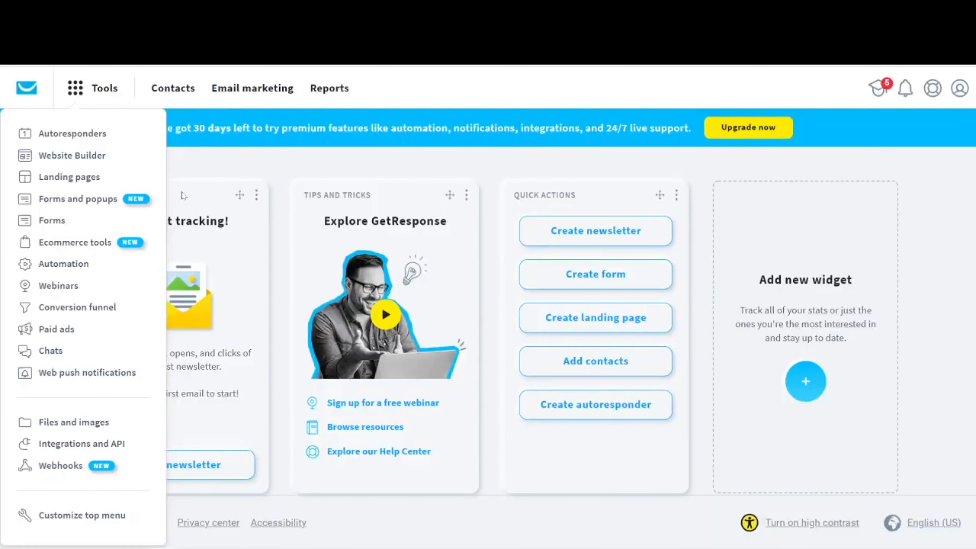
# Browse the whole widget library of the GetResponse dashboard and close it without adding a widget
pyautogui.click(230, 164)
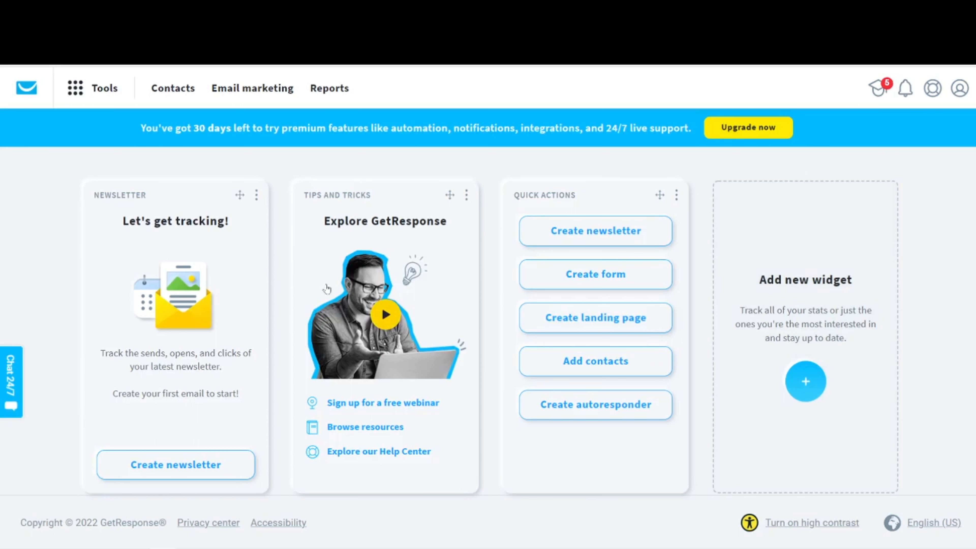
pyautogui.click(806, 380)
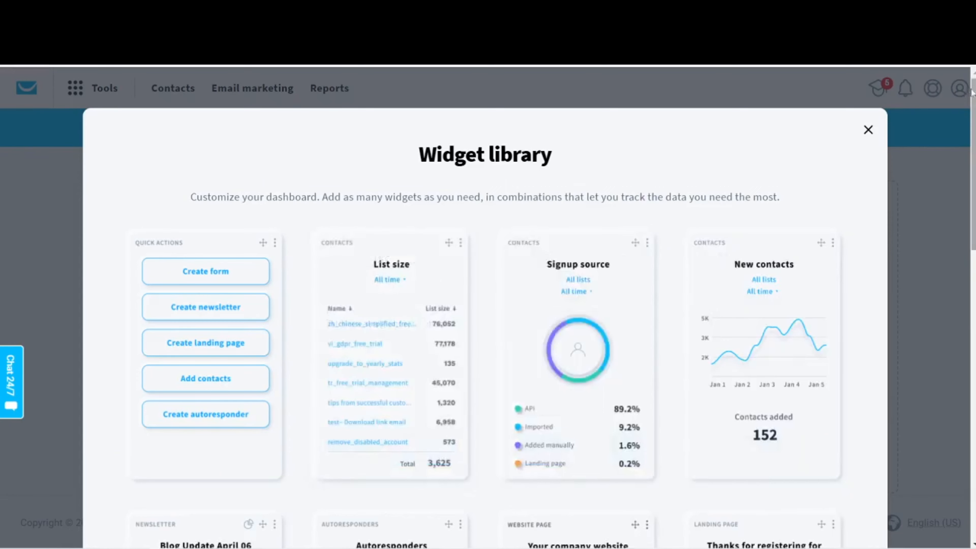
pyautogui.click(975, 111)
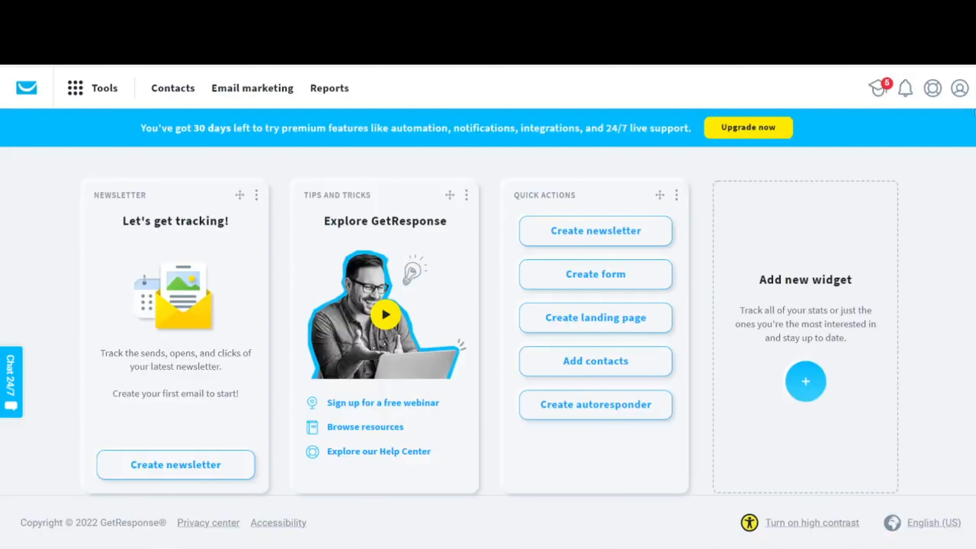
pyautogui.click(805, 380)
pyautogui.scroll(-3, 730, 289)
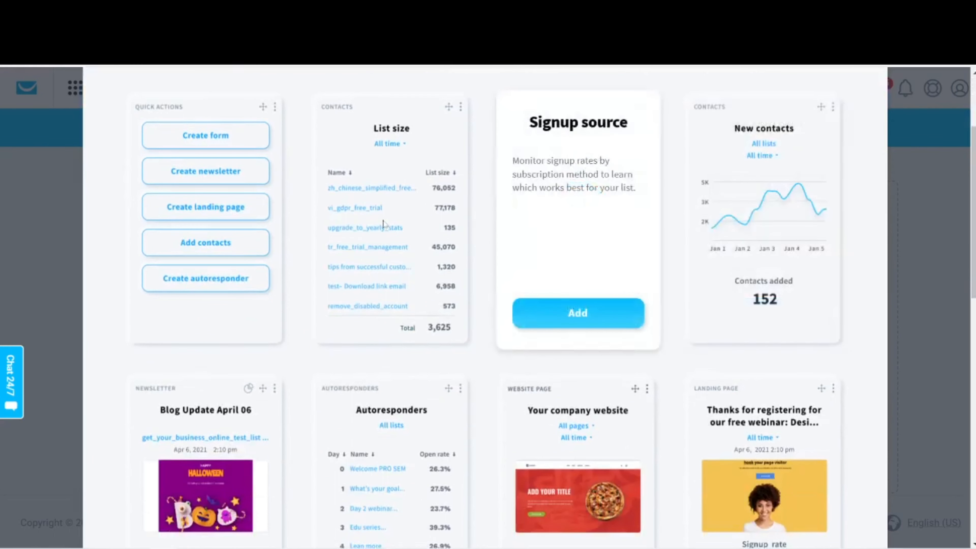
pyautogui.moveTo(334, 222)
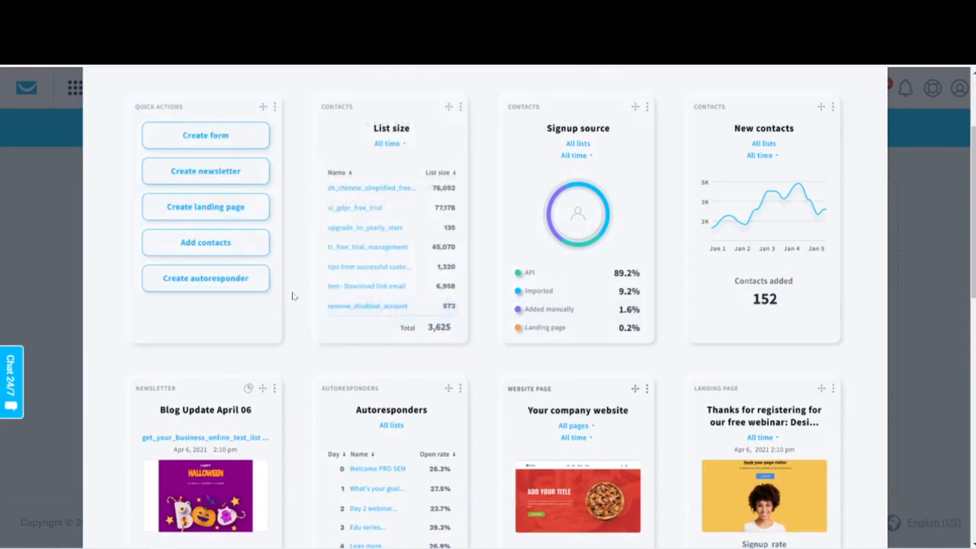
pyautogui.scroll(-1, 294, 294)
pyautogui.scroll(-2, 294, 296)
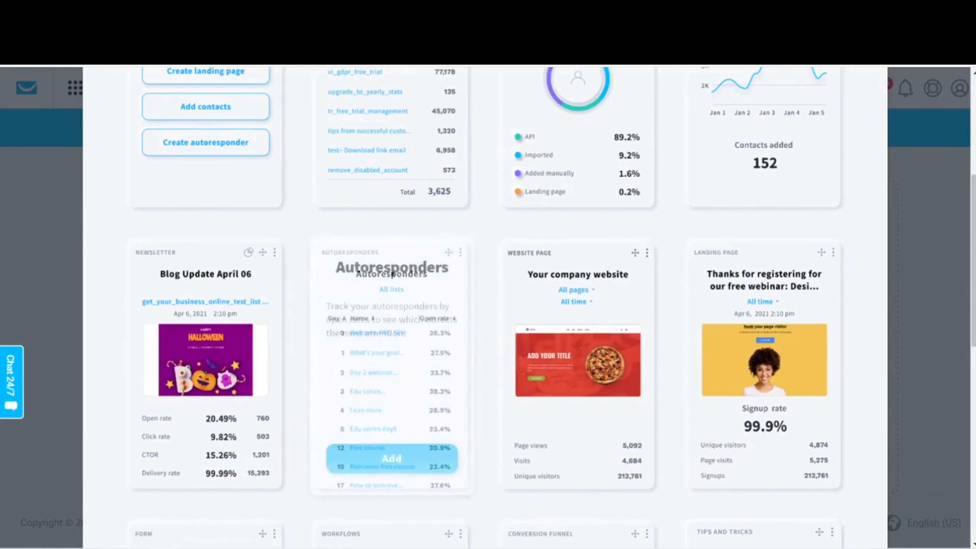
pyautogui.moveTo(568, 294)
pyautogui.scroll(-7, 765, 346)
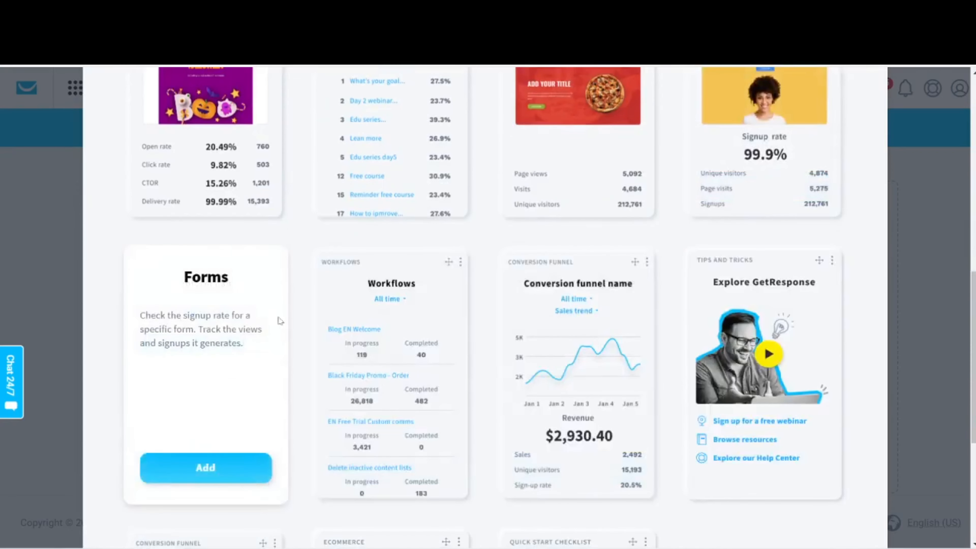
pyautogui.scroll(-7, 471, 297)
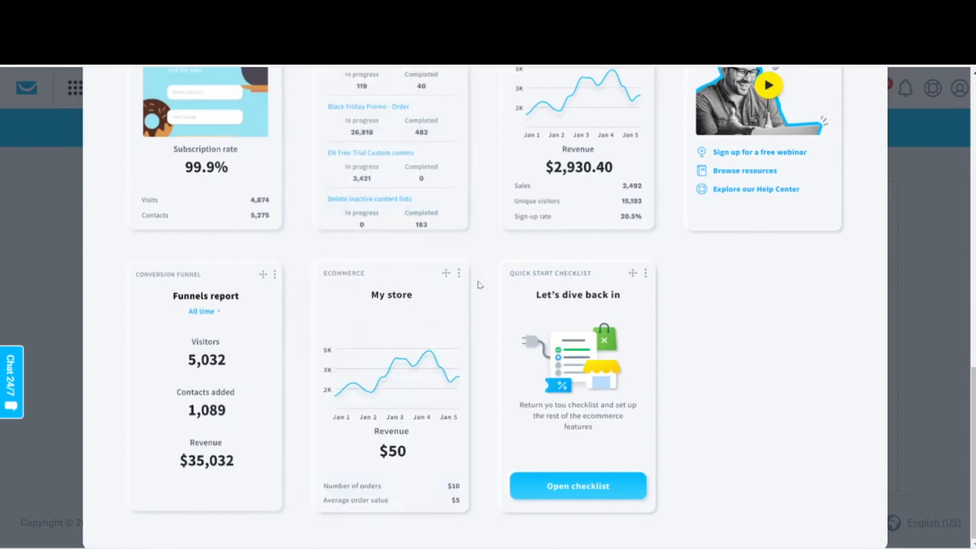
pyautogui.scroll(13, 485, 279)
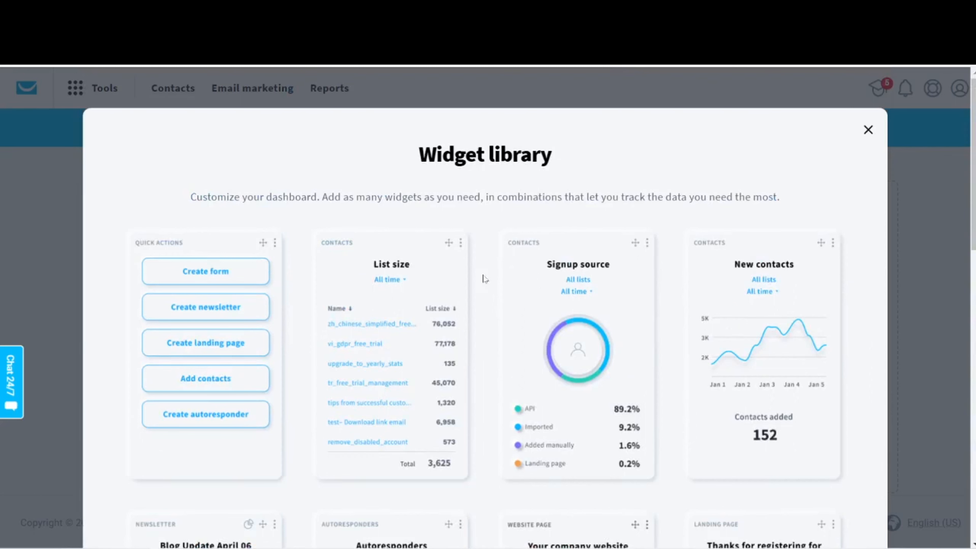
pyautogui.click(869, 131)
# Look through the available GetResponse tools and open Autoresponders
pyautogui.click(73, 94)
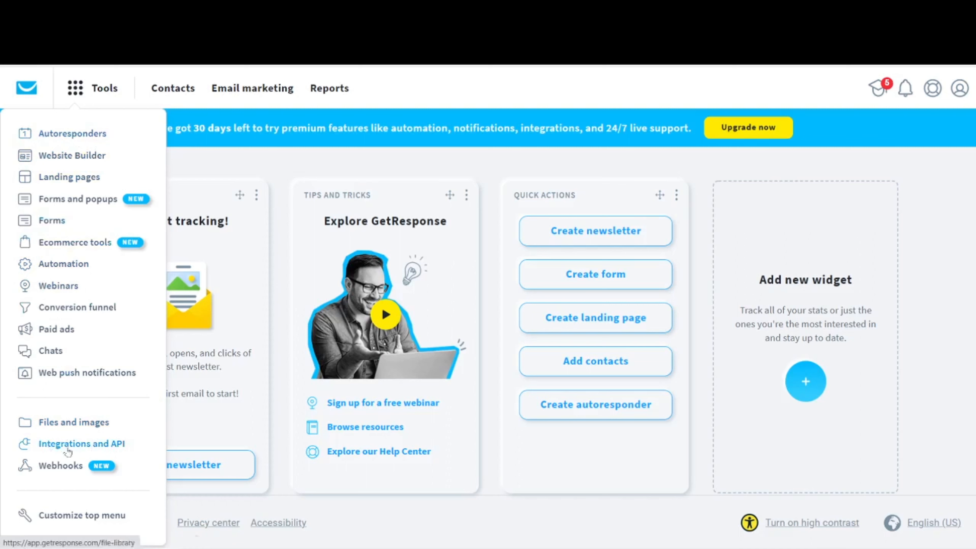
pyautogui.click(205, 166)
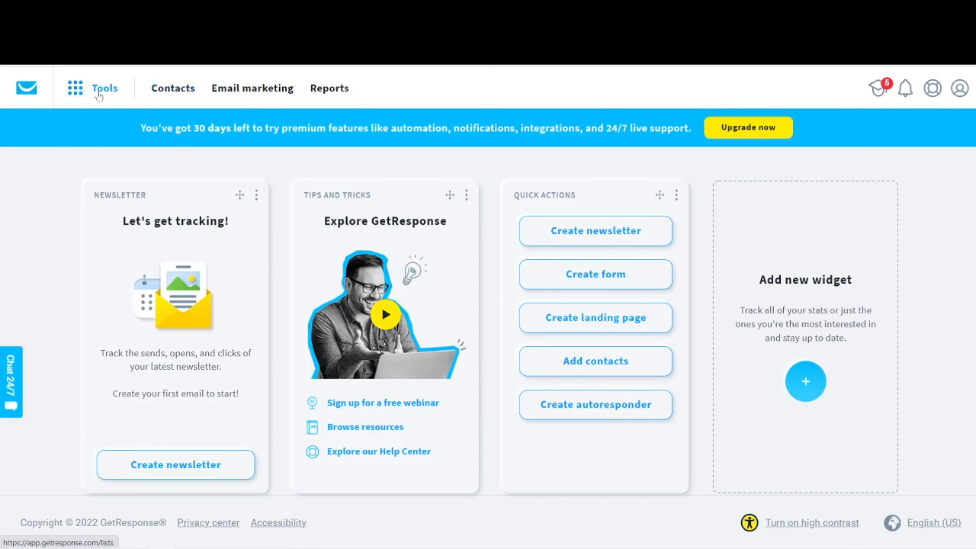
pyautogui.click(75, 92)
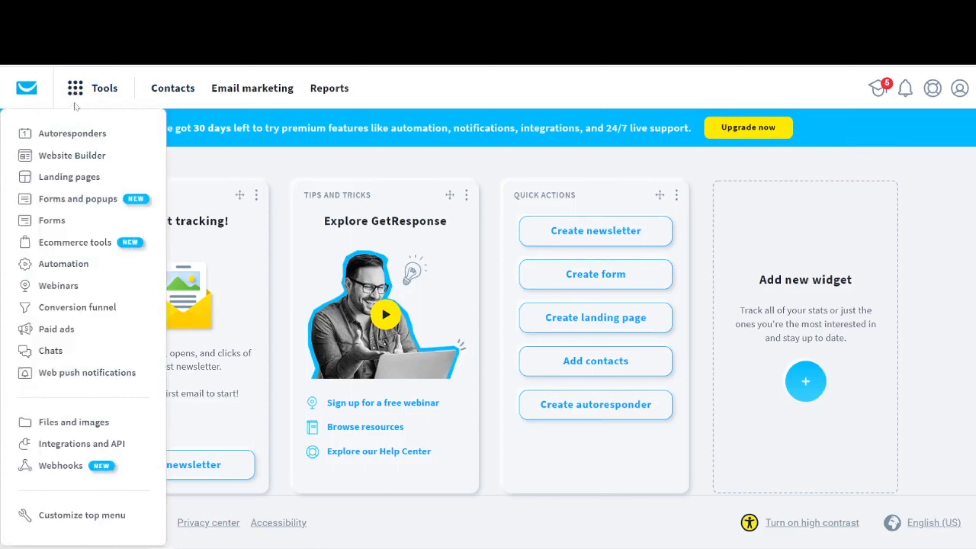
pyautogui.click(75, 134)
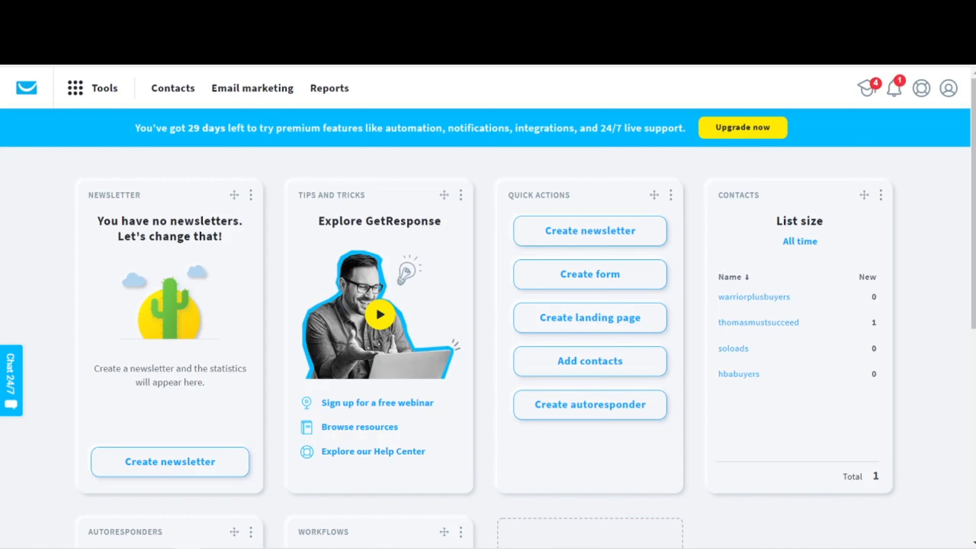
# Create a new contact list named quality_traffic
pyautogui.click(177, 91)
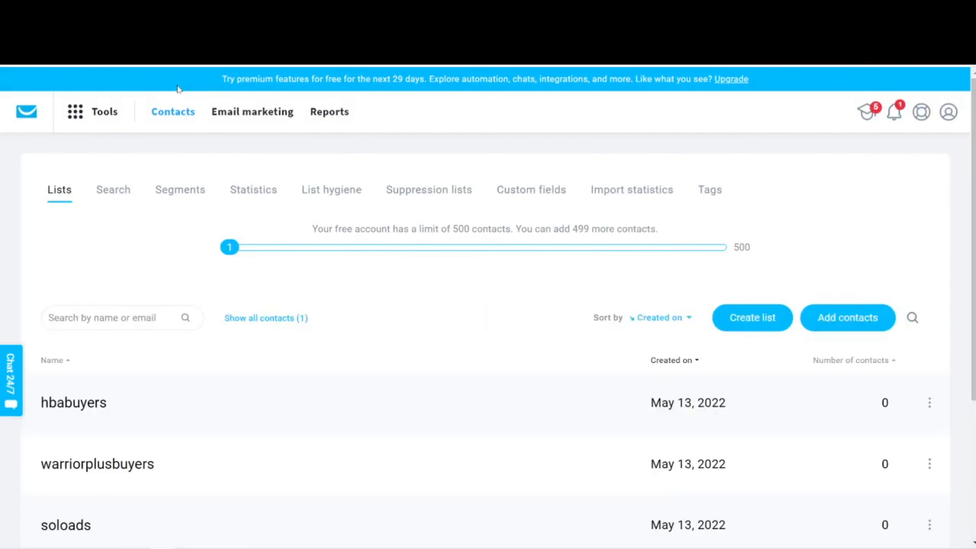
pyautogui.click(743, 322)
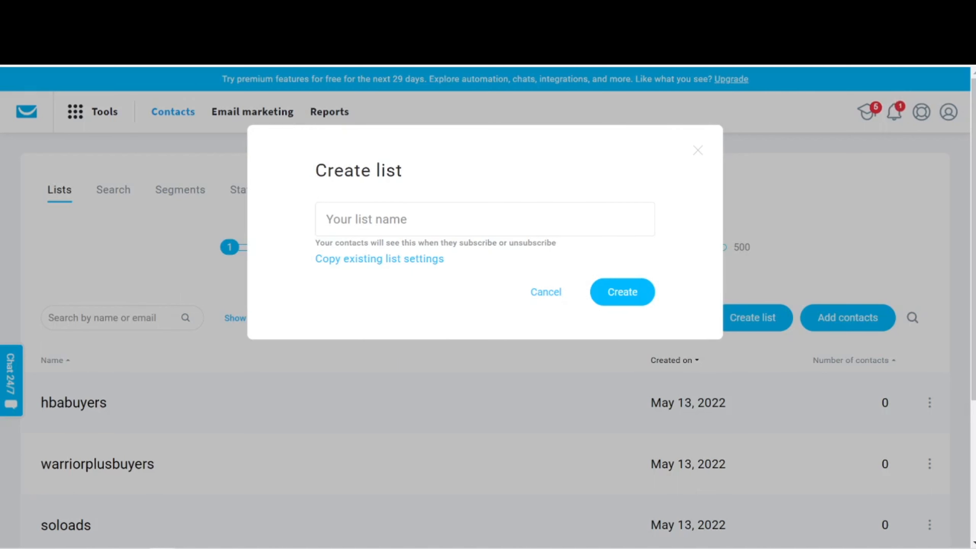
pyautogui.click(485, 220)
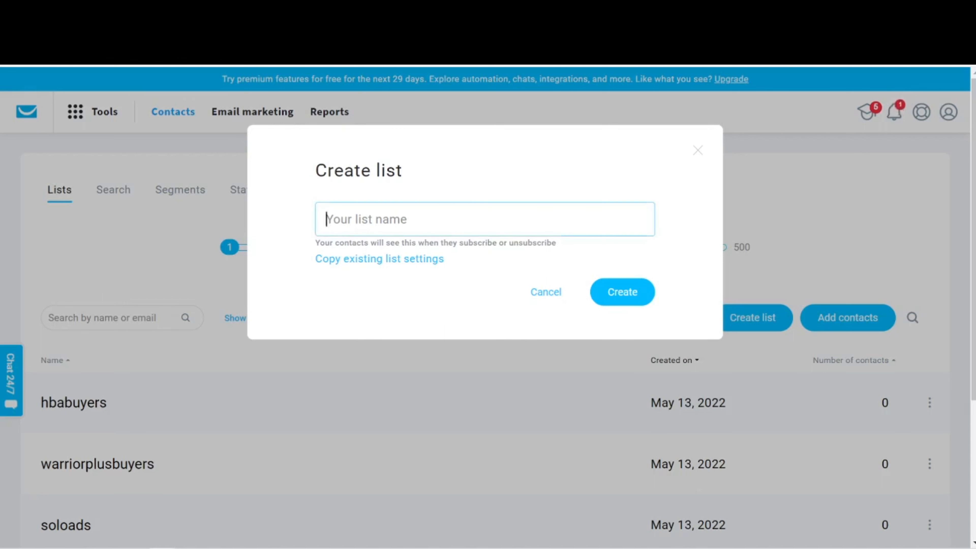
pyautogui.write('qua')
pyautogui.write('lity')
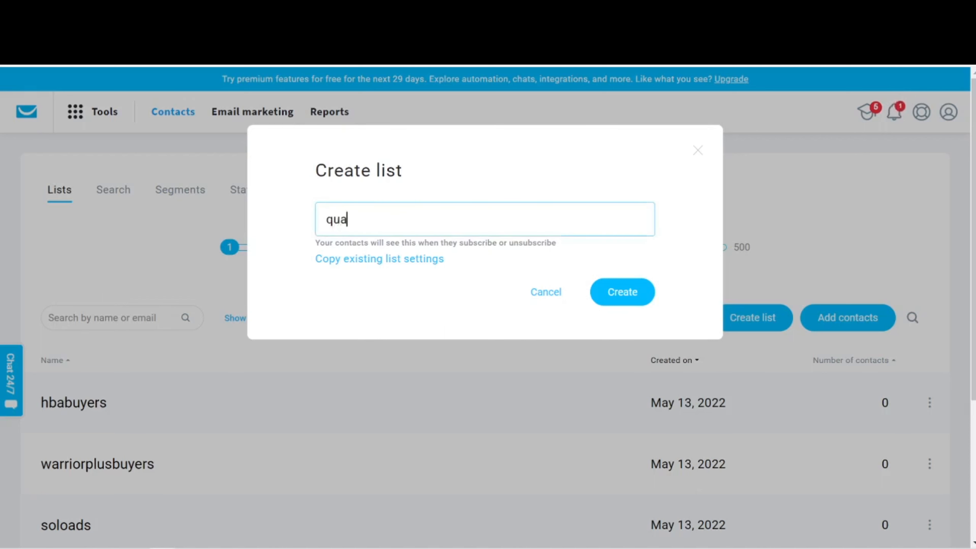
pyautogui.write('_trafic')
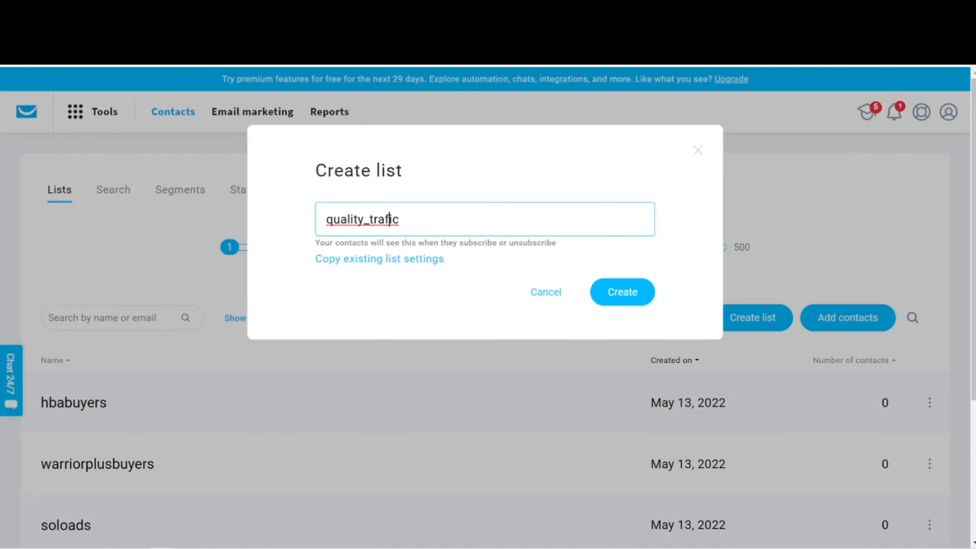
pyautogui.write('f')
pyautogui.click(625, 296)
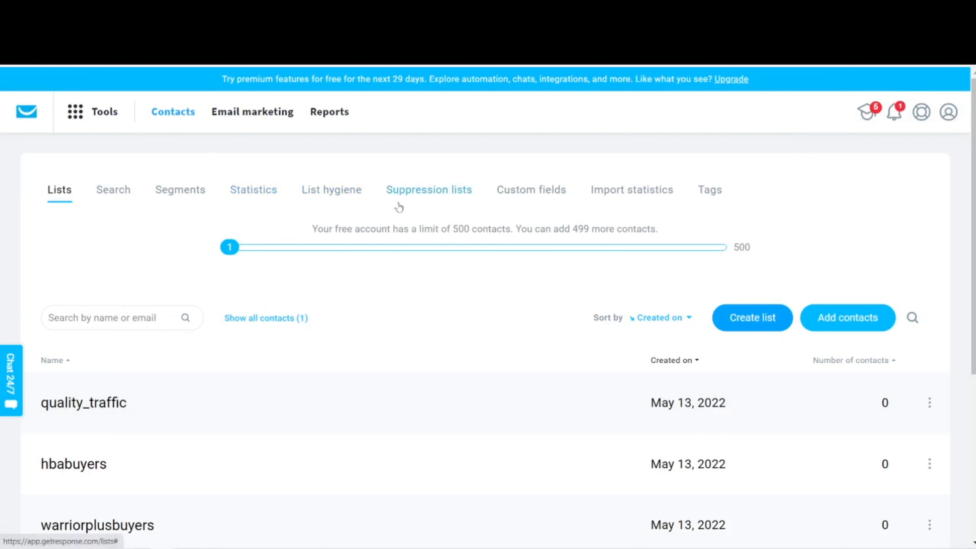
# Create an autoresponder named "email 0" and link it to the quality_traffic list
pyautogui.click(87, 116)
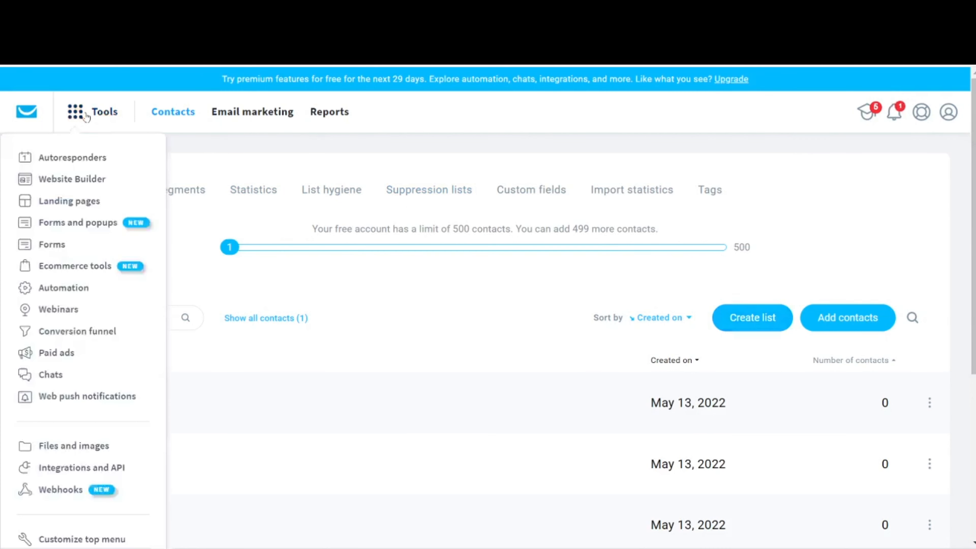
pyautogui.click(74, 163)
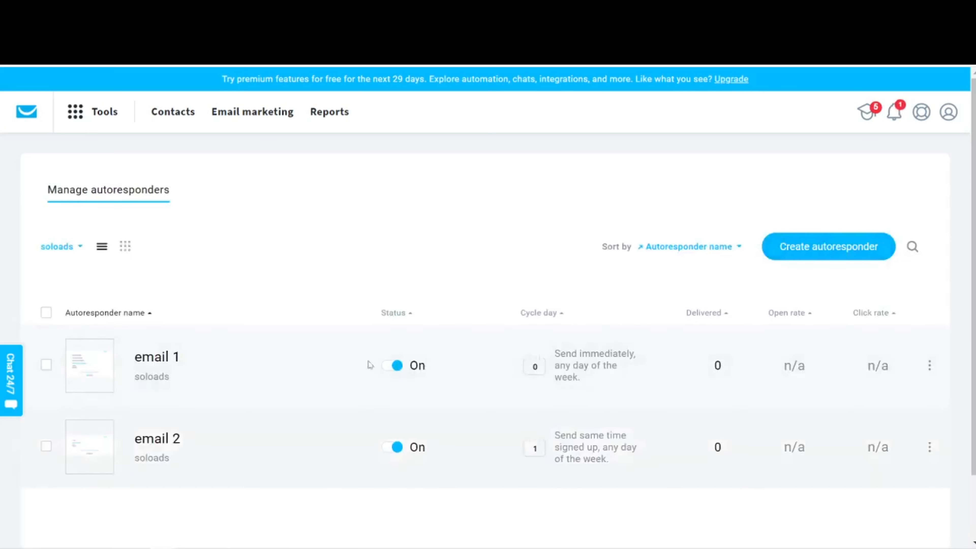
pyautogui.click(807, 246)
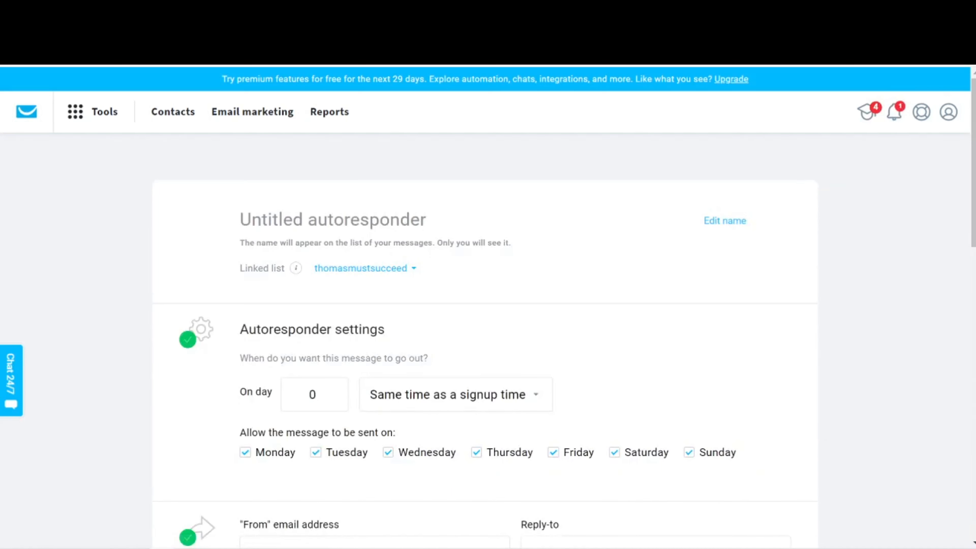
pyautogui.write('email 0')
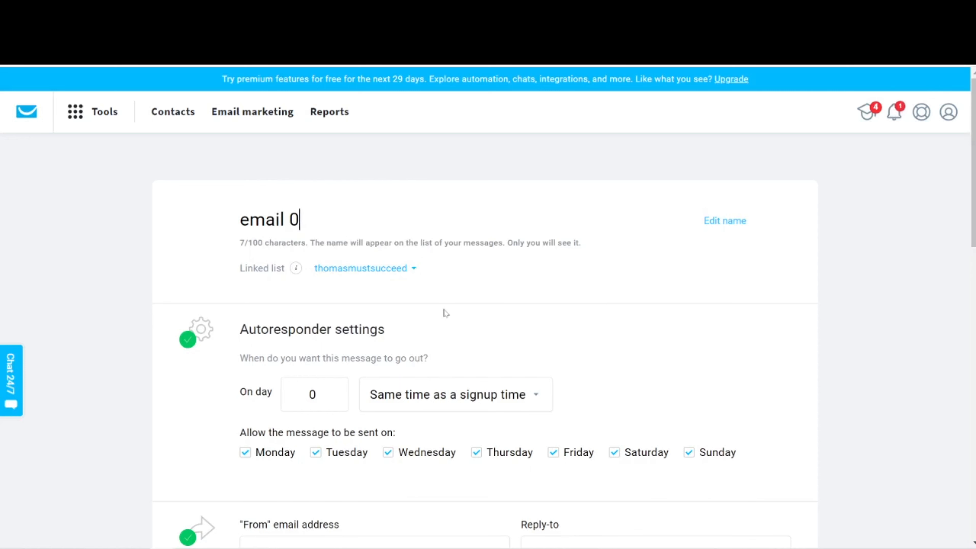
pyautogui.click(387, 270)
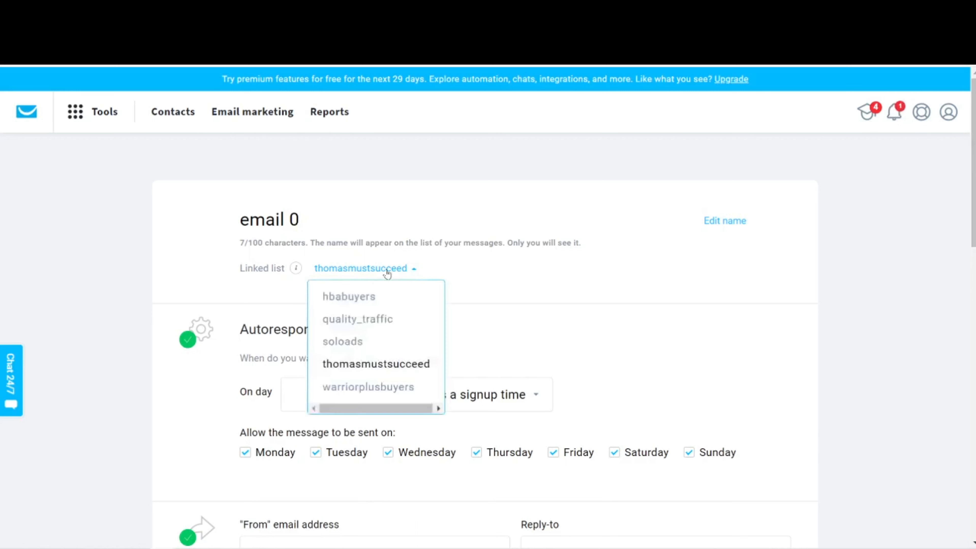
pyautogui.click(332, 320)
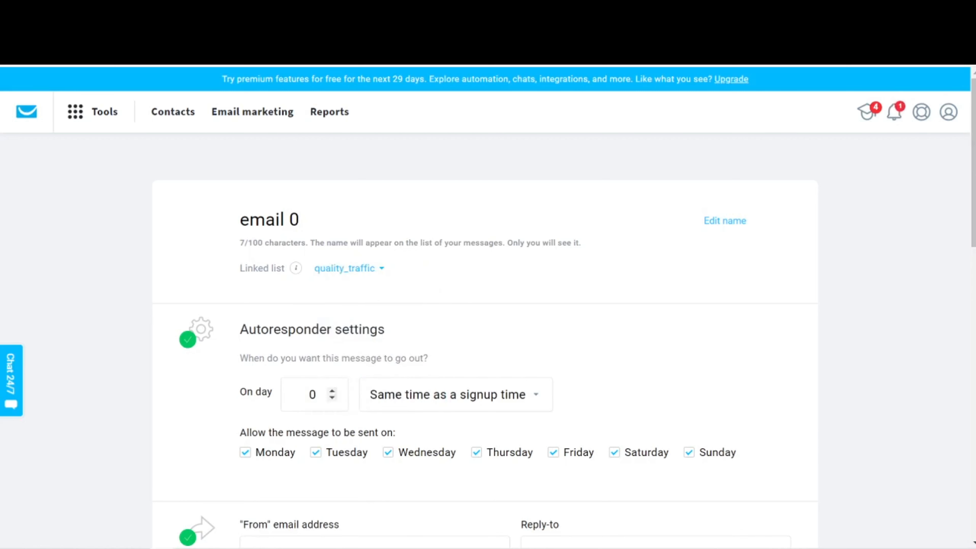
# Enter "Demo" as the autoresponder's subject line
pyautogui.scroll(-5, 540, 332)
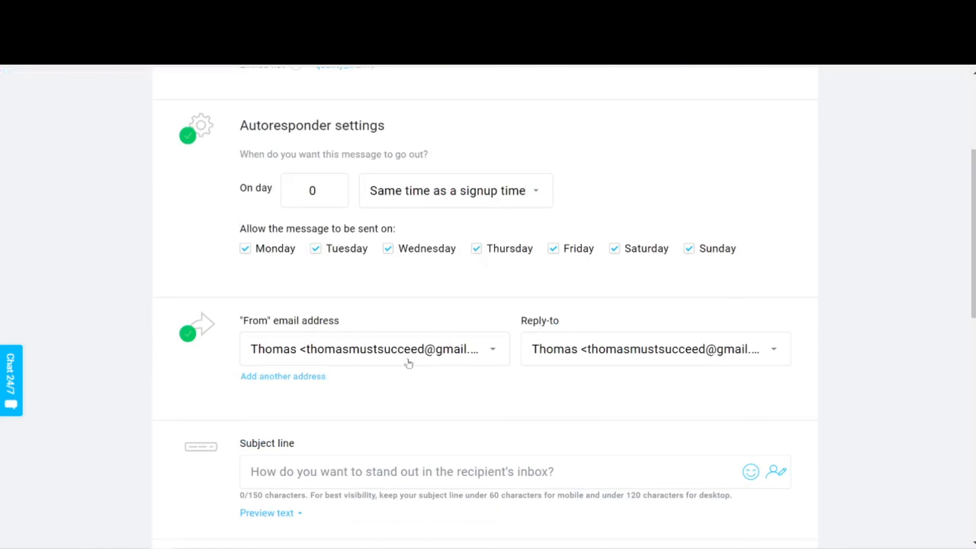
pyautogui.scroll(-2, 408, 363)
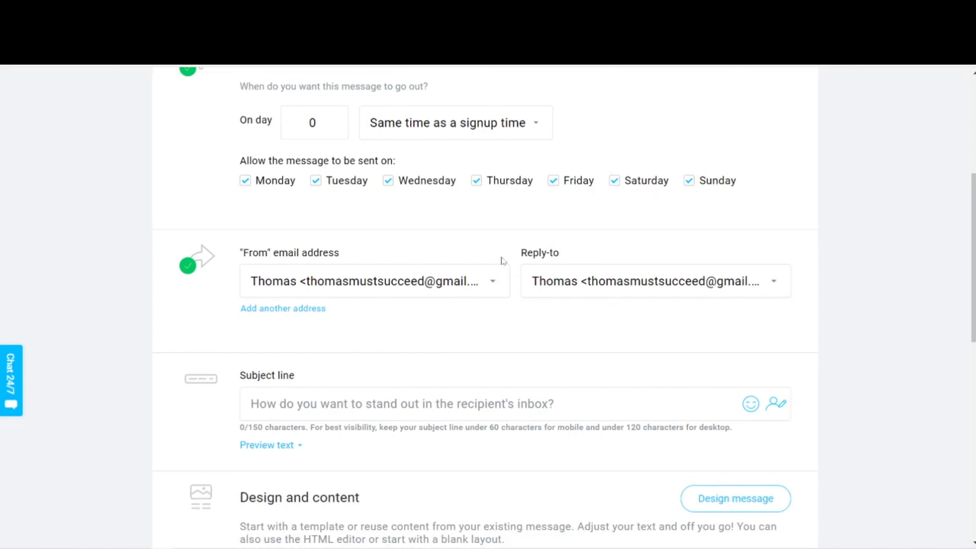
pyautogui.scroll(-4, 501, 261)
pyautogui.click(402, 268)
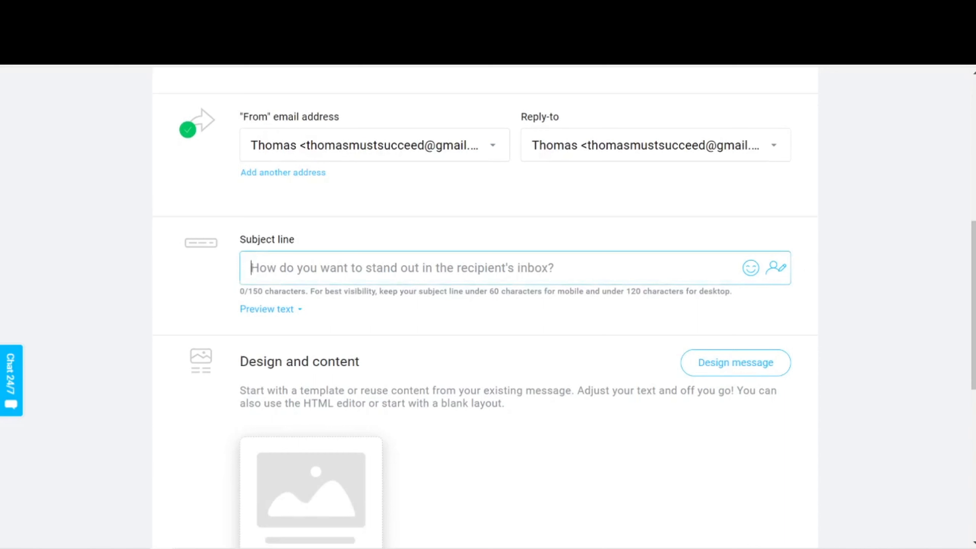
pyautogui.write('Demo')
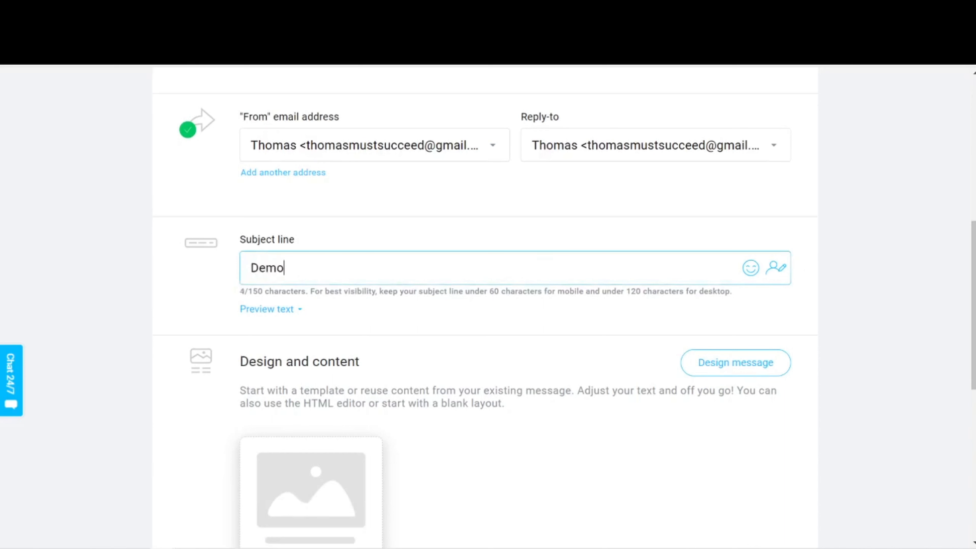
# Look through the predesigned message templates and start the message design from the empty Blank template
pyautogui.click(731, 368)
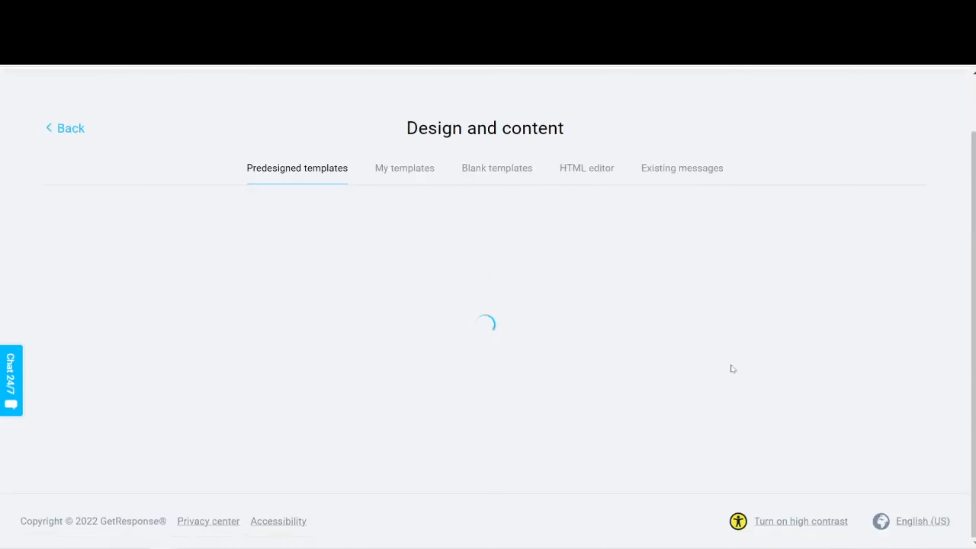
pyautogui.scroll(-5, 355, 191)
pyautogui.scroll(2, 313, 142)
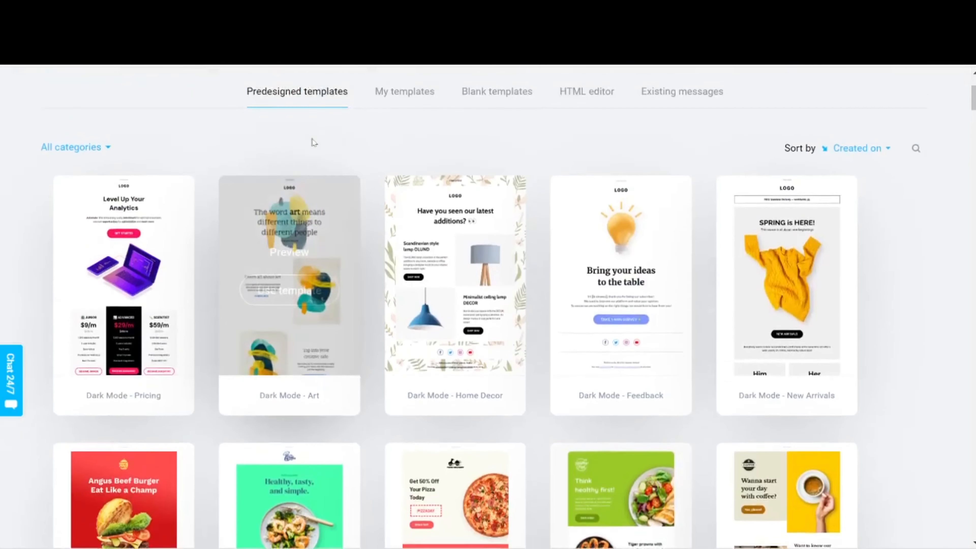
pyautogui.moveTo(633, 281)
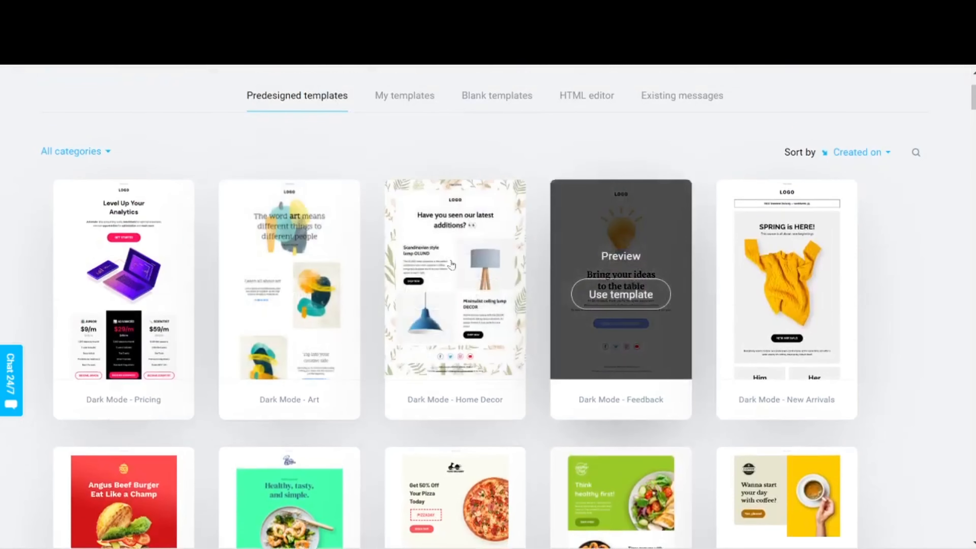
pyautogui.scroll(-6, 340, 322)
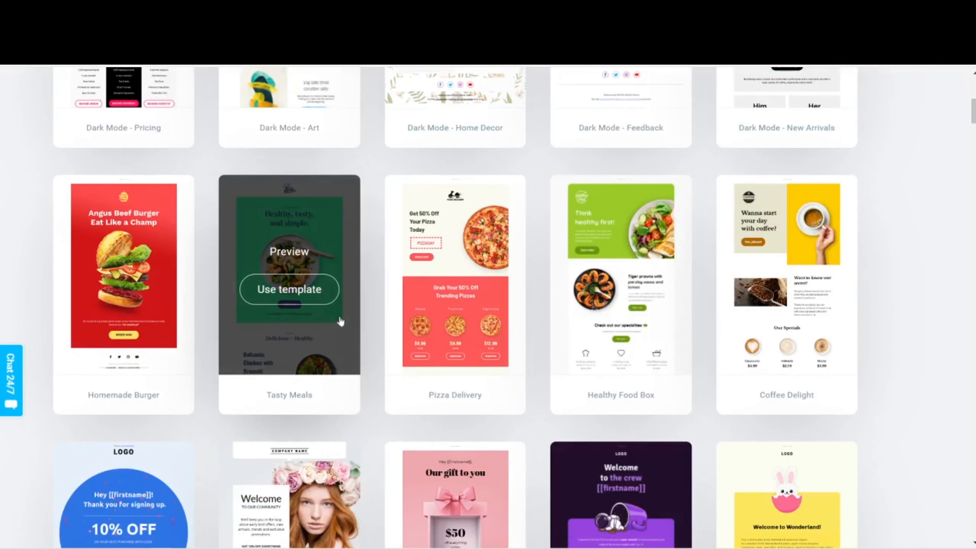
pyautogui.scroll(8, 404, 255)
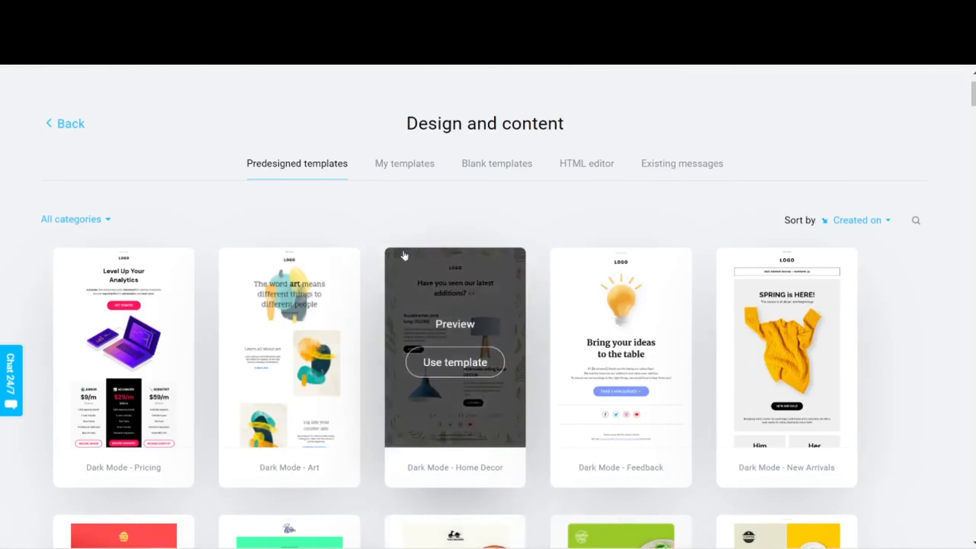
pyautogui.click(511, 169)
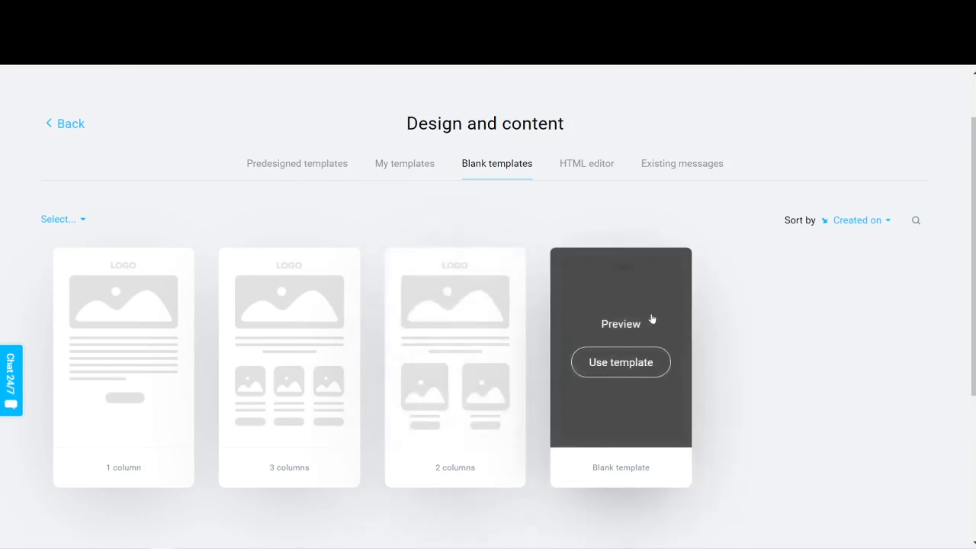
pyautogui.click(599, 366)
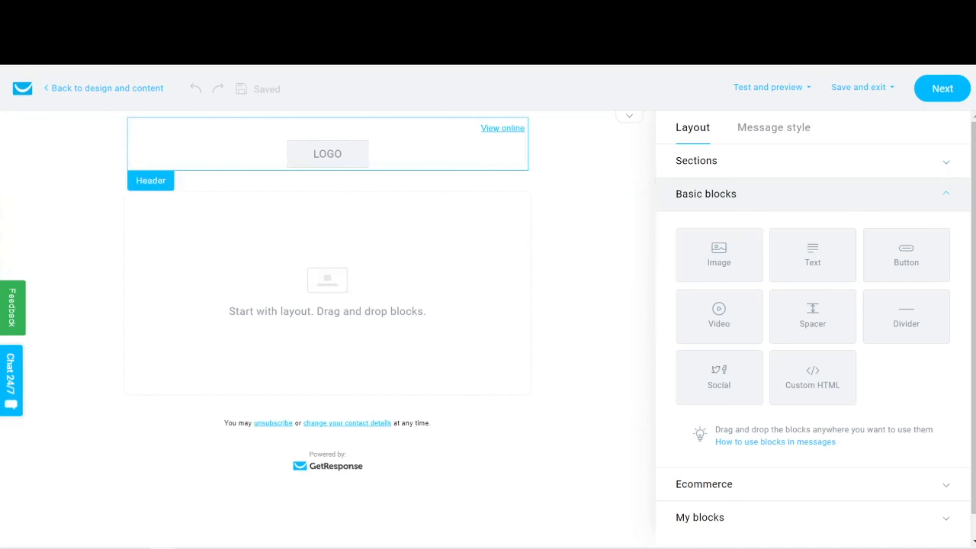
# Add a text block to the message body and write a greeting with the sender's first name, ending "and welcome to my email list."
pyautogui.click(327, 154)
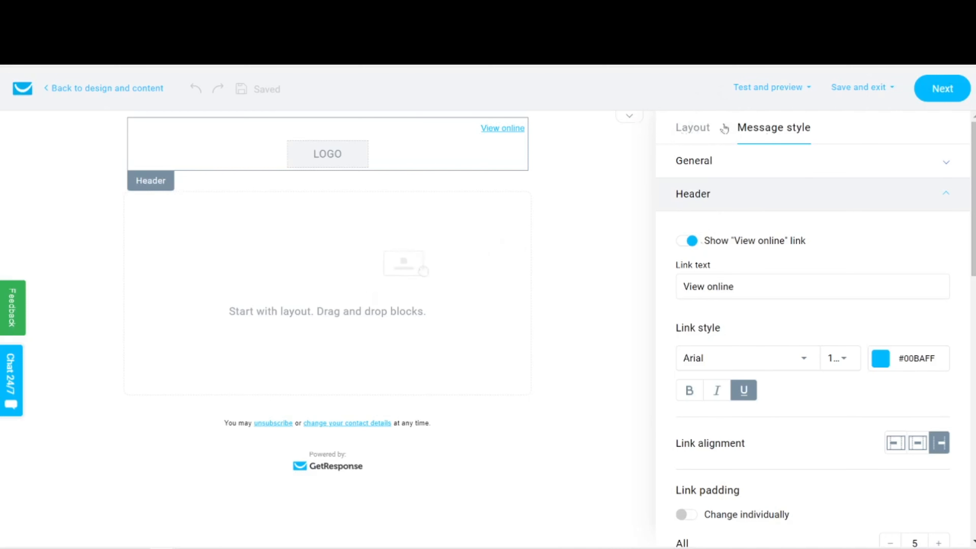
pyautogui.click(705, 130)
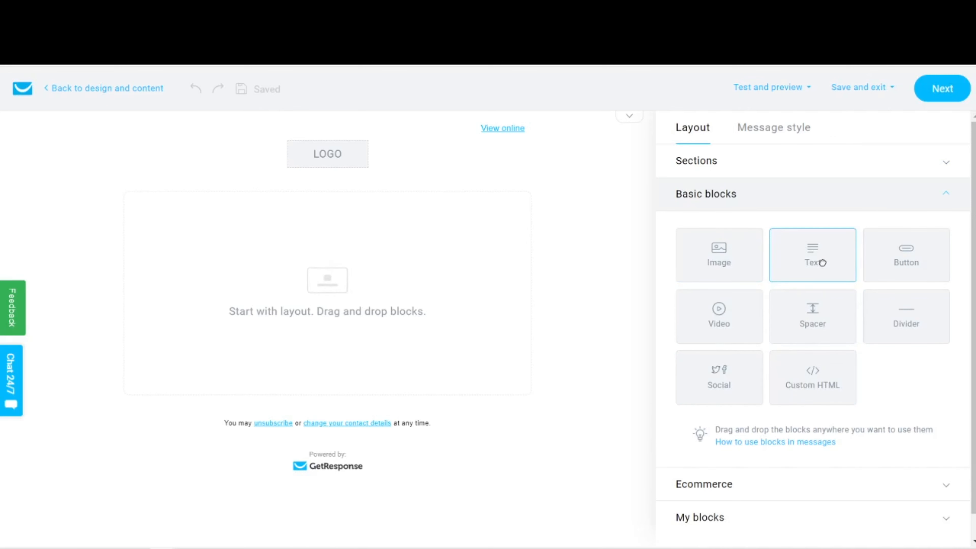
pyautogui.moveTo(822, 263); pyautogui.dragTo(368, 301)
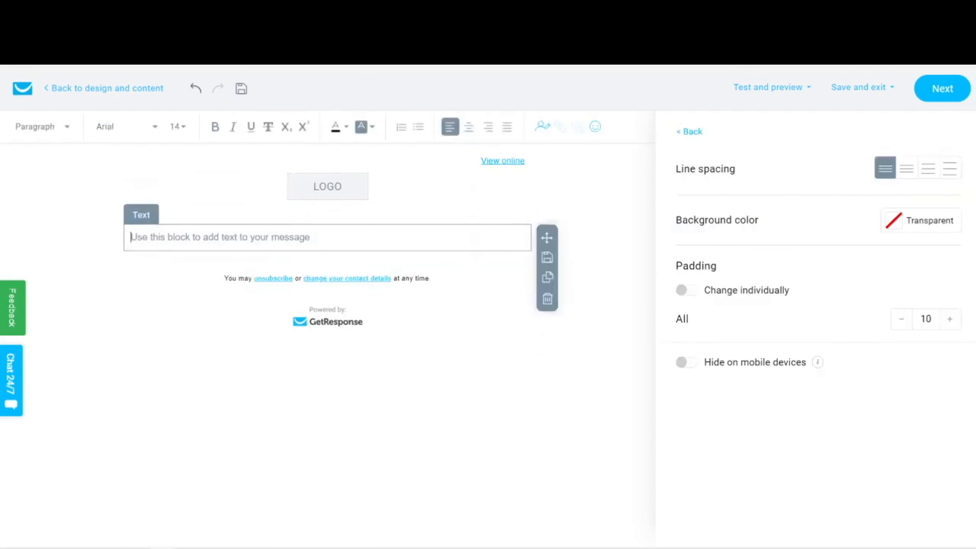
pyautogui.write('hi th')
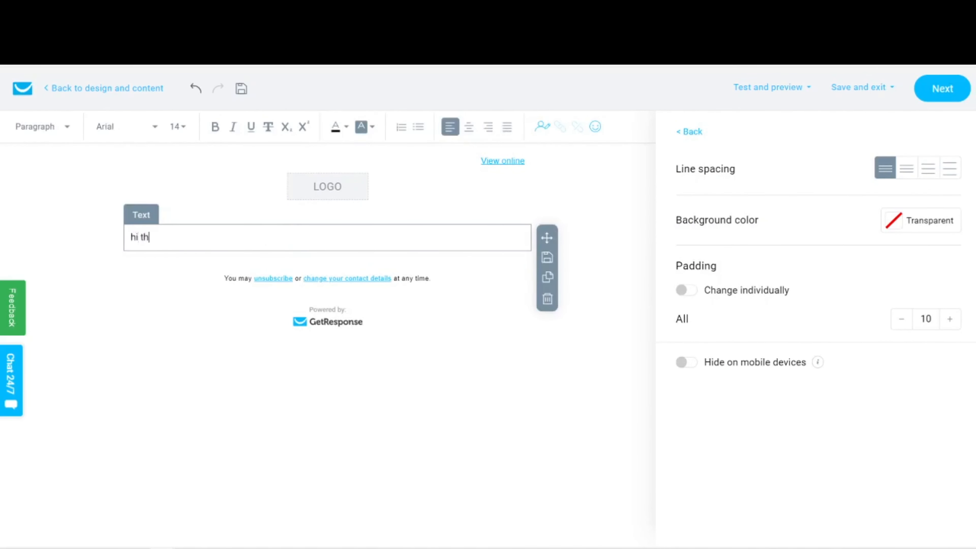
pyautogui.write('ere this is benjamin ha')
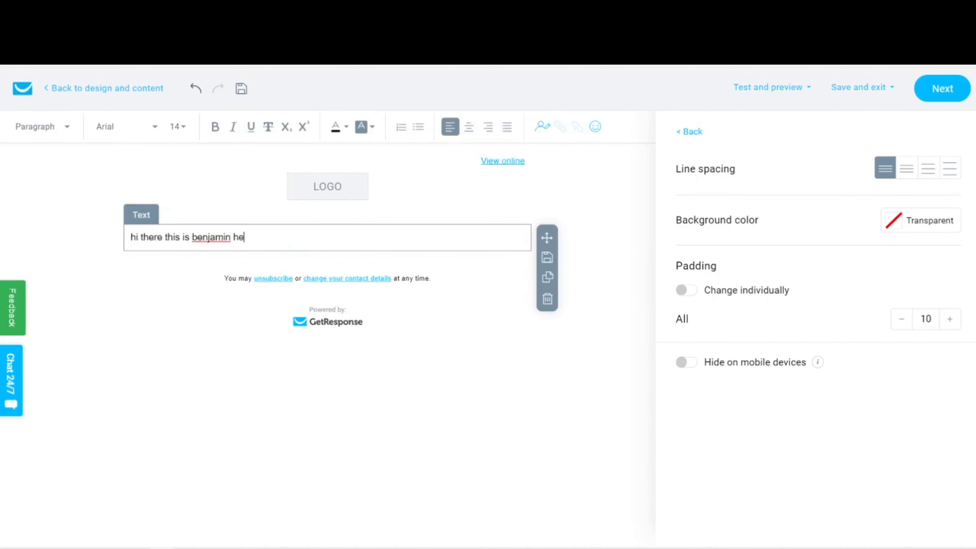
pyautogui.press('BackSpace')
pyautogui.press('BackSpace')
pyautogui.press('BackSpace')
pyautogui.write('and welcome to my ema')
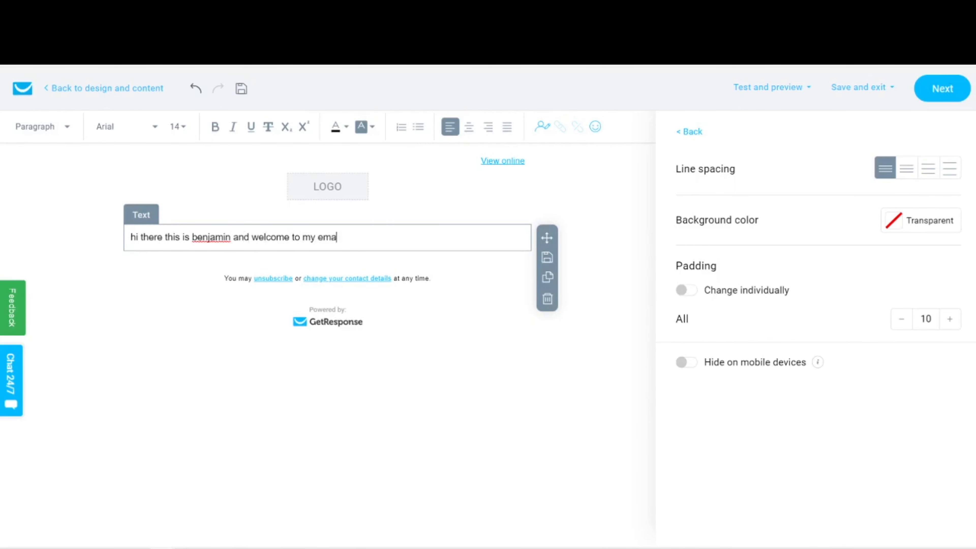
pyautogui.write('il list.')
pyautogui.press('Return')
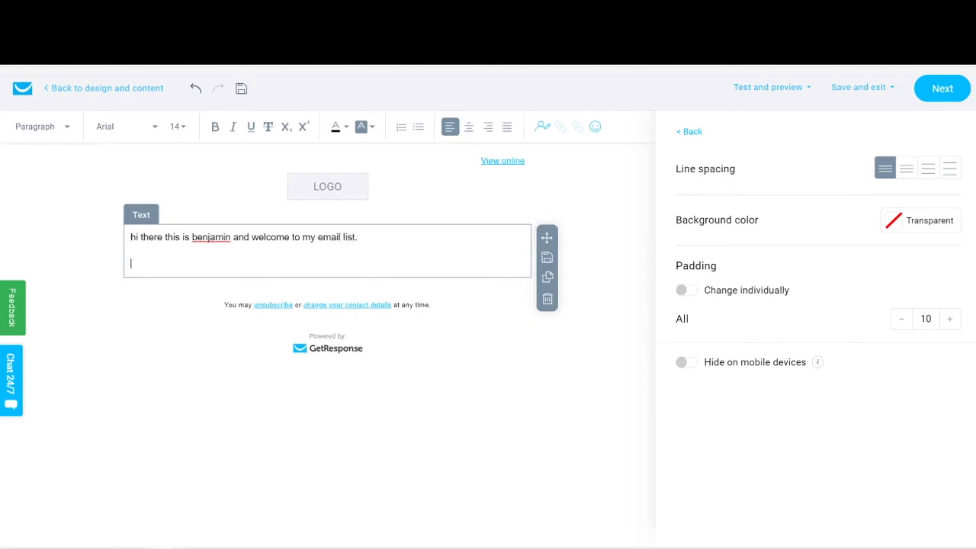
# Write the second paragraph "as promised this is the bonus i have prepared for you." in the text block
pyautogui.write('as promised this is the bon')
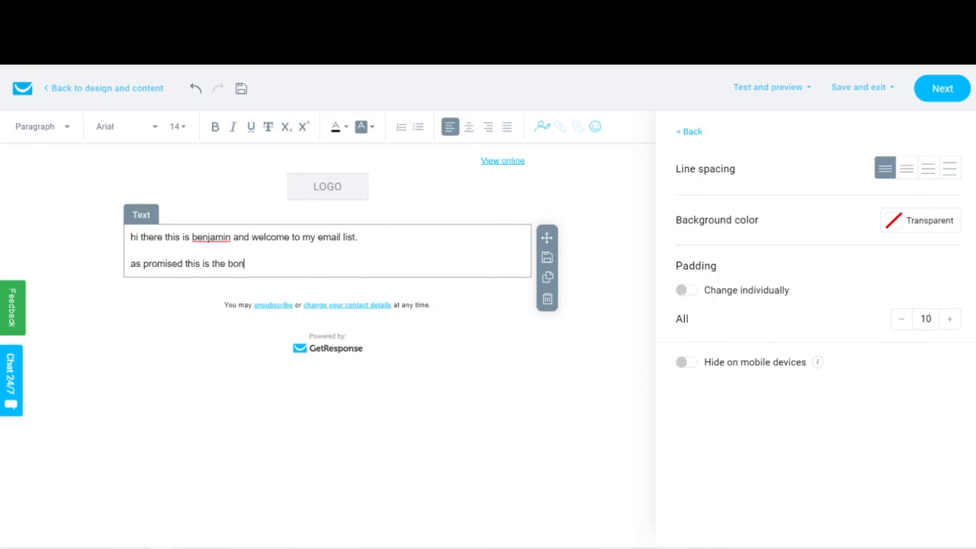
pyautogui.write('us i have rprepared ror')
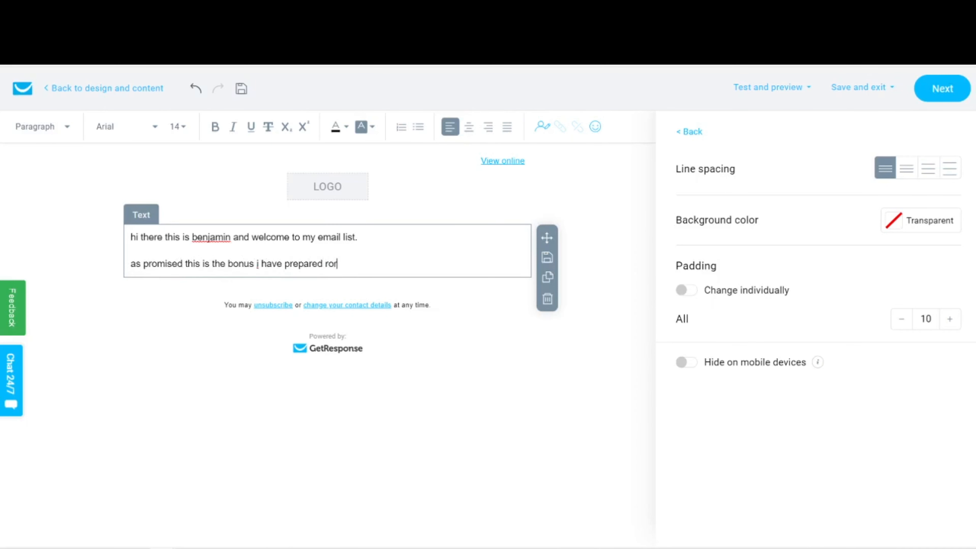
pyautogui.press('BackSpace')
pyautogui.press('BackSpace')
pyautogui.press('BackSpace')
pyautogui.write('for you.')
pyautogui.moveTo(228, 264); pyautogui.dragTo(357, 264)
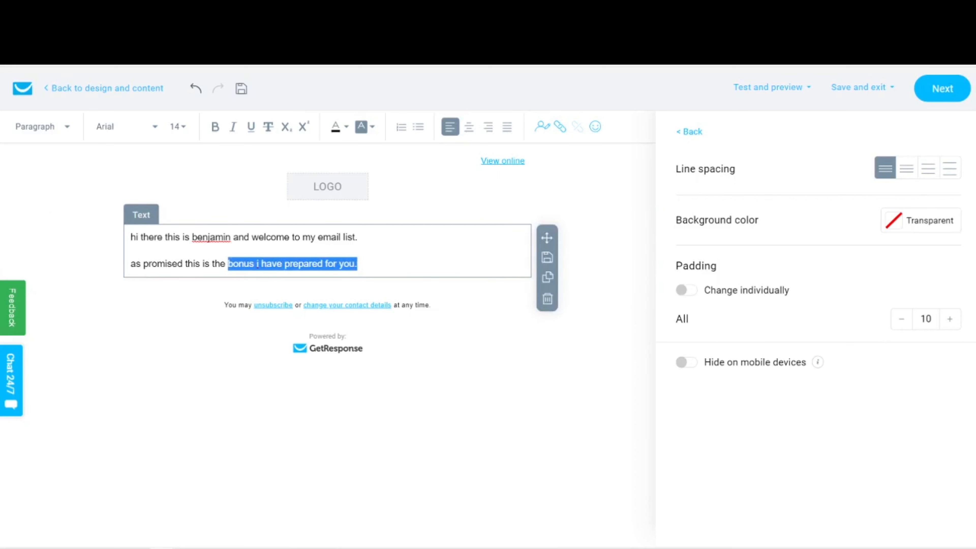
pyautogui.click(358, 264)
pyautogui.moveTo(358, 263); pyautogui.dragTo(131, 264)
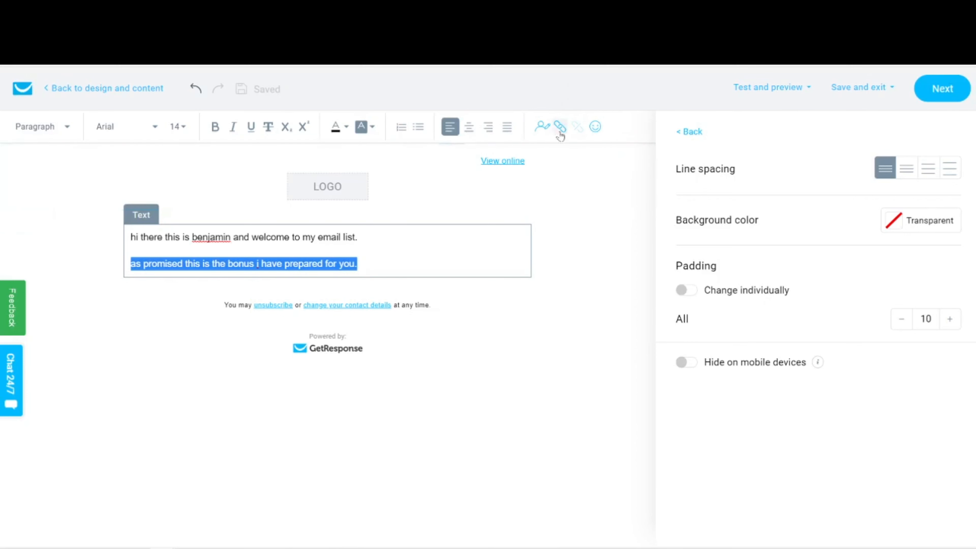
pyautogui.click(560, 127)
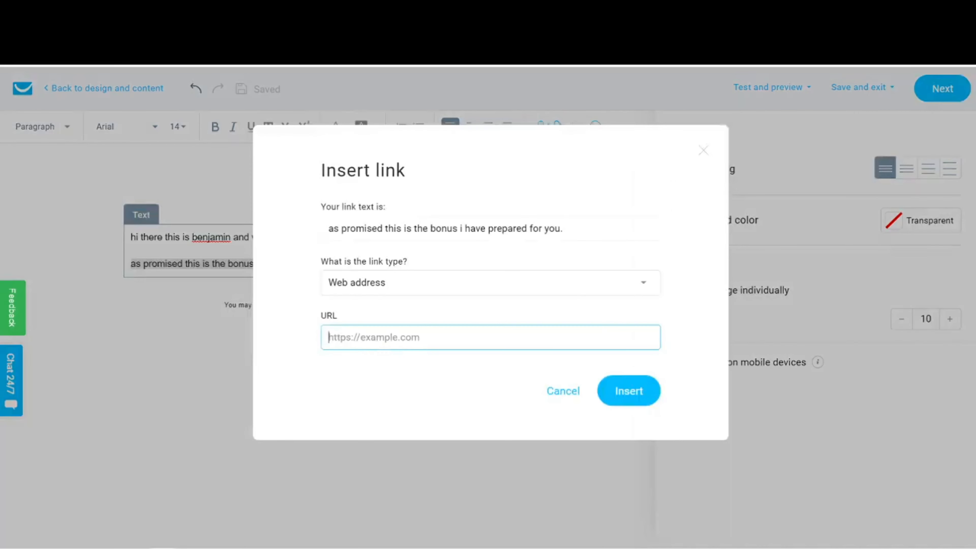
pyautogui.click(491, 338)
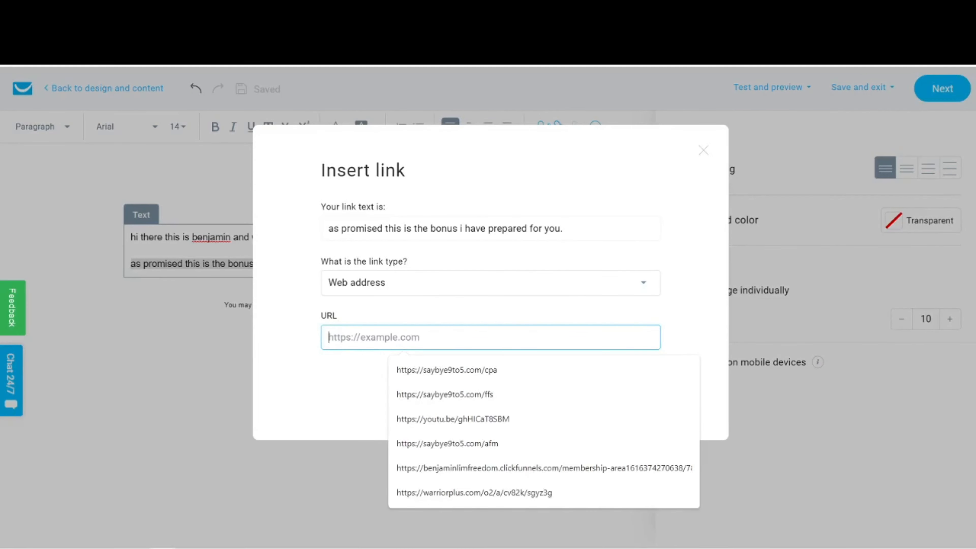
pyautogui.click(469, 443)
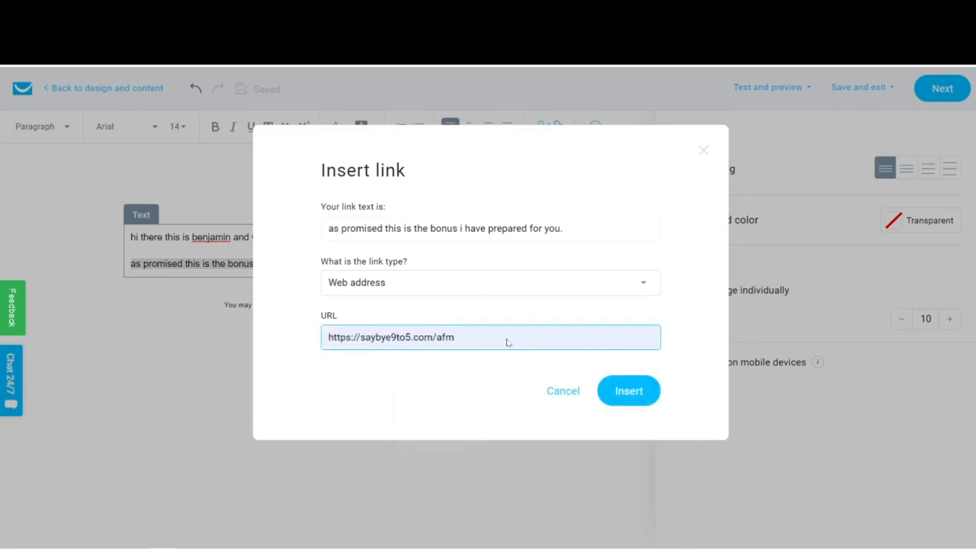
pyautogui.click(628, 391)
pyautogui.click(545, 390)
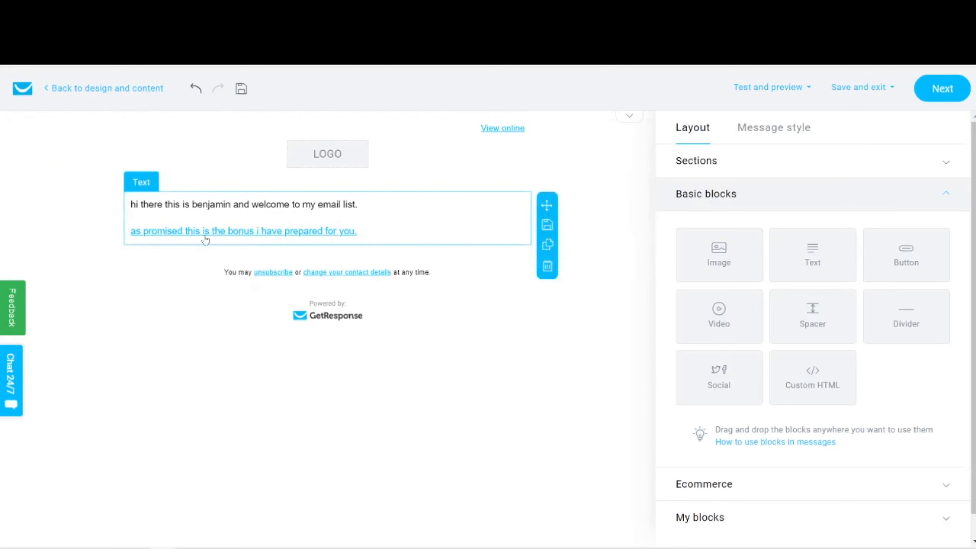
# Make the linked bonus paragraph in the message's text block bold
pyautogui.click(386, 242)
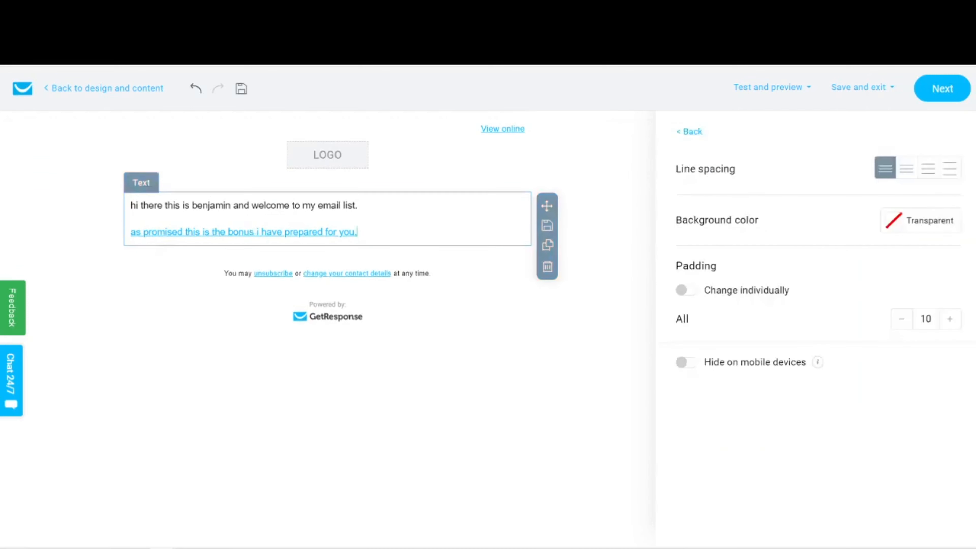
pyautogui.hotkey('ctrl', 'shift', 'Left')
pyautogui.hotkey('ctrl', 'shift', 'Left')
pyautogui.hotkey('ctrl', 'shift', 'Left')
pyautogui.hotkey('ctrl', 'shift', 'Left')
pyautogui.hotkey('ctrl', 'shift', 'Left')
pyautogui.hotkey('ctrl', 'shift', 'Left')
pyautogui.hotkey('ctrl', 'shift', 'Left')
pyautogui.hotkey('ctrl', 'shift', 'Left')
pyautogui.hotkey('ctrl', 'shift', 'Left')
pyautogui.hotkey('ctrl', 'shift', 'Left')
pyautogui.hotkey('ctrl', 'shift', 'Left')
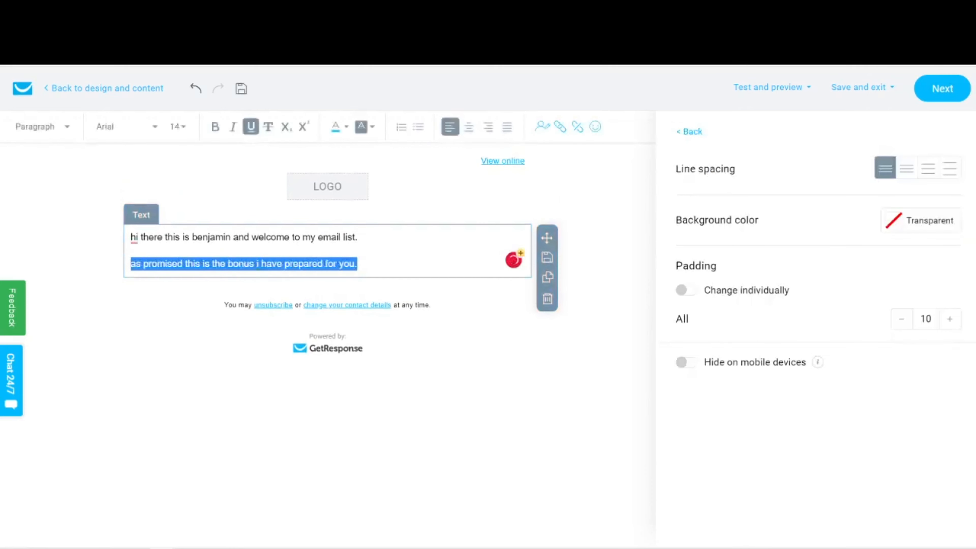
pyautogui.click(217, 128)
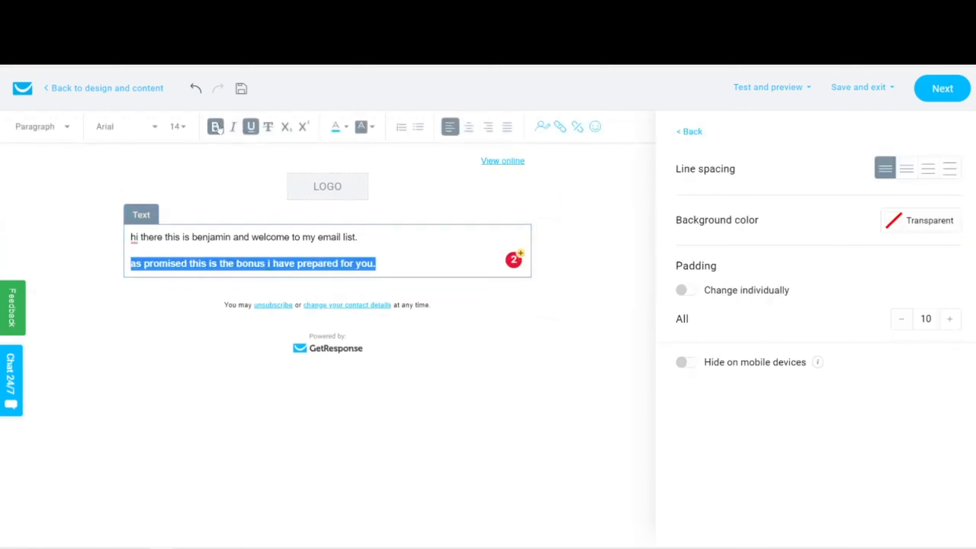
# Look through the header's style settings and turn off the logo in the message header
pyautogui.click(305, 170)
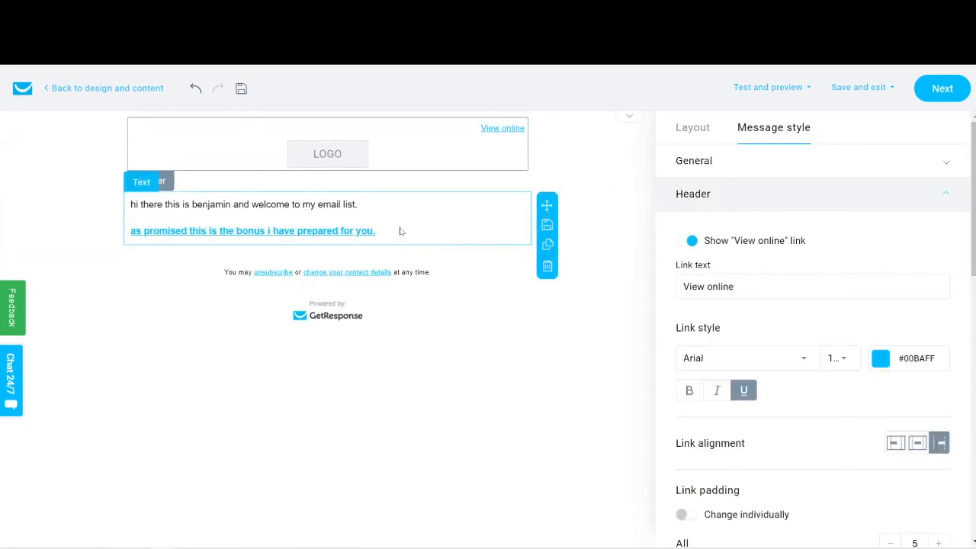
pyautogui.scroll(-9, 835, 244)
pyautogui.scroll(-8, 830, 246)
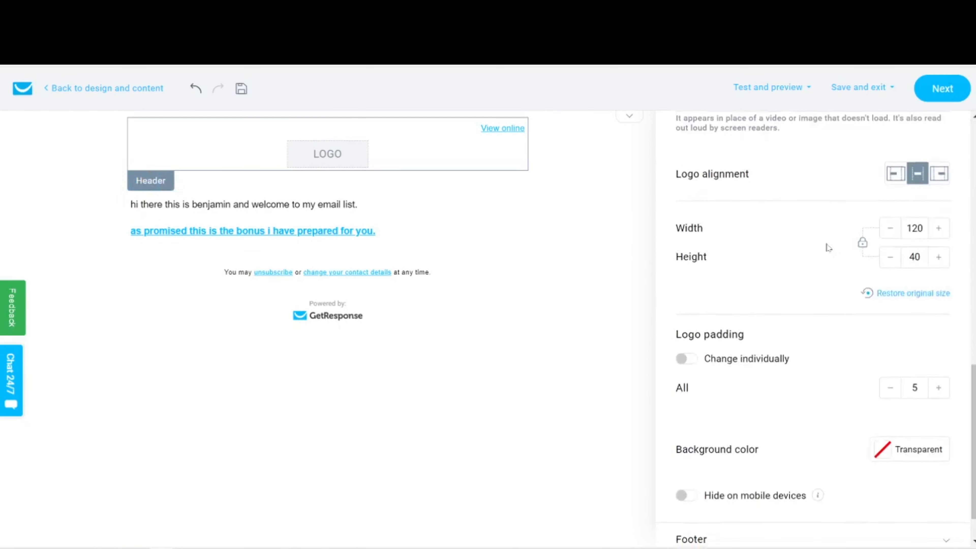
pyautogui.scroll(15, 759, 383)
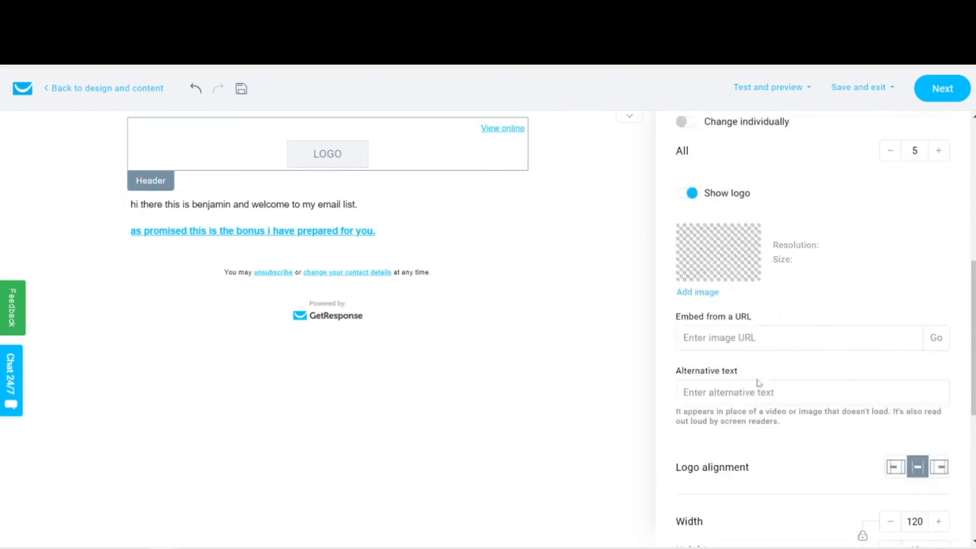
pyautogui.scroll(5, 759, 383)
pyautogui.scroll(-6, 759, 383)
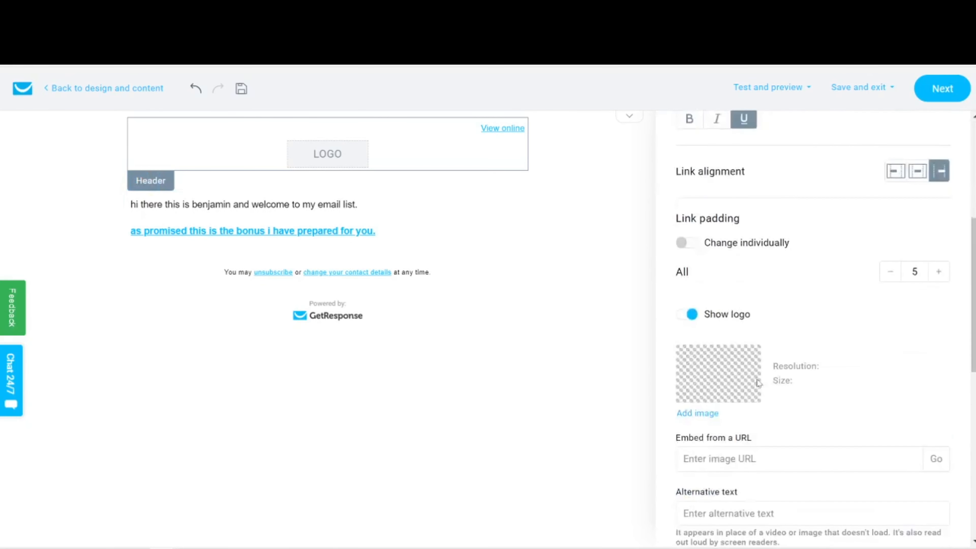
pyautogui.scroll(5, 759, 383)
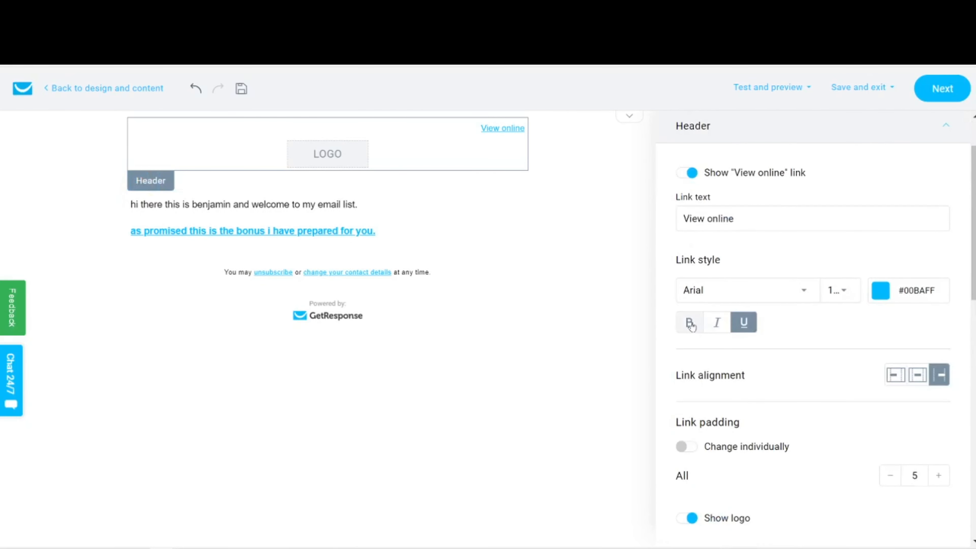
pyautogui.scroll(-5, 722, 323)
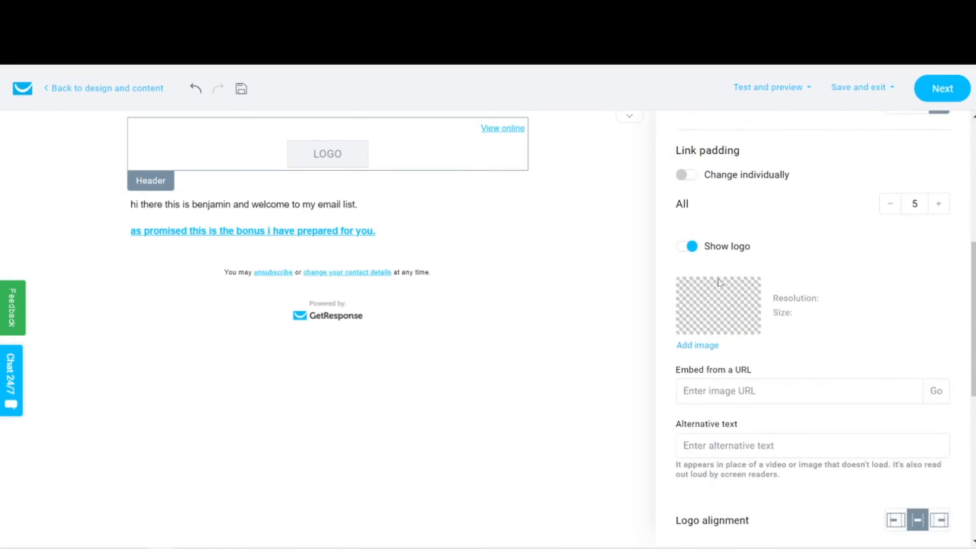
pyautogui.click(691, 246)
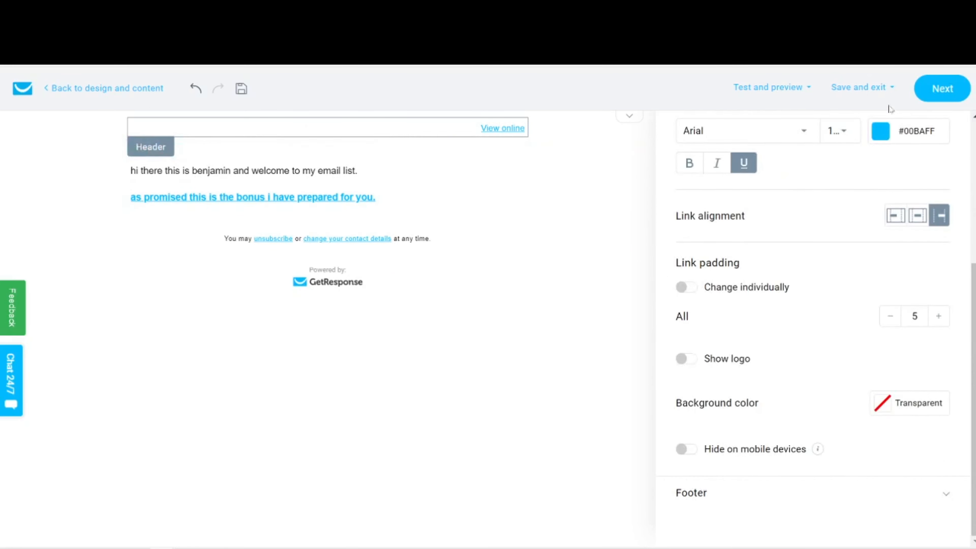
# Finish the message design, review the autoresponder's settings, and save and publish it
pyautogui.click(925, 91)
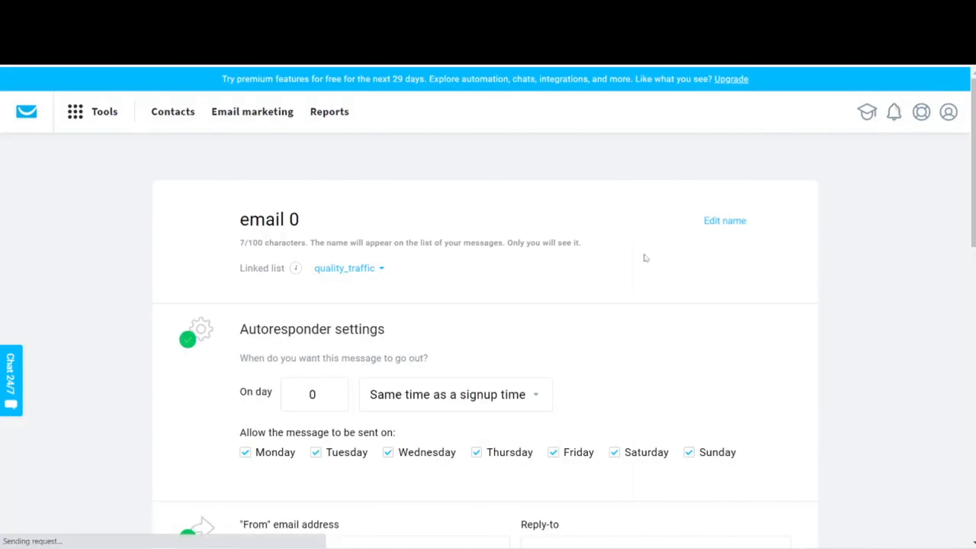
pyautogui.scroll(-10, 561, 285)
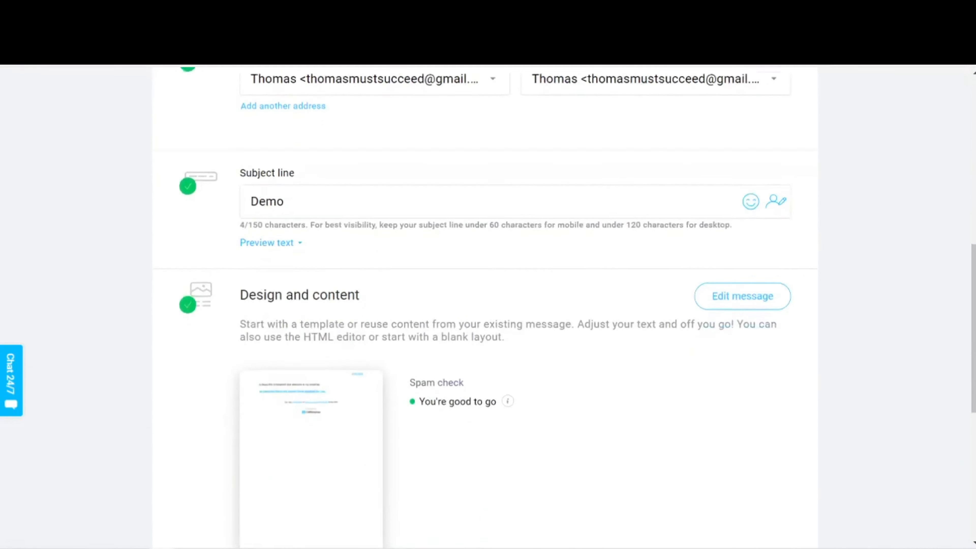
pyautogui.scroll(-7, 561, 284)
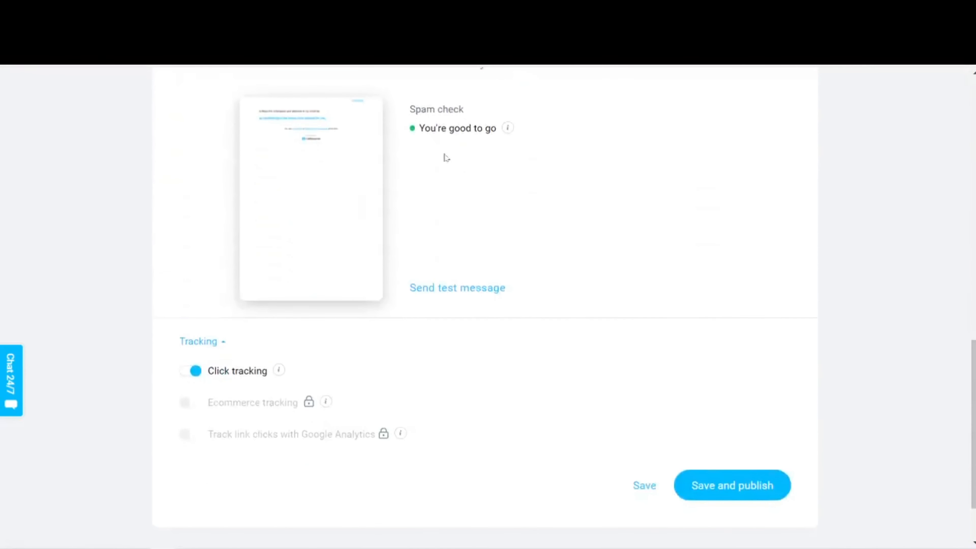
pyautogui.click(696, 486)
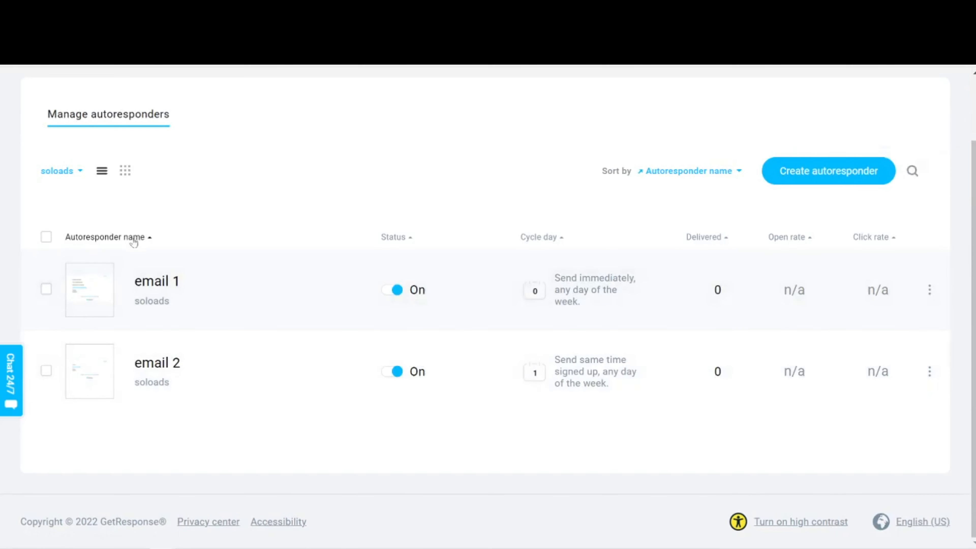
# Include the quality_traffic list alongside soloads in the autoresponder list filter
pyautogui.click(79, 173)
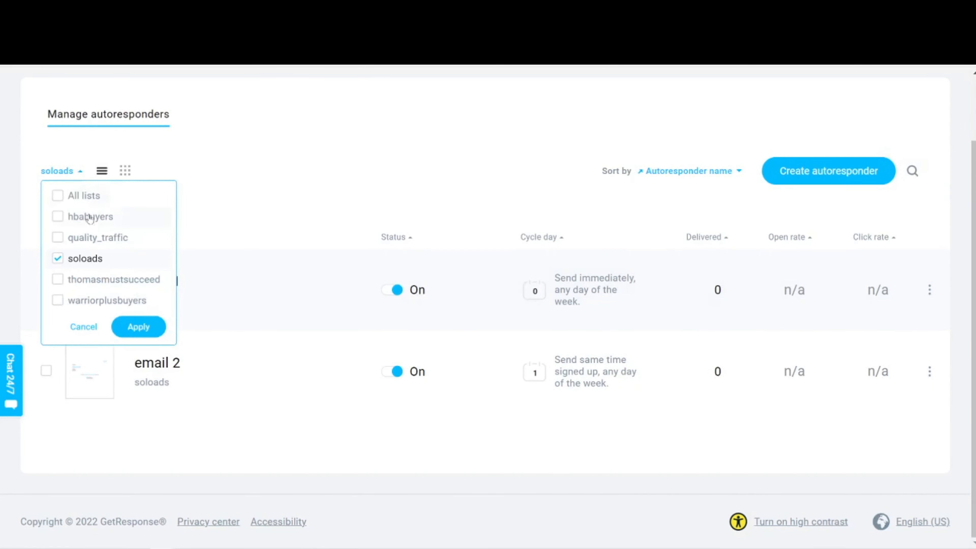
pyautogui.click(62, 241)
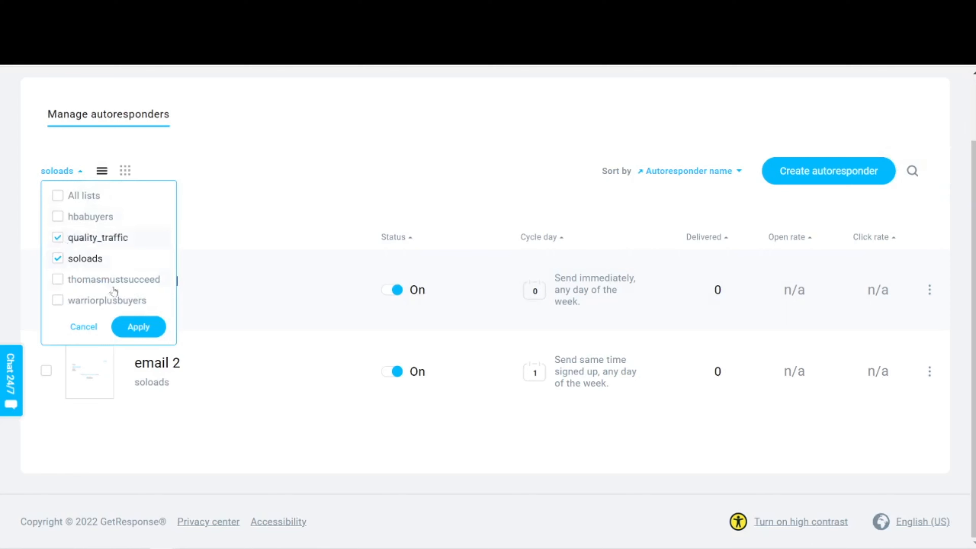
pyautogui.click(138, 327)
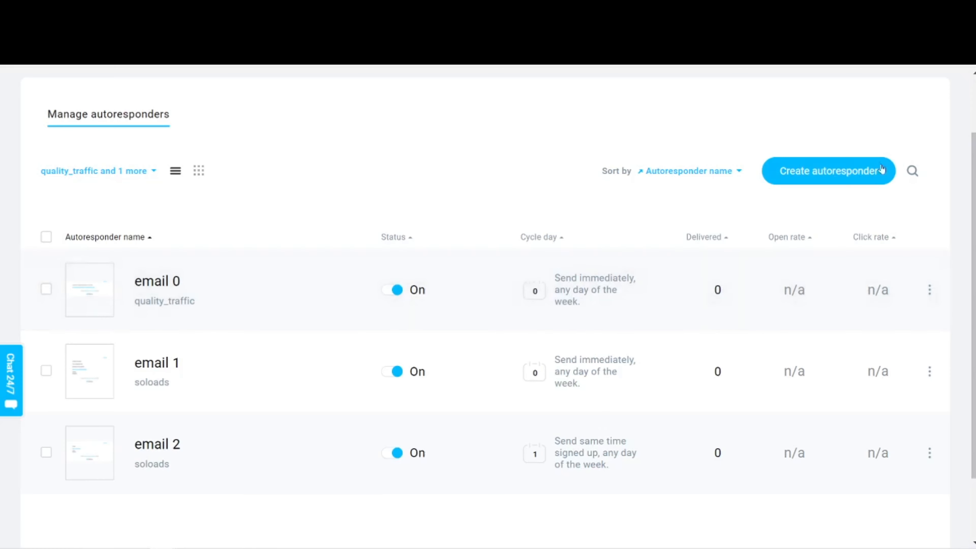
# Create a new autoresponder named "email 1" and link it to the quality_traffic list
pyautogui.click(825, 174)
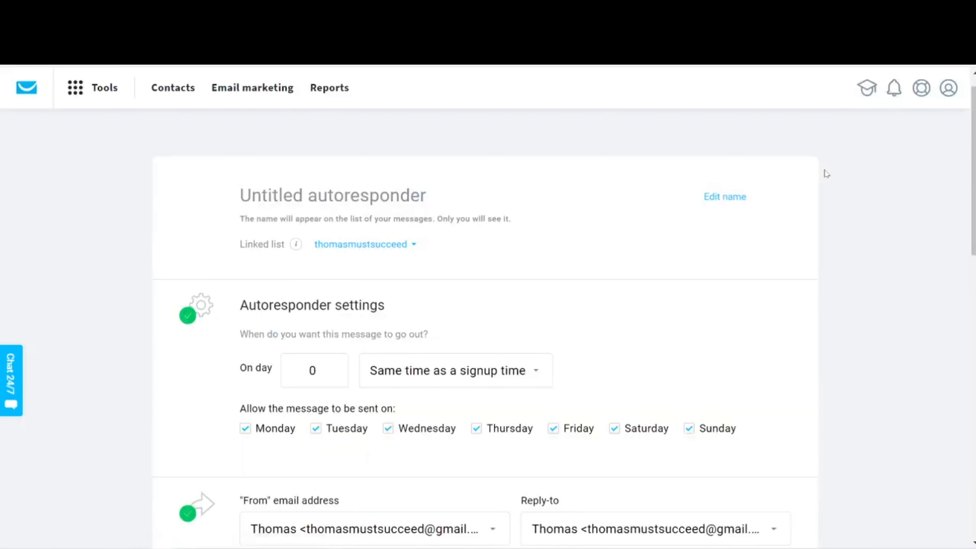
pyautogui.write('emai')
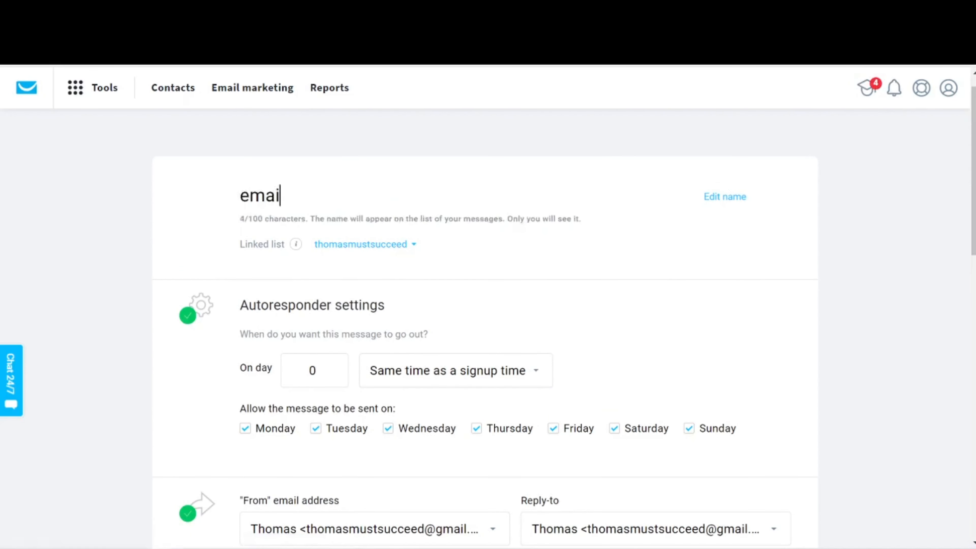
pyautogui.write('l 1')
pyautogui.click(381, 245)
pyautogui.click(358, 298)
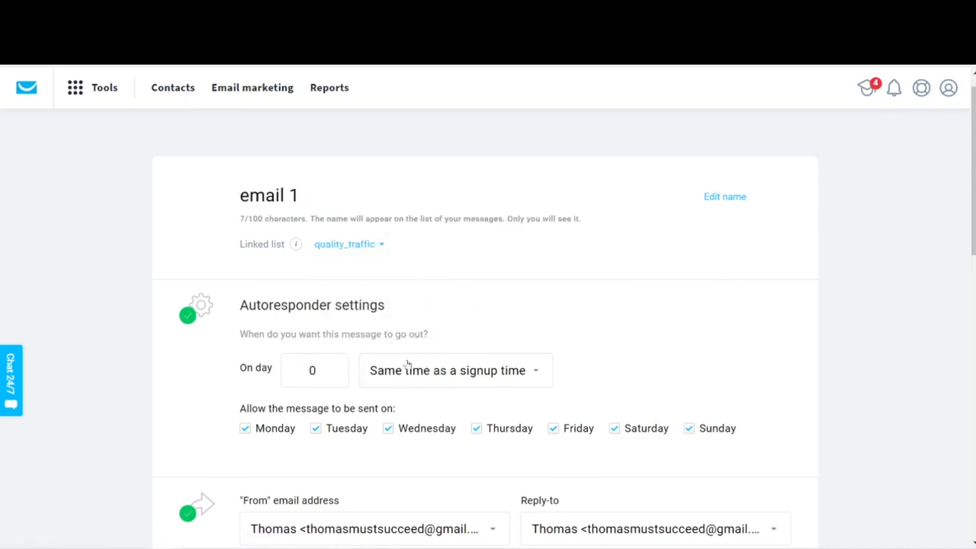
# Set the autoresponder to go out on day 1 and review its subject, design and tracking sections
pyautogui.click(333, 367)
pyautogui.scroll(-8, 722, 303)
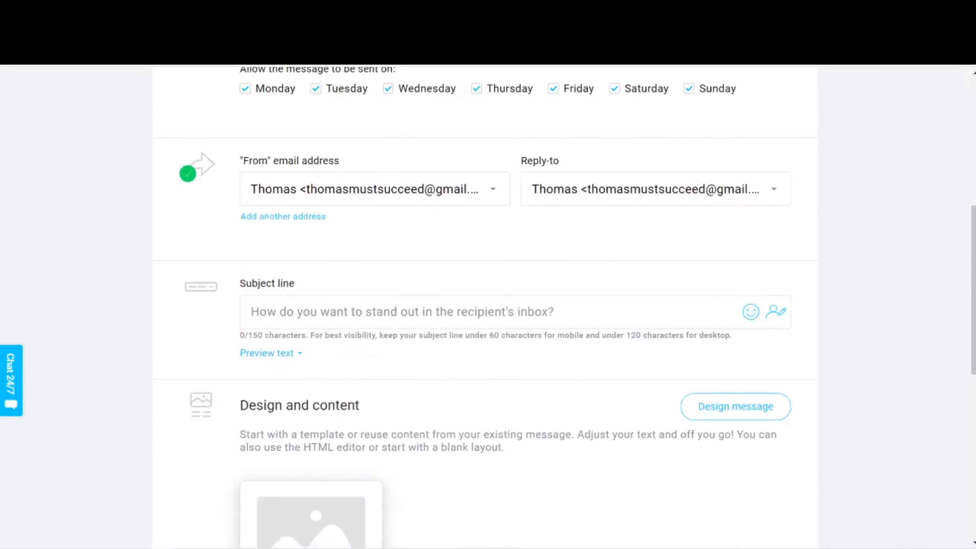
pyautogui.scroll(-7, 605, 377)
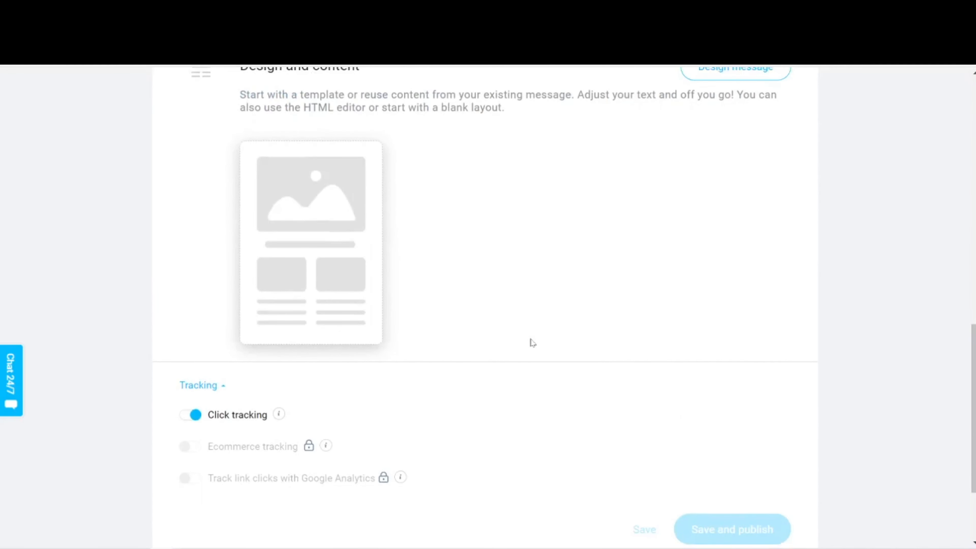
pyautogui.scroll(-3, 533, 342)
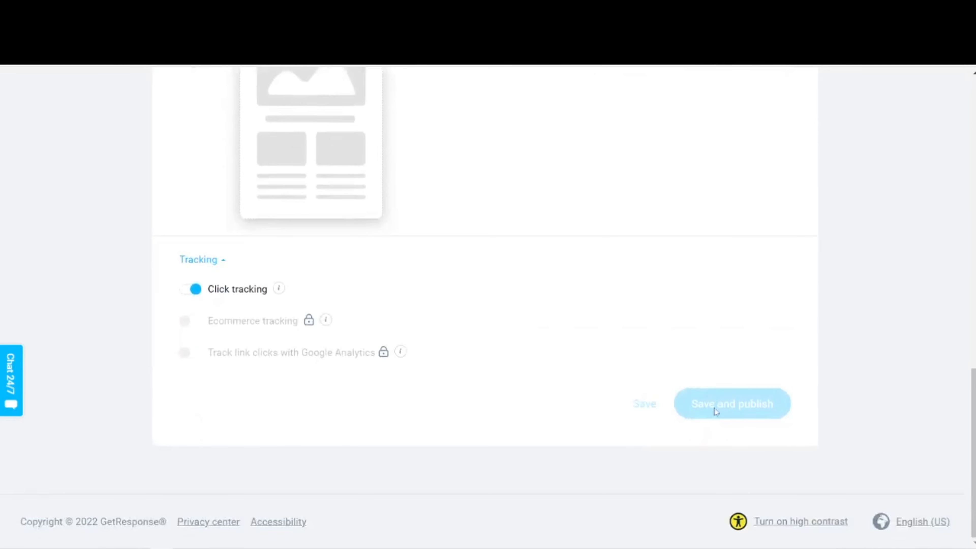
pyautogui.scroll(5, 714, 408)
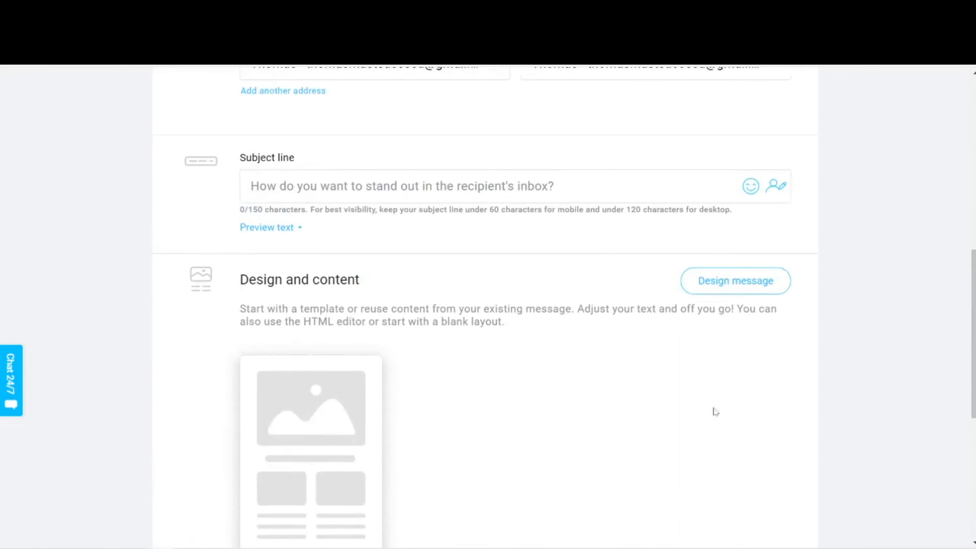
pyautogui.scroll(5, 715, 411)
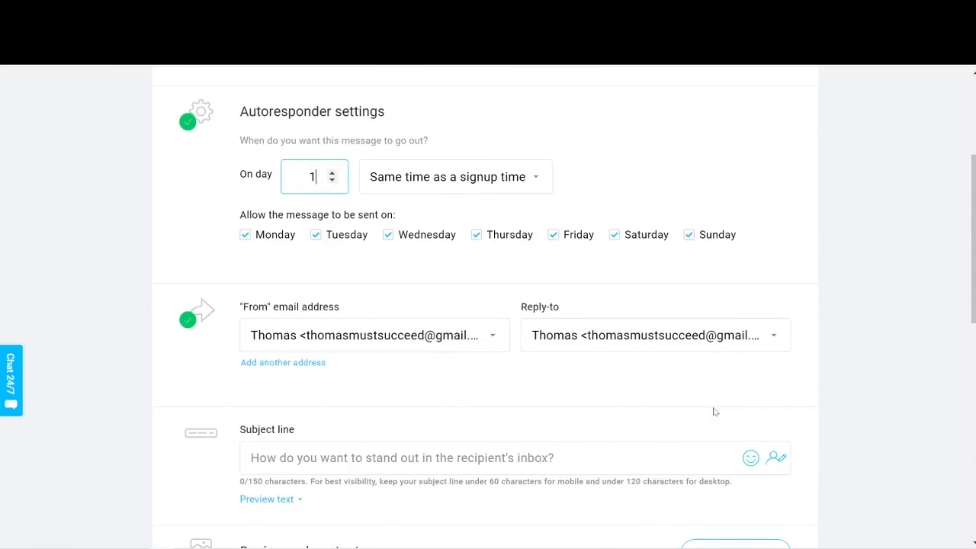
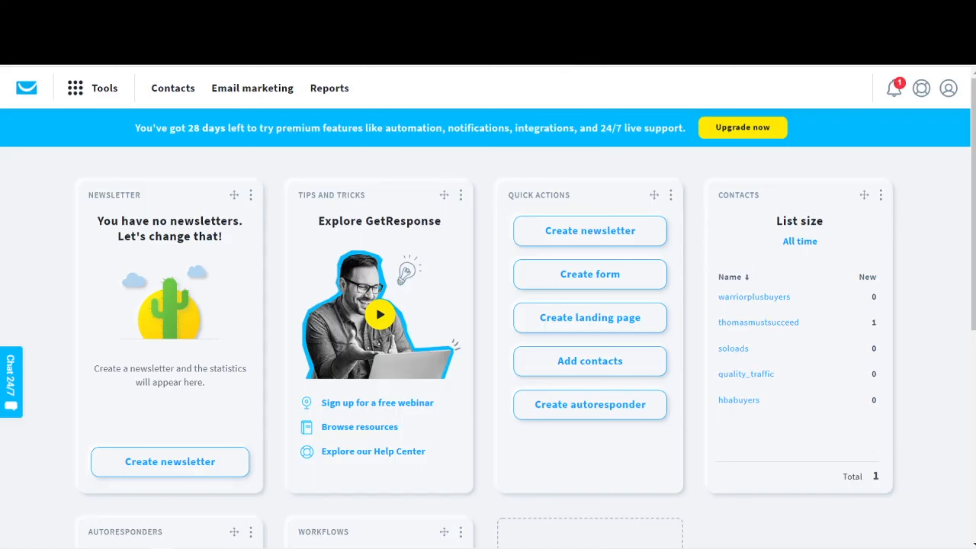
# Open the API key page of the account's integrations
pyautogui.click(76, 96)
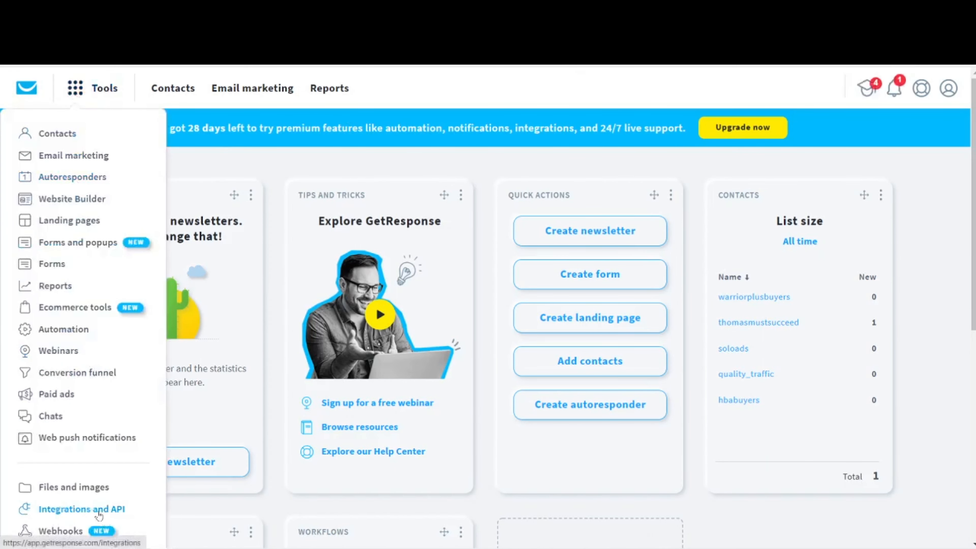
pyautogui.click(88, 513)
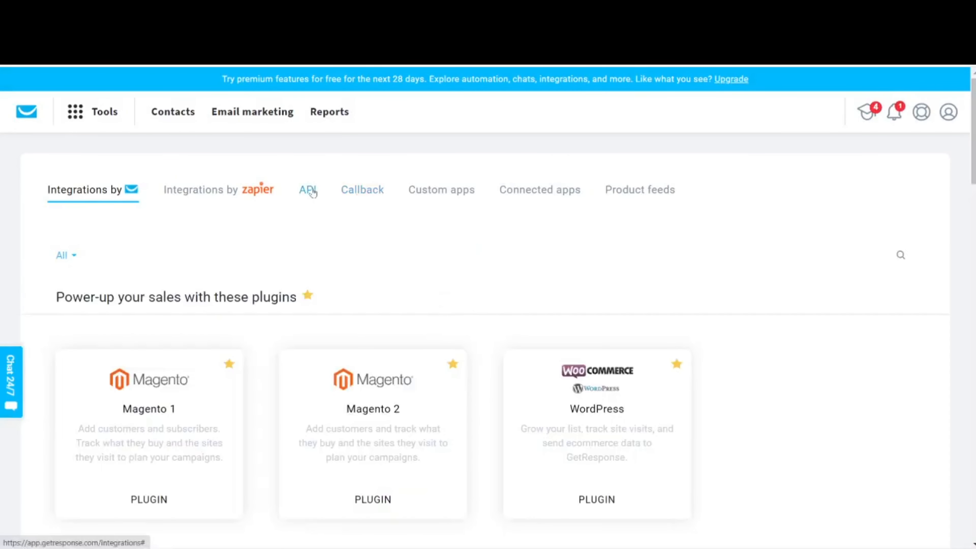
pyautogui.click(309, 189)
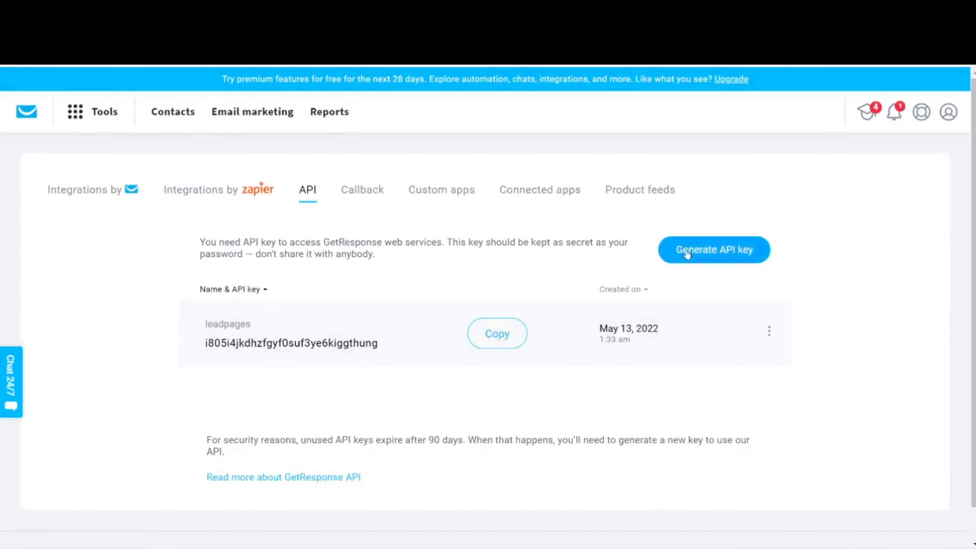
# Generate a new API key named "XYZ" and copy it
pyautogui.click(687, 254)
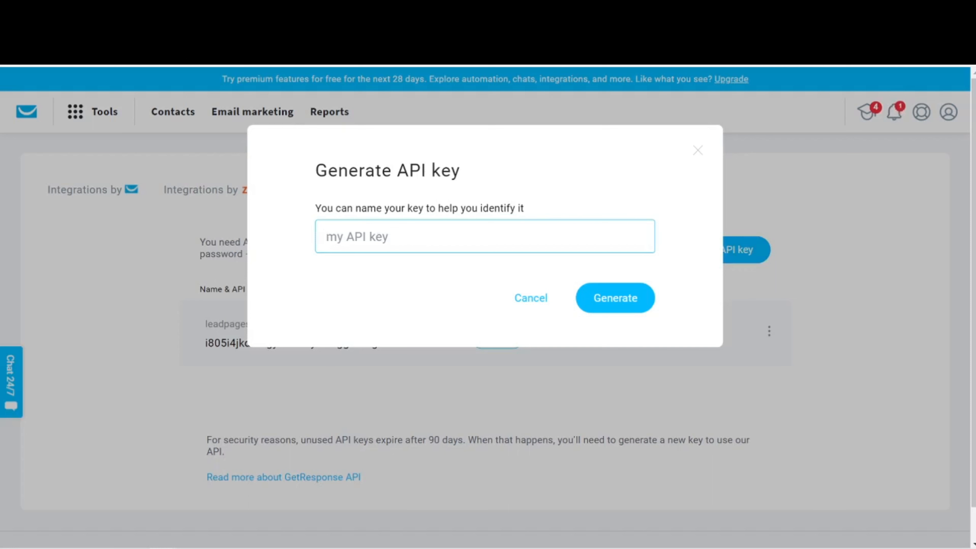
pyautogui.write('XYZ')
pyautogui.click(632, 303)
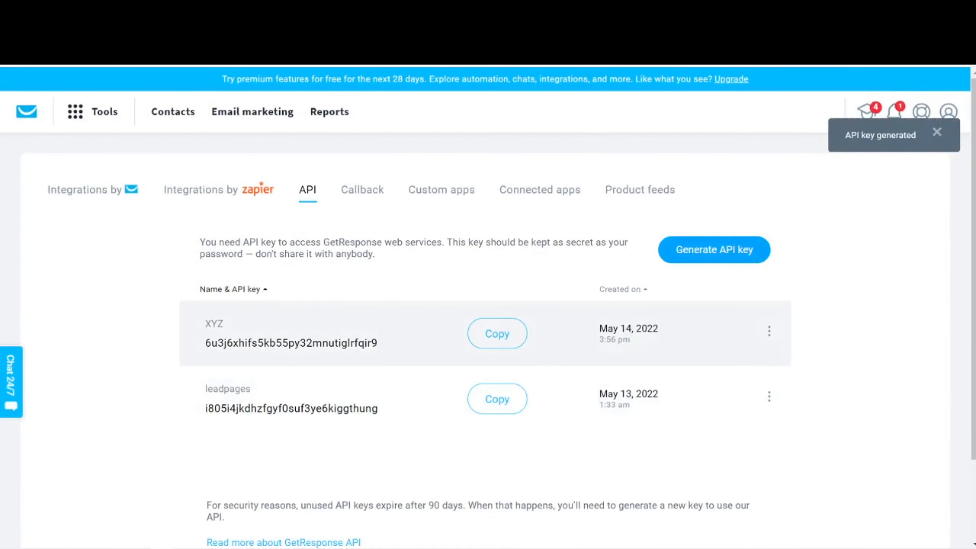
pyautogui.click(487, 337)
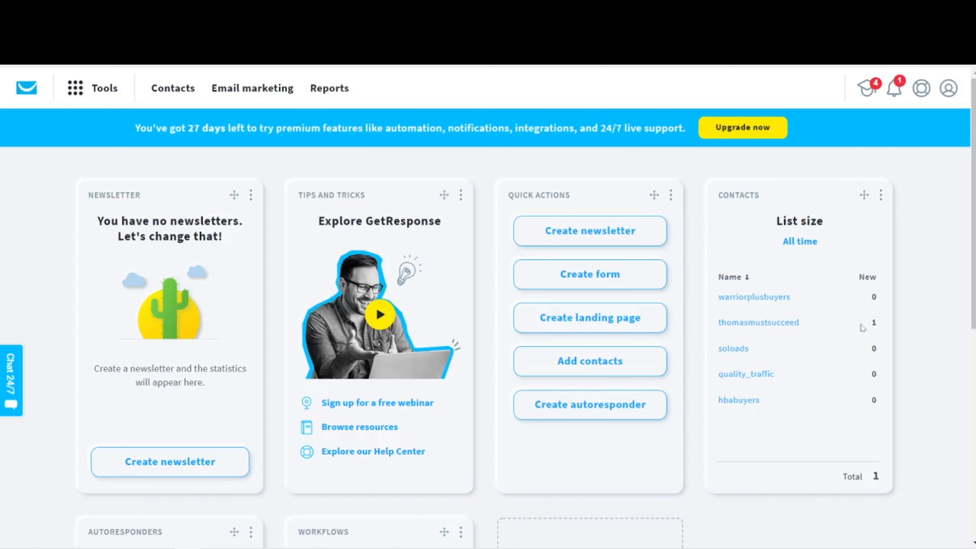
# Create a newsletter named "test email" and link it to the quality_traffic list
pyautogui.click(238, 88)
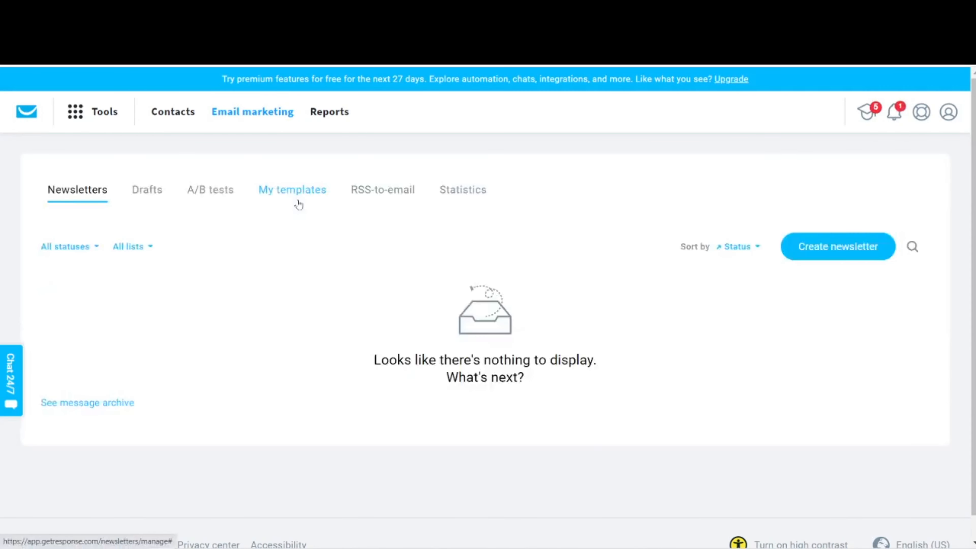
pyautogui.click(835, 249)
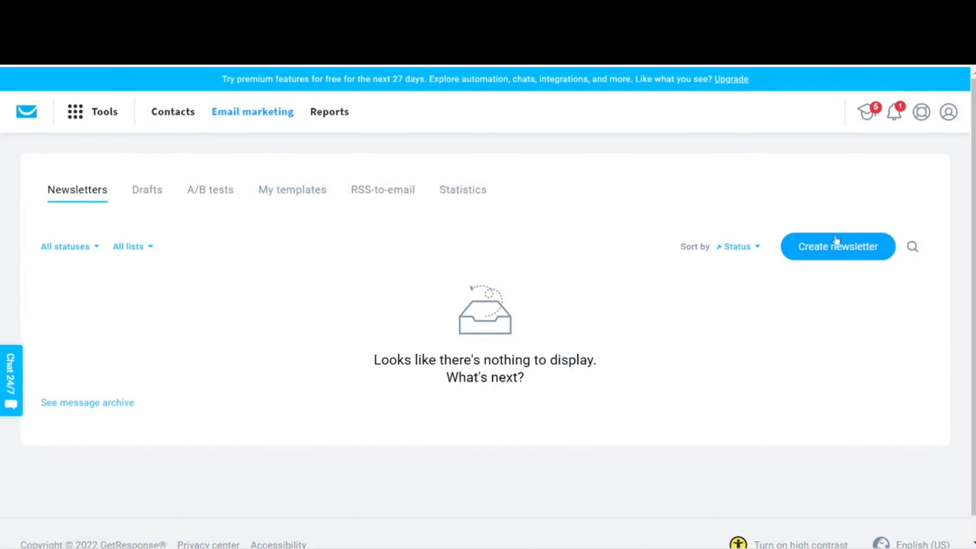
pyautogui.click(851, 246)
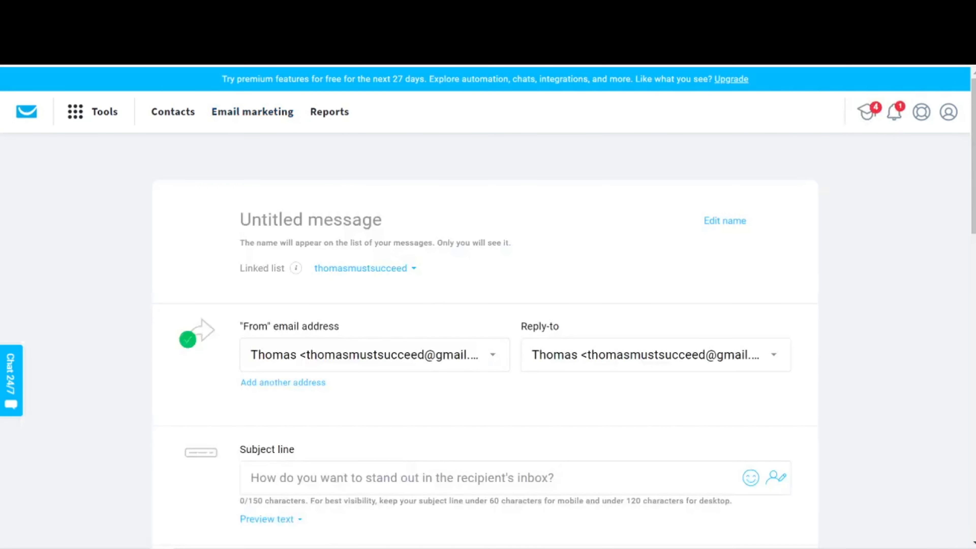
pyautogui.write('test email')
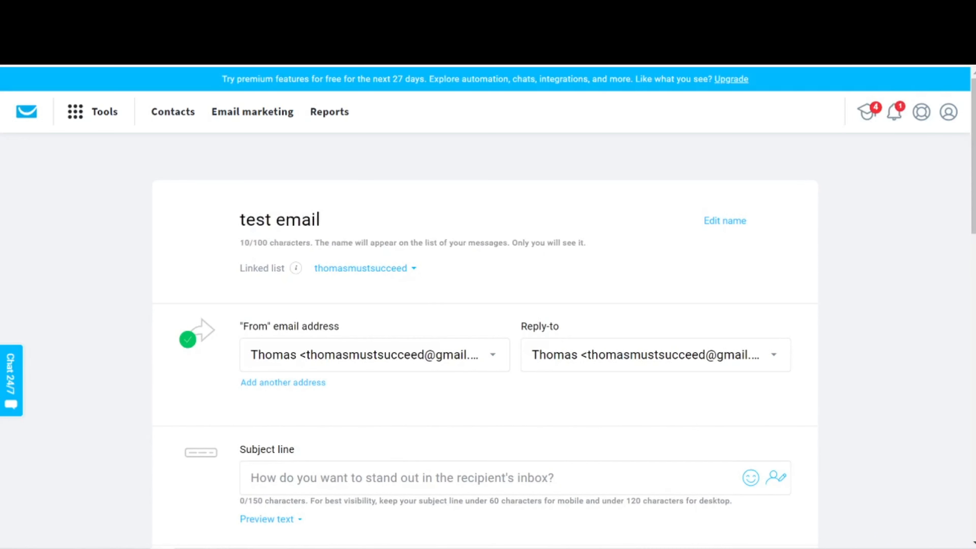
pyautogui.click(359, 270)
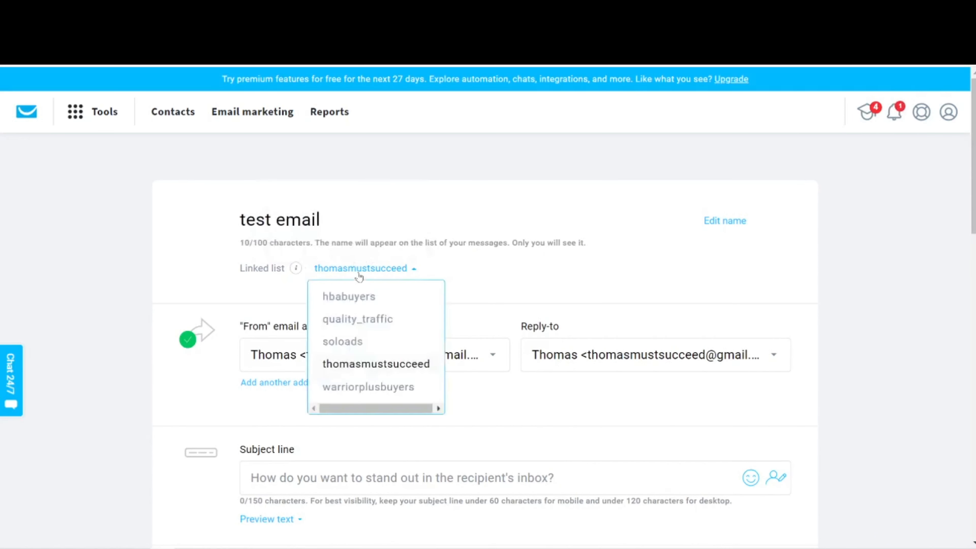
pyautogui.click(357, 320)
# Enter "test email" as the newsletter's subject line
pyautogui.scroll(-3, 545, 308)
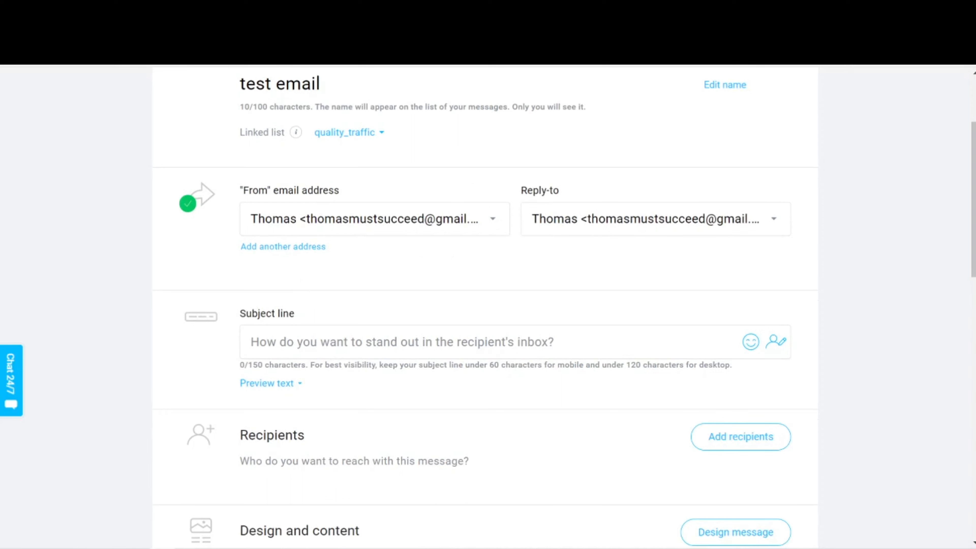
pyautogui.write('test')
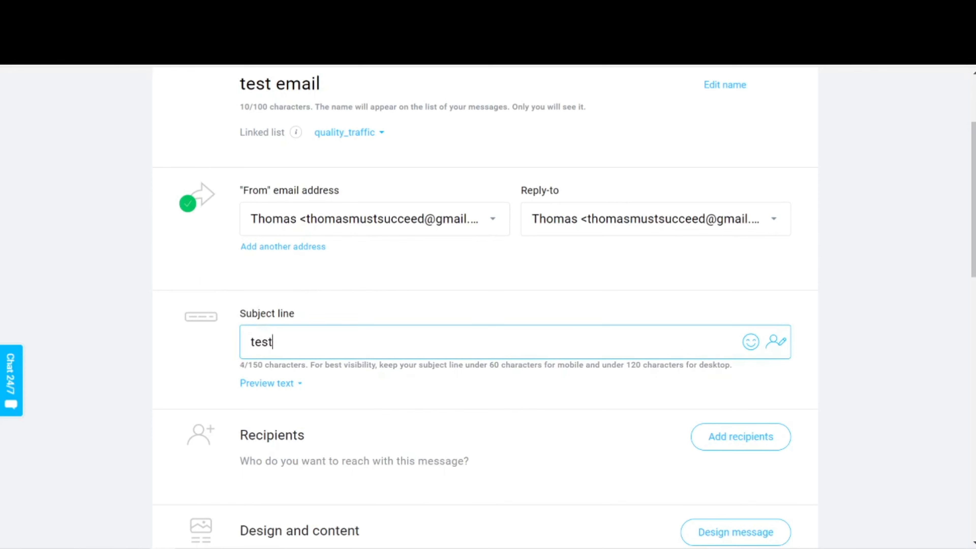
pyautogui.write(' email')
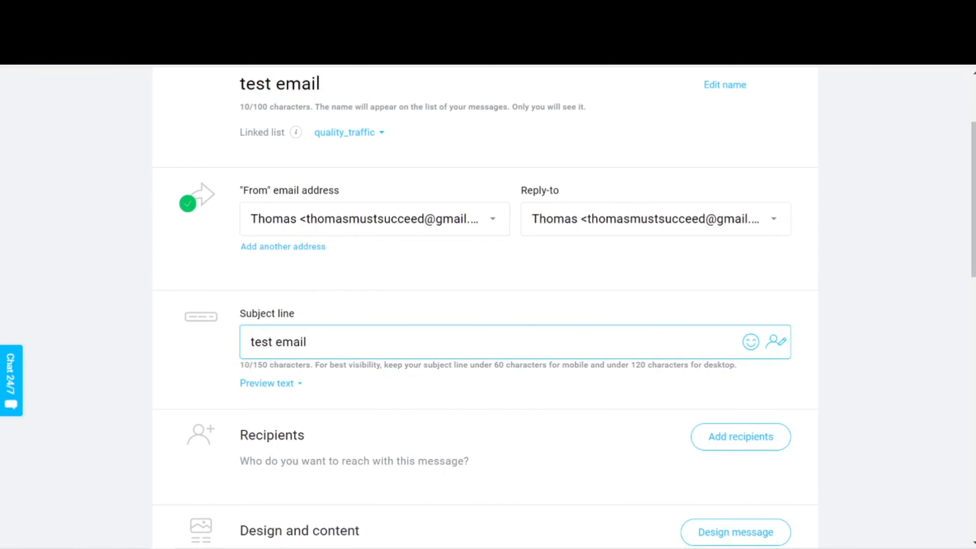
# Check the available recipient lists and segments, and add the soloads list as the newsletter's recipients
pyautogui.scroll(-5, 335, 346)
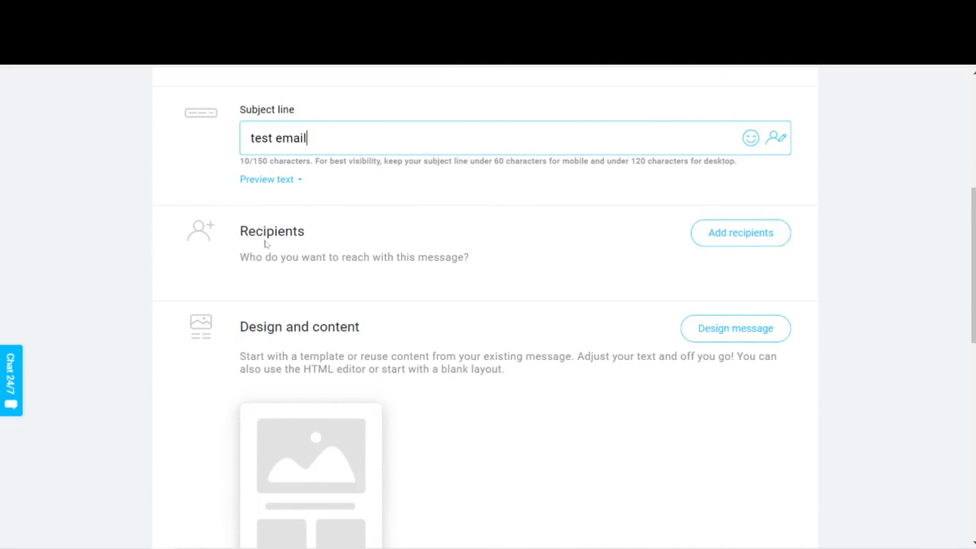
pyautogui.click(731, 242)
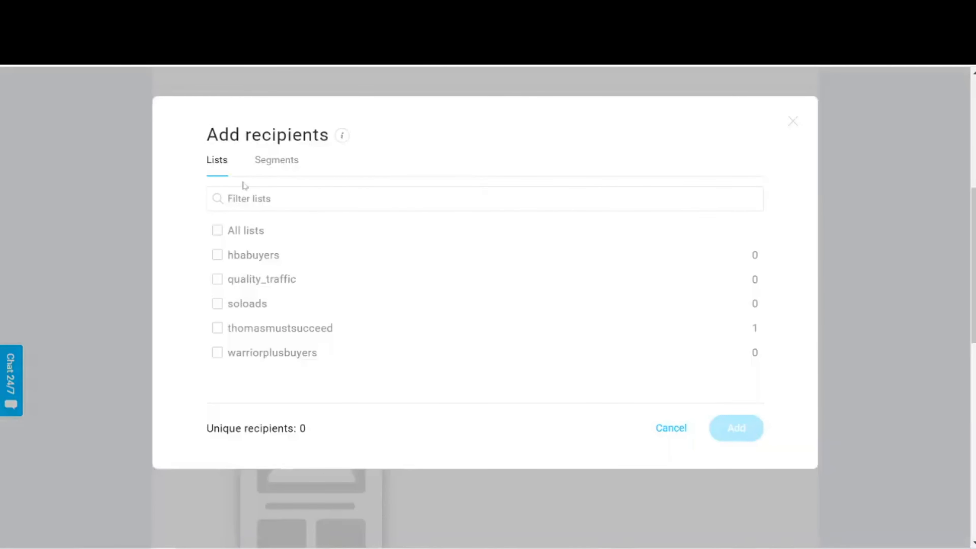
pyautogui.click(274, 162)
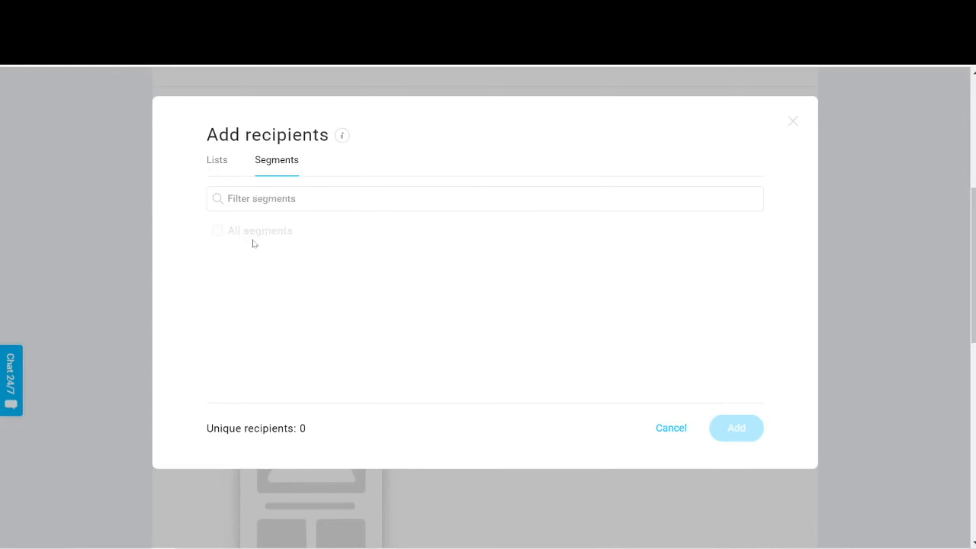
pyautogui.click(219, 166)
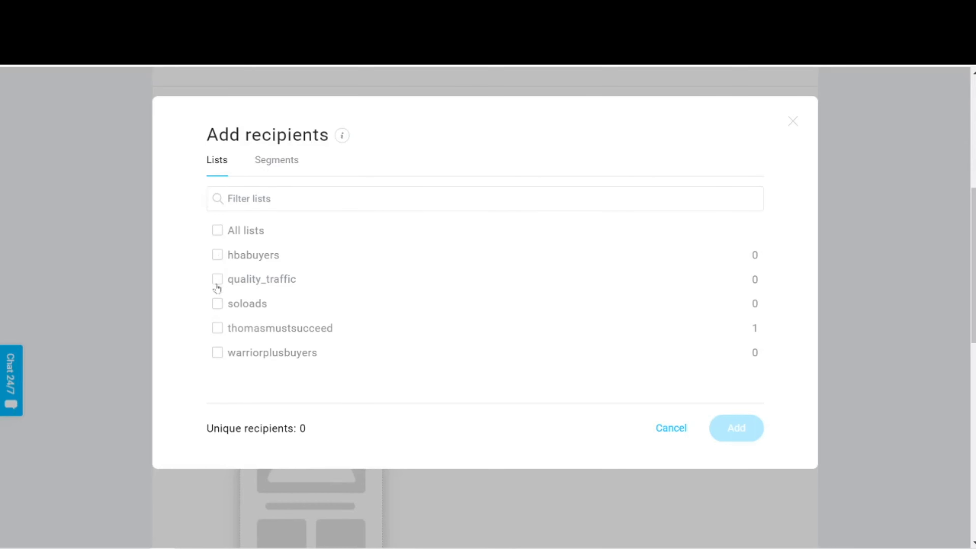
pyautogui.click(217, 306)
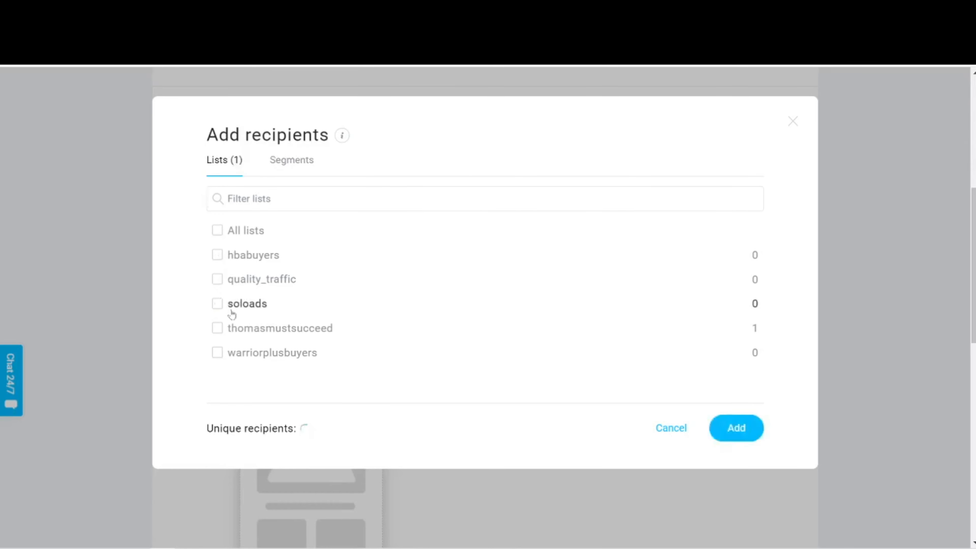
pyautogui.click(731, 430)
# Choose to schedule the newsletter for later instead of sending it immediately
pyautogui.scroll(-5, 465, 348)
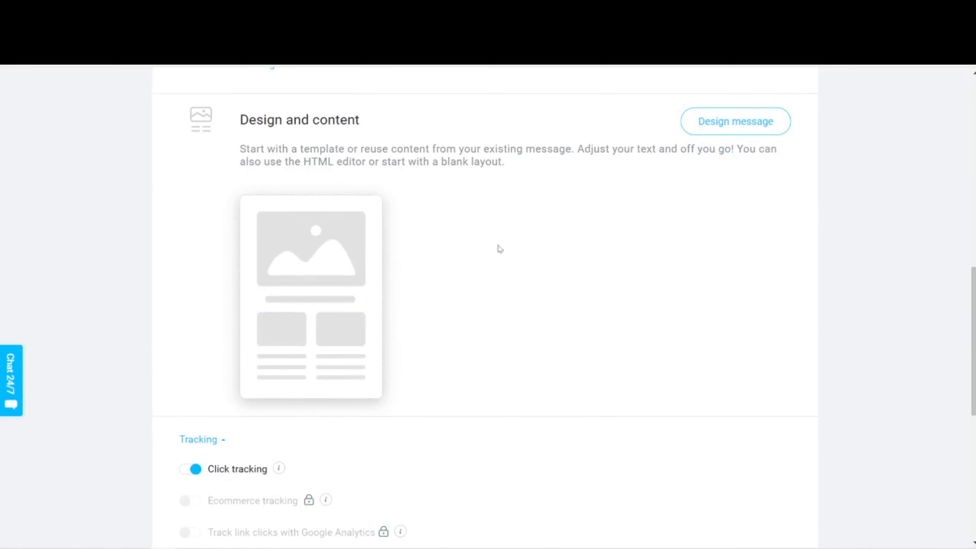
pyautogui.scroll(-3, 487, 249)
pyautogui.scroll(-5, 486, 250)
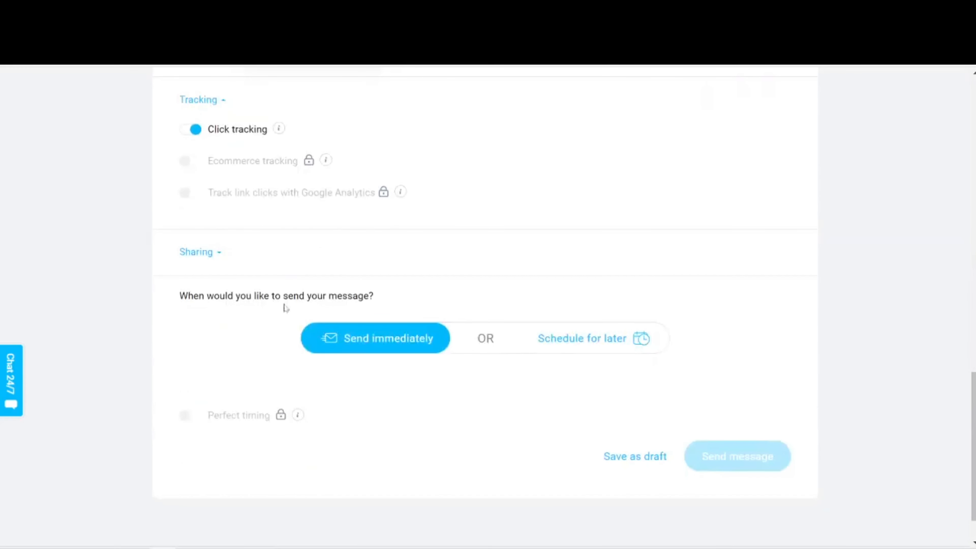
pyautogui.click(581, 341)
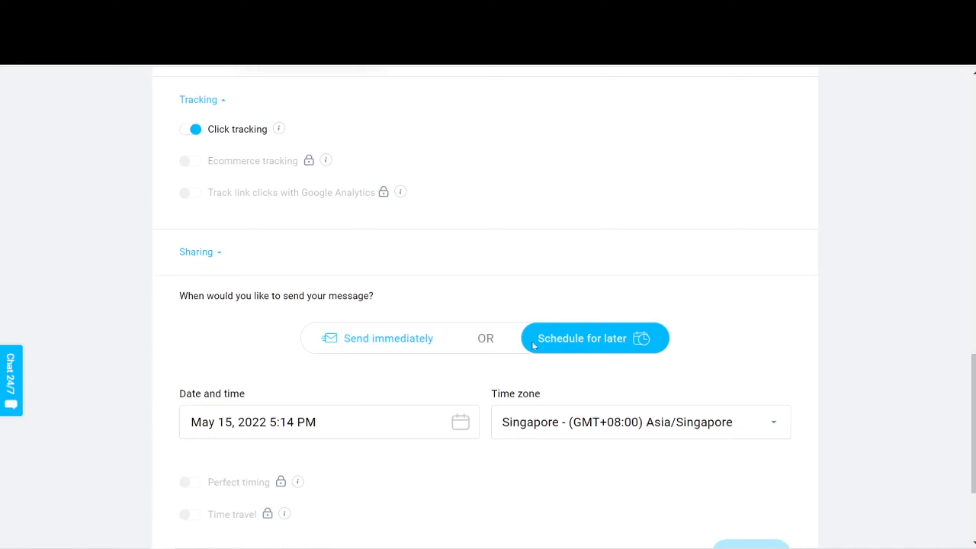
pyautogui.scroll(5, 533, 345)
pyautogui.scroll(-4, 533, 346)
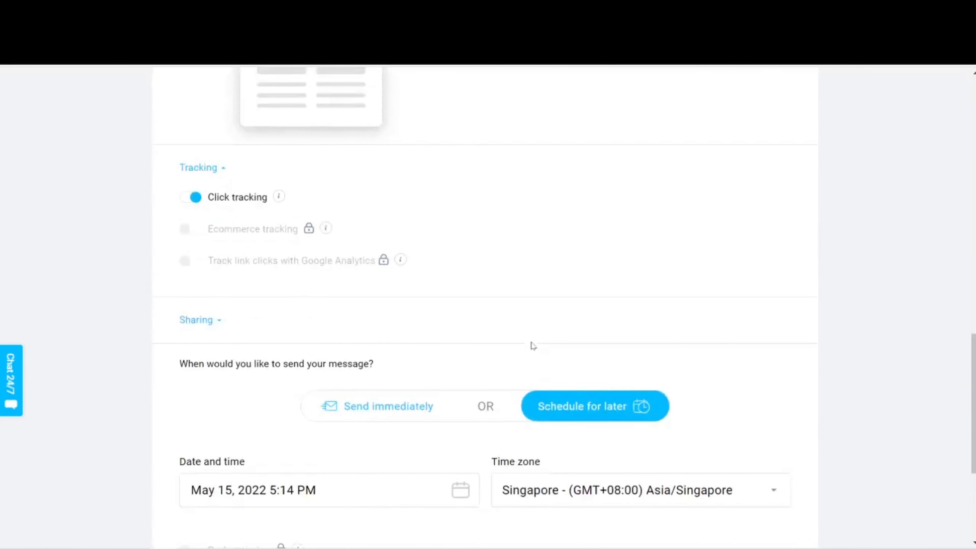
pyautogui.scroll(-4, 534, 345)
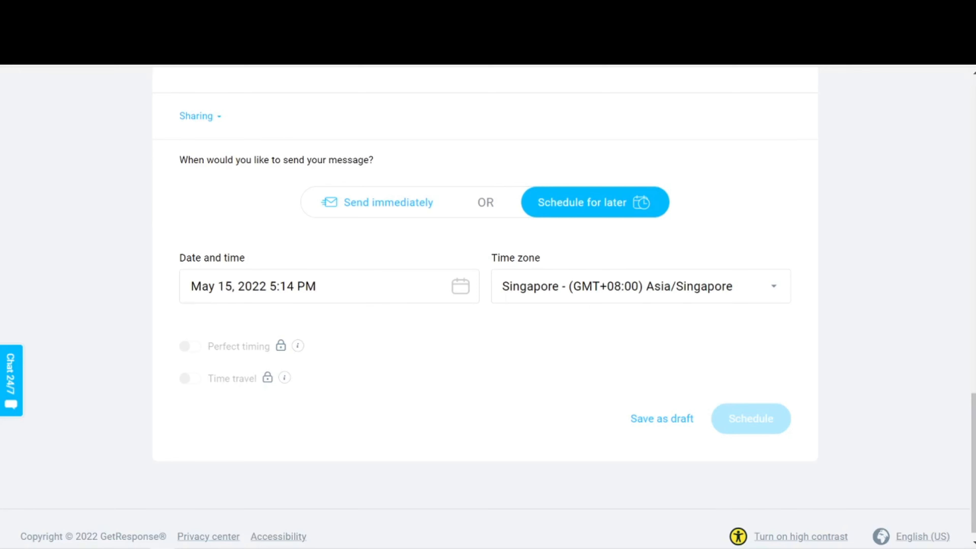
# Set the newsletter's scheduled sending time to 10:14 PM on May 15, 2022
pyautogui.click(290, 286)
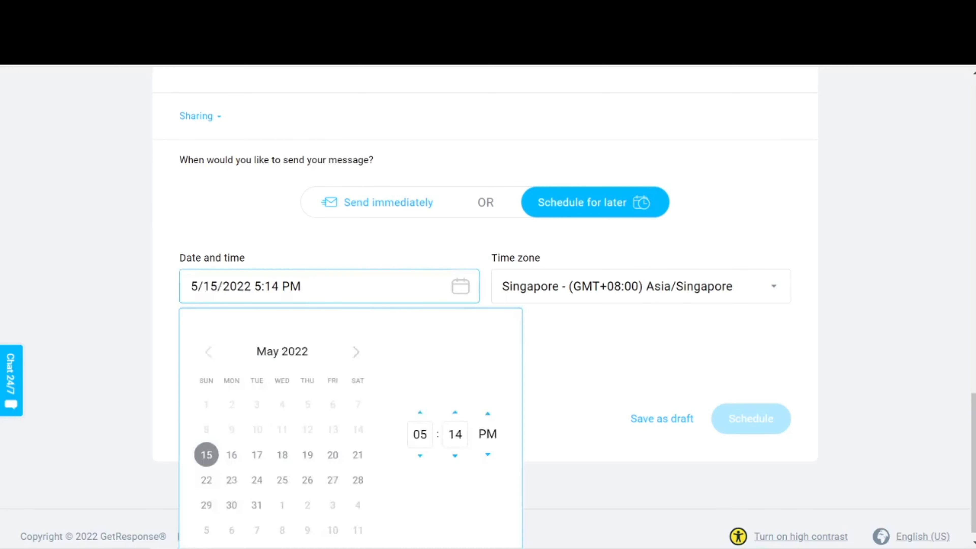
pyautogui.click(420, 413)
pyautogui.click(420, 414)
pyautogui.click(420, 413)
pyautogui.click(420, 414)
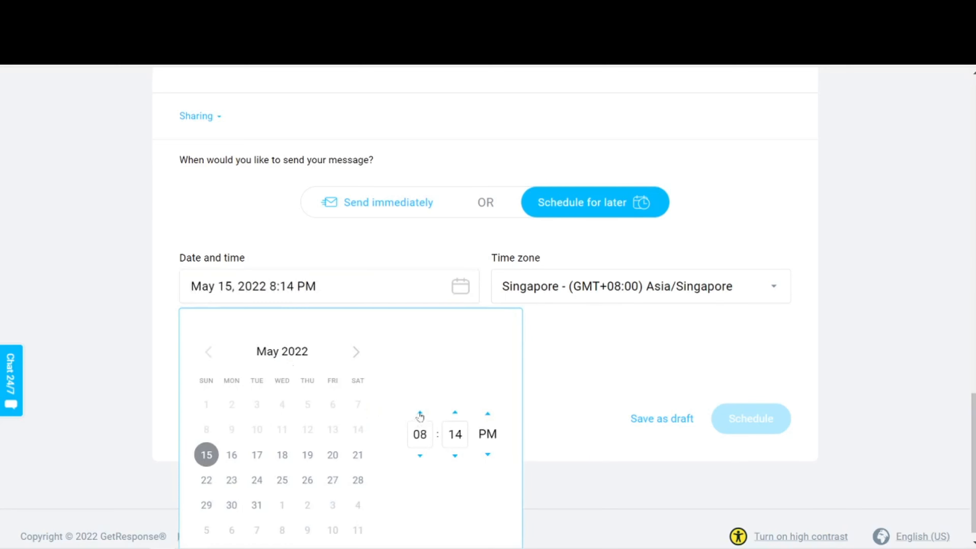
pyautogui.click(420, 413)
pyautogui.click(420, 413)
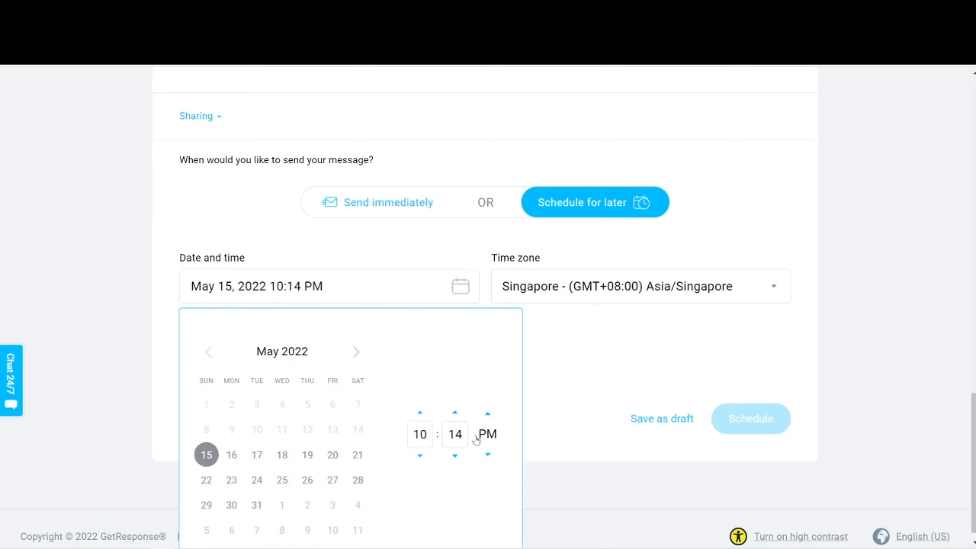
pyautogui.click(572, 371)
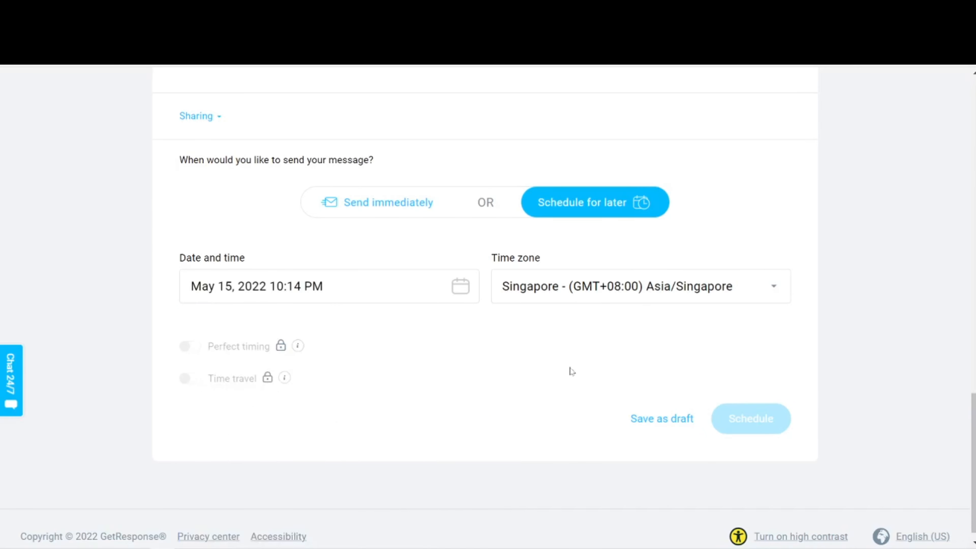
# Review the newsletter's sender, subject, recipients, design, tracking and schedule sections
pyautogui.scroll(3, 479, 298)
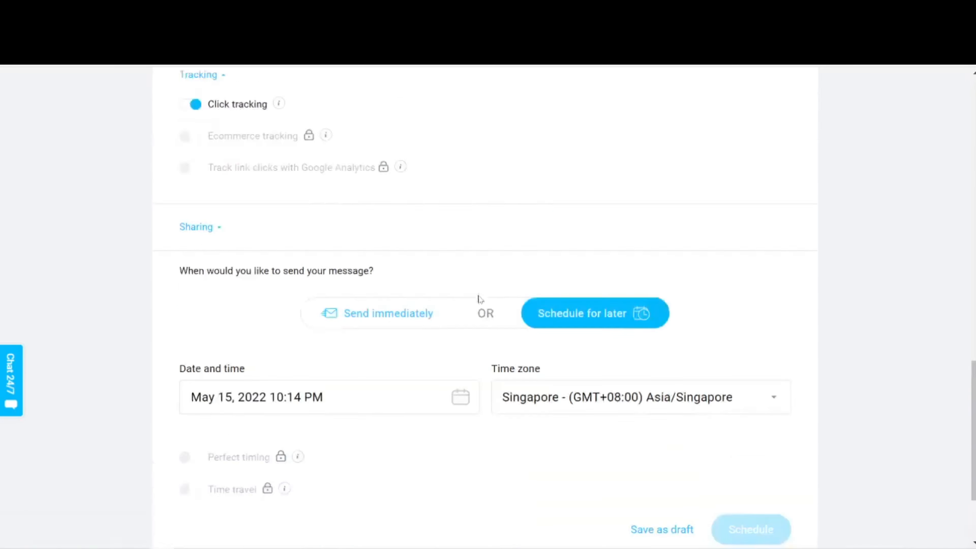
pyautogui.scroll(15, 479, 299)
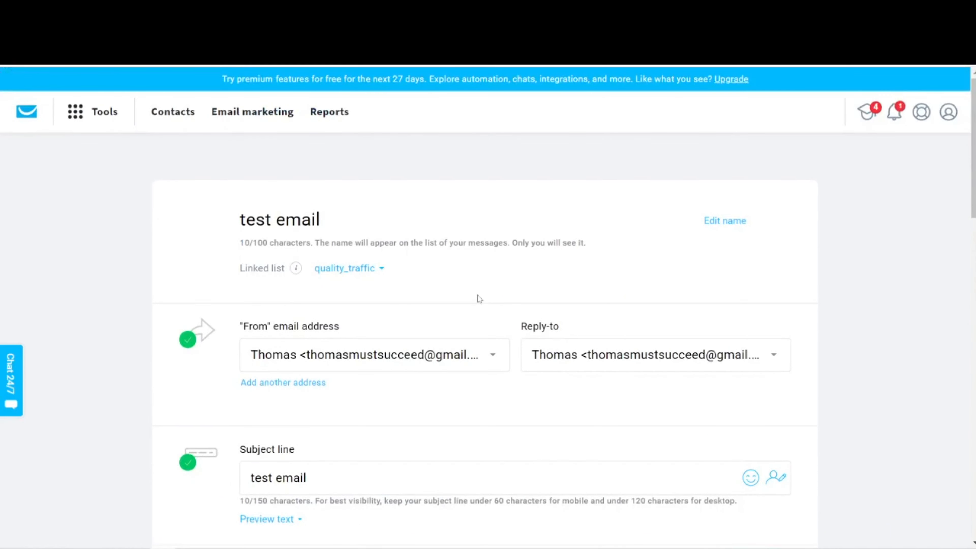
pyautogui.scroll(-5, 478, 298)
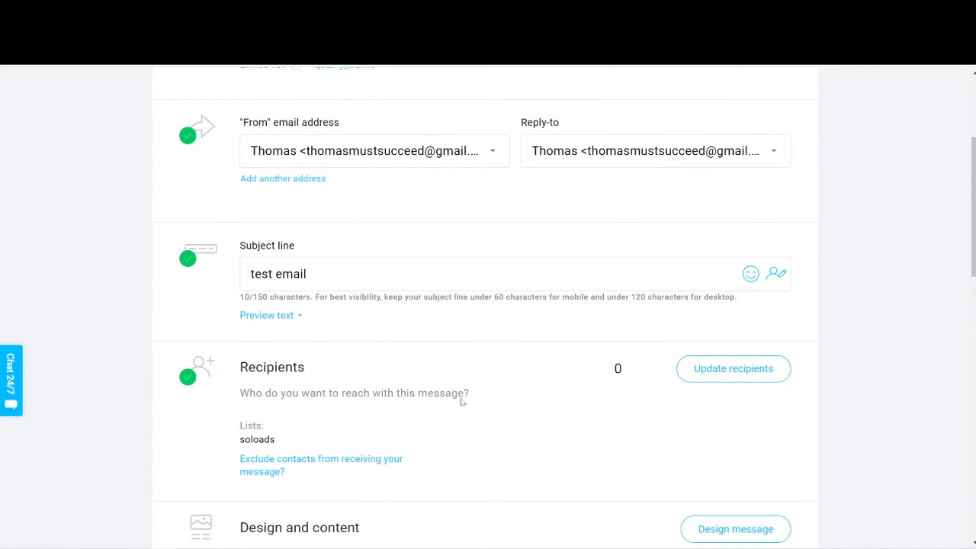
pyautogui.scroll(-15, 526, 393)
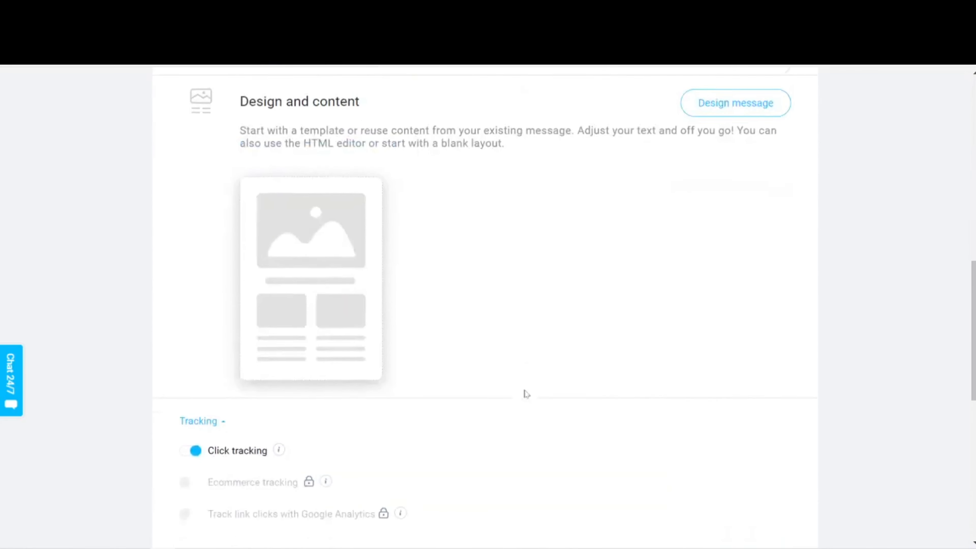
pyautogui.scroll(-5, 601, 486)
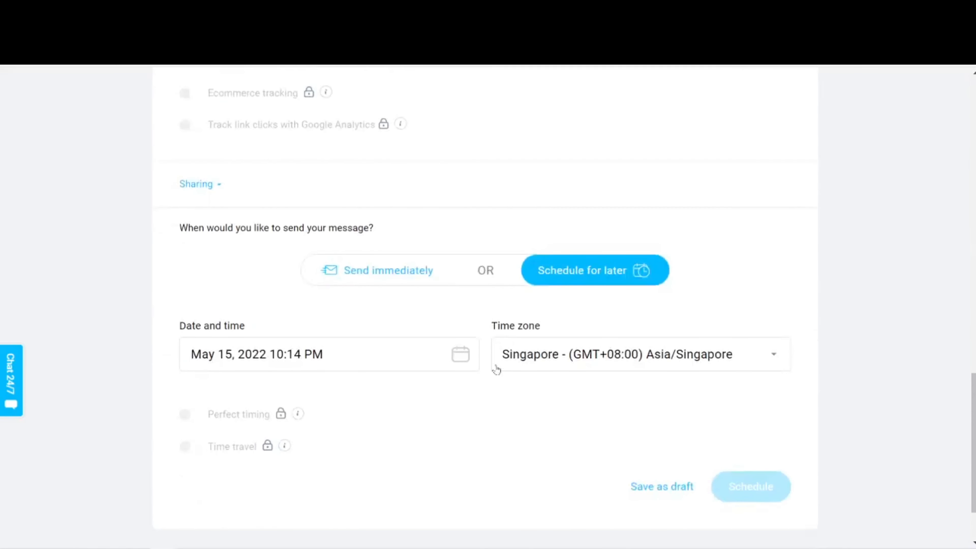
pyautogui.scroll(20, 496, 368)
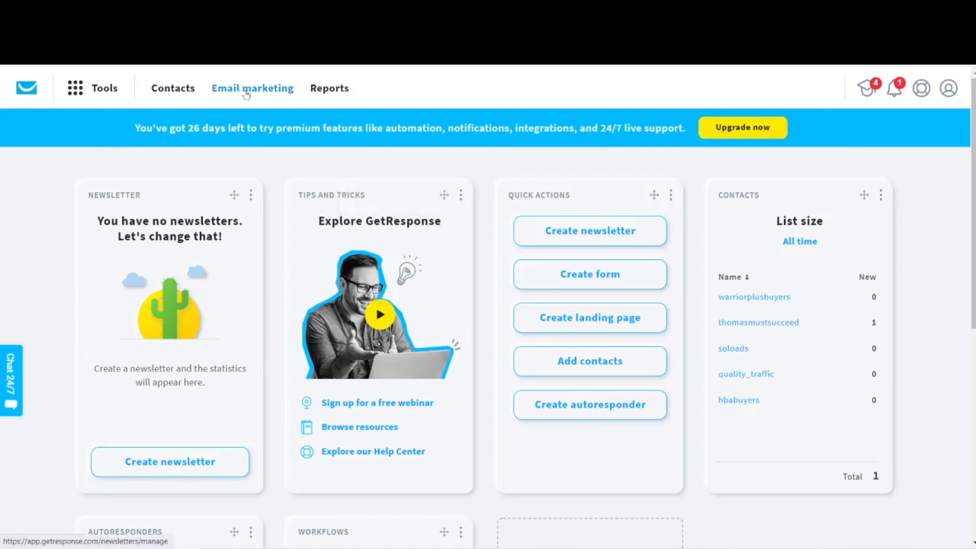
# Start another newsletter and set both its From and Reply-to addresses to the custom-domain sender instead of the Gmail one
pyautogui.click(261, 91)
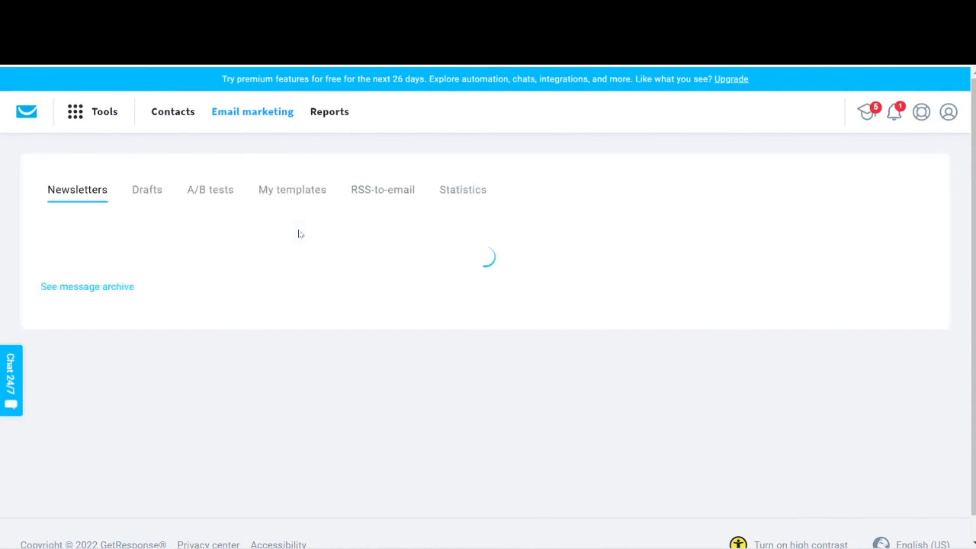
pyautogui.click(828, 258)
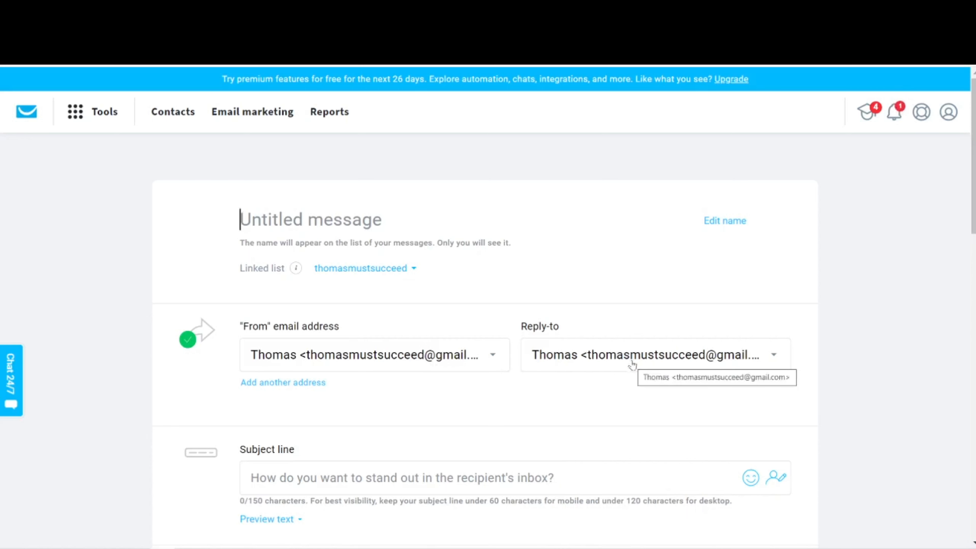
pyautogui.click(495, 364)
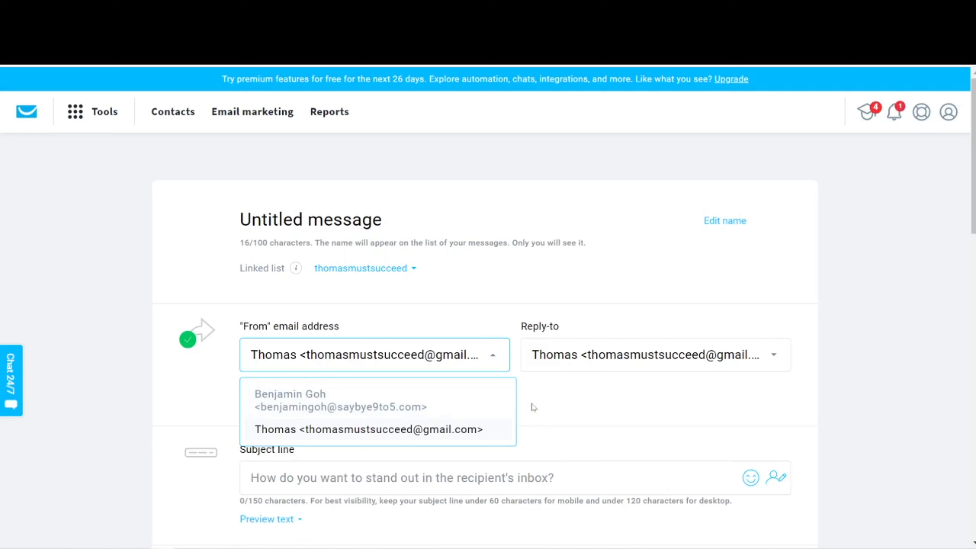
pyautogui.click(410, 404)
pyautogui.click(568, 359)
pyautogui.click(582, 398)
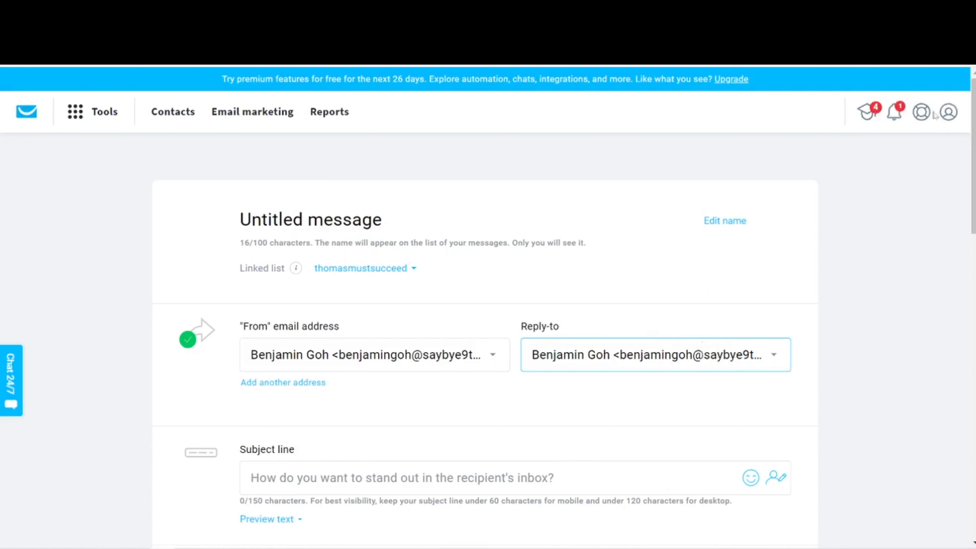
# Inspect the form for adding a sender email address in the account's email address settings, and close it without adding one
pyautogui.click(949, 112)
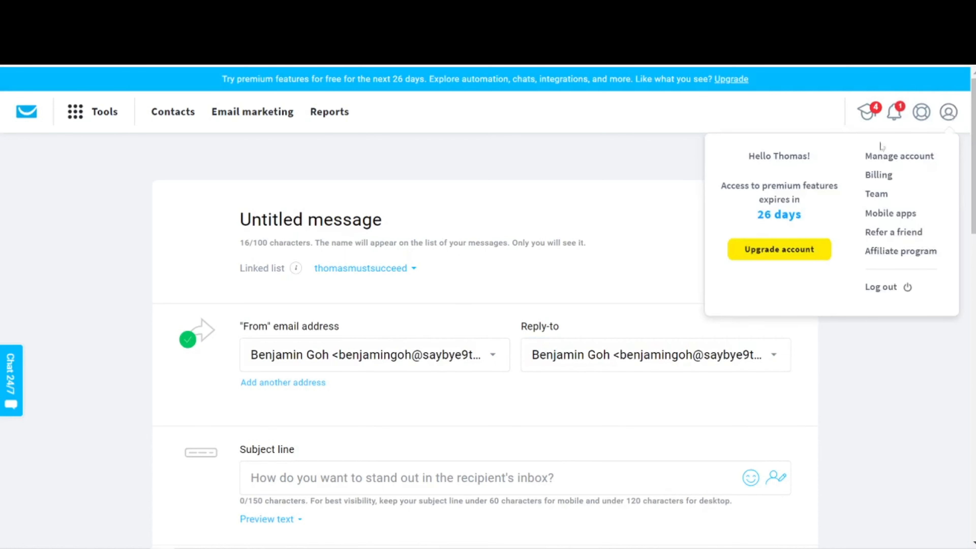
pyautogui.click(881, 157)
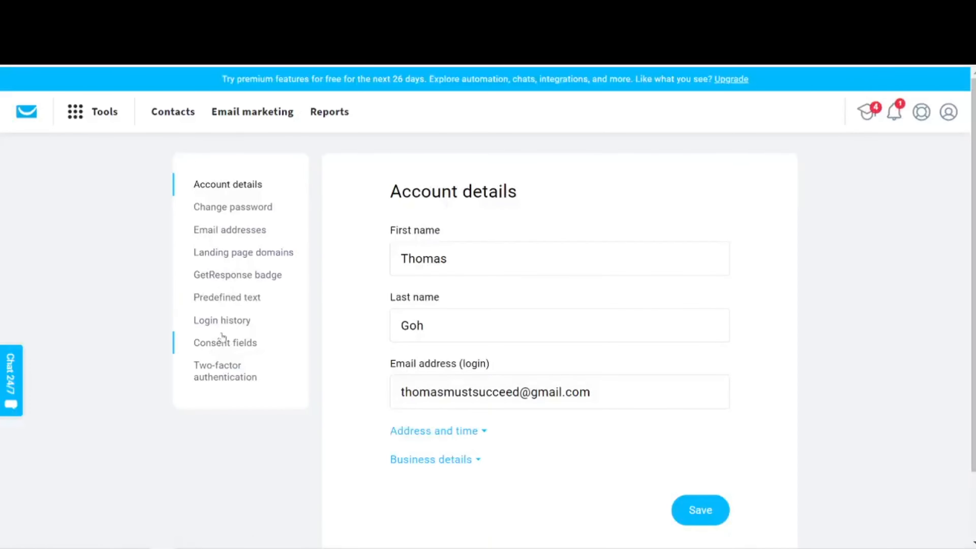
pyautogui.click(221, 230)
pyautogui.click(705, 198)
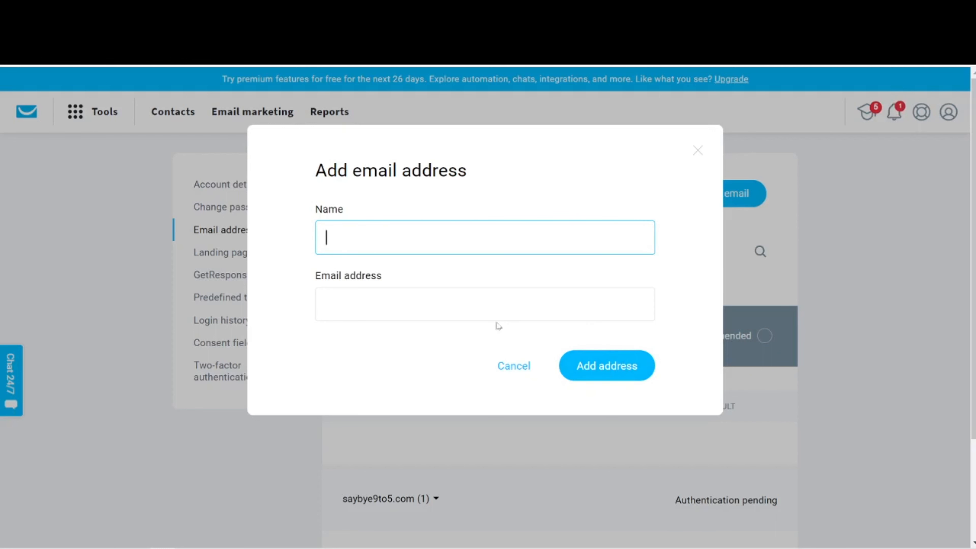
pyautogui.press('Tab')
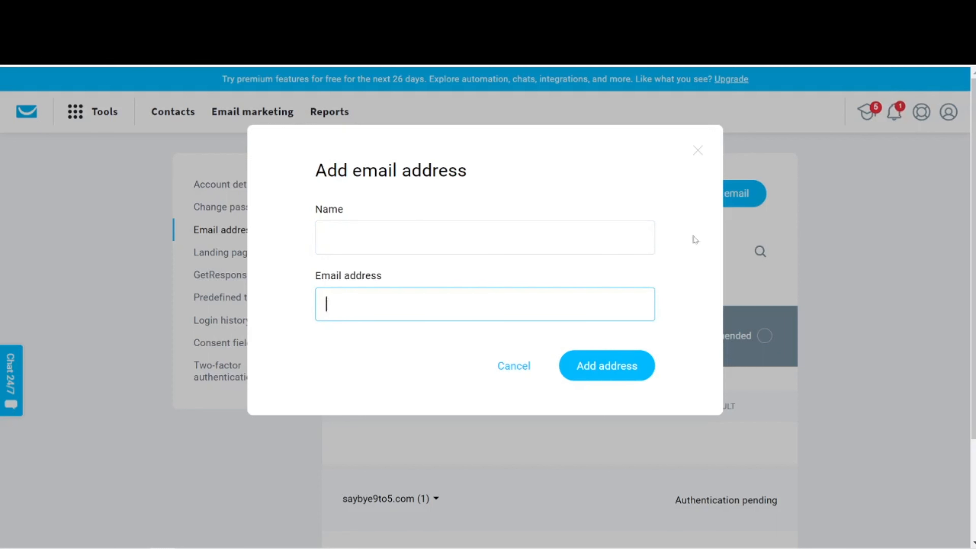
pyautogui.click(697, 150)
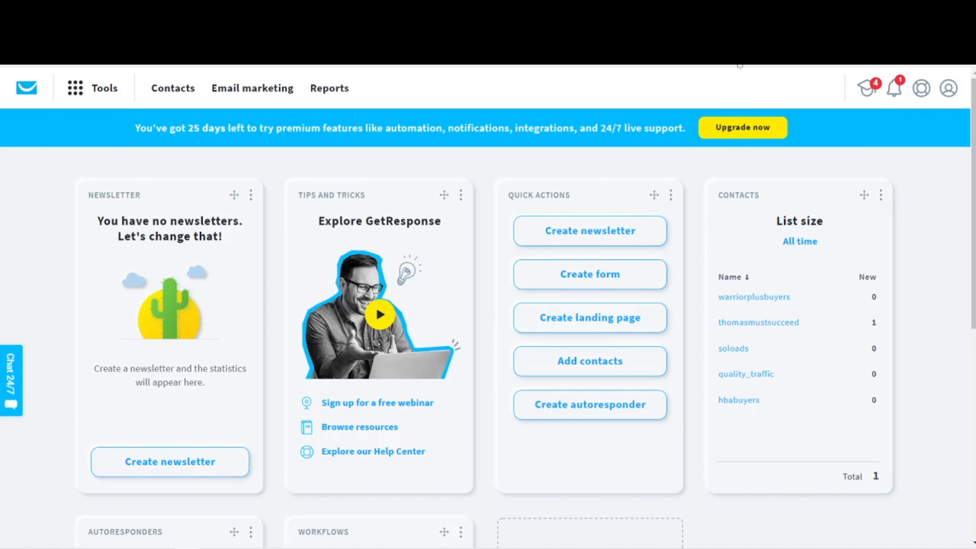
# Open the pending authentication details for saybye9to5.com in the account's email address settings and select the DKIM TXT record's host name
pyautogui.click(949, 90)
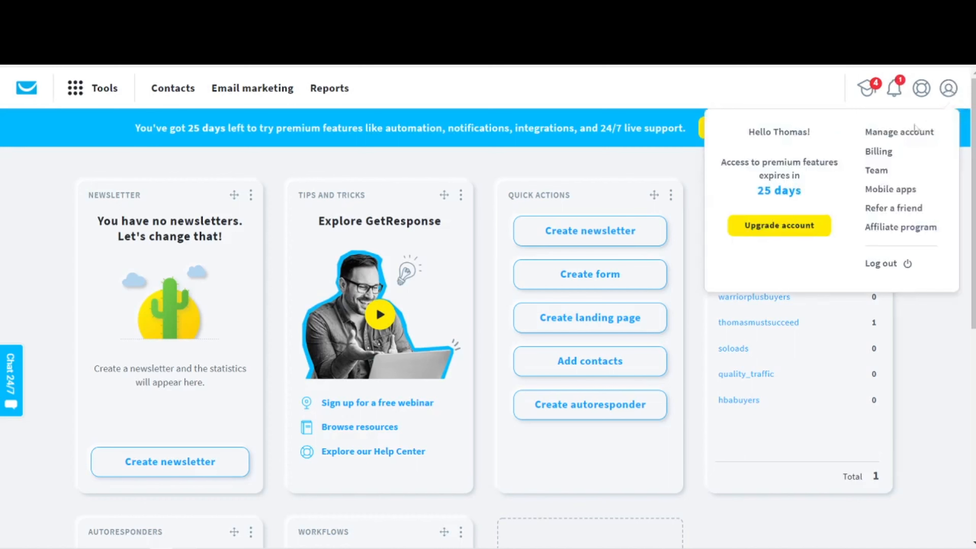
pyautogui.click(912, 131)
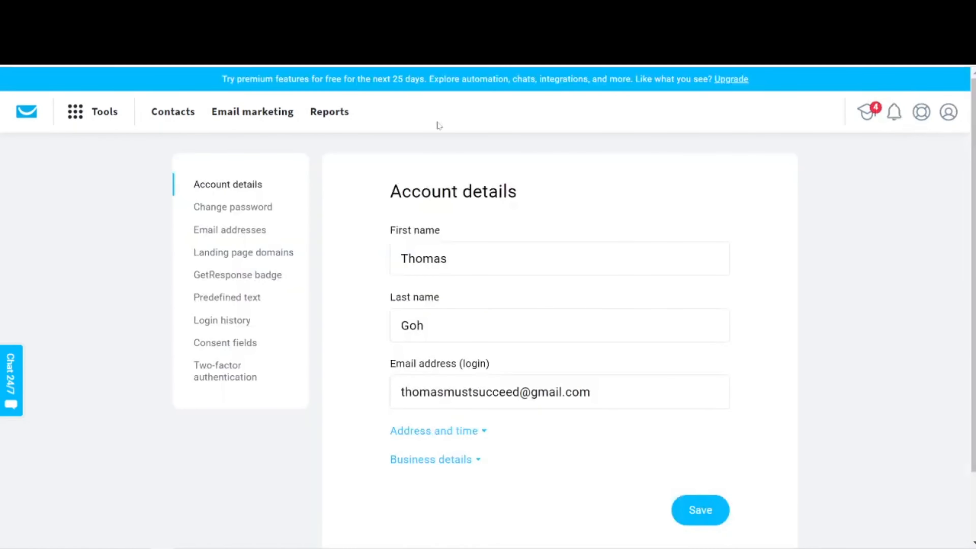
pyautogui.click(229, 231)
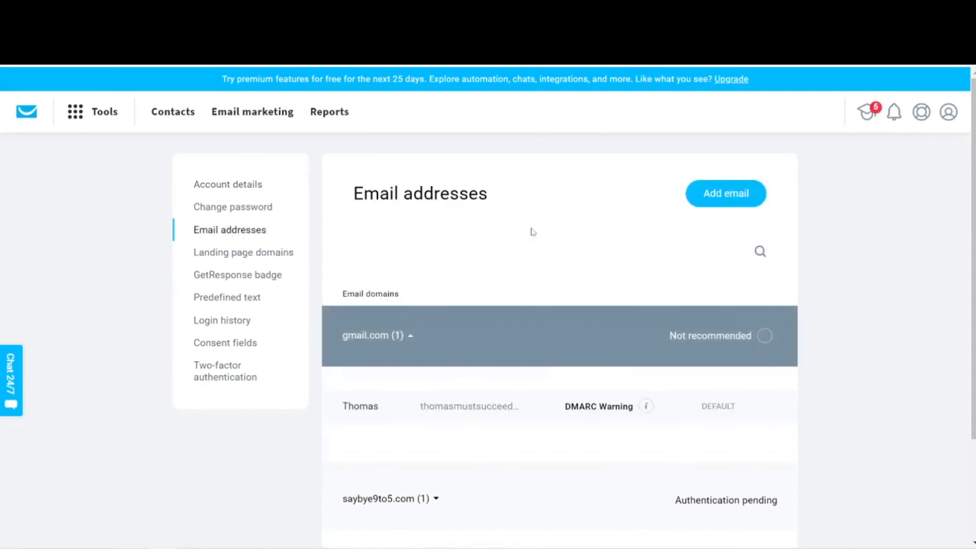
pyautogui.scroll(-3, 510, 246)
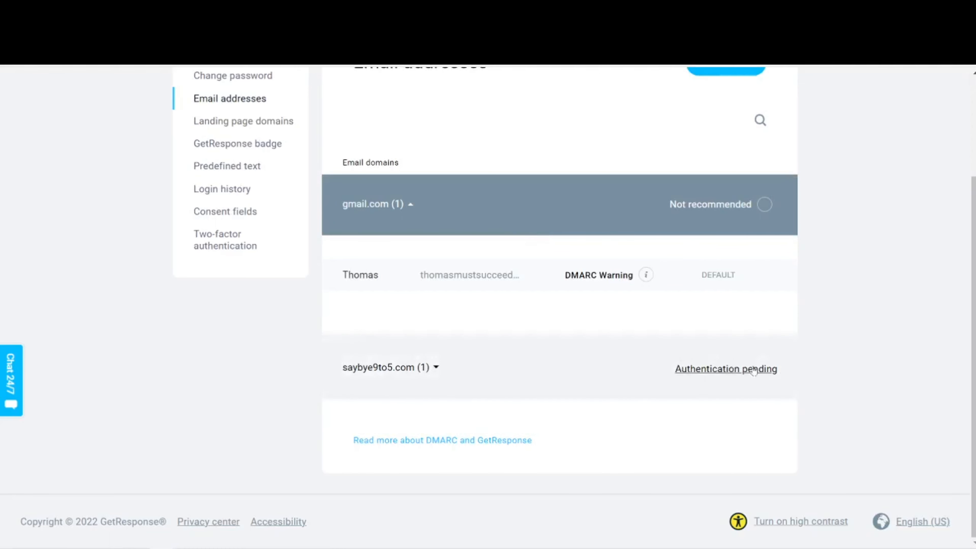
pyautogui.click(697, 370)
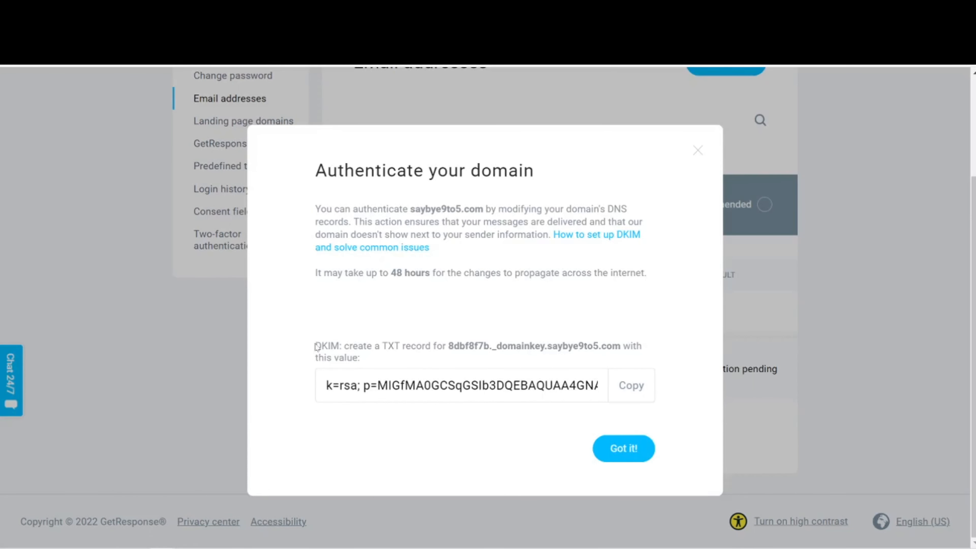
pyautogui.moveTo(315, 346); pyautogui.dragTo(339, 346)
pyautogui.moveTo(449, 346); pyautogui.dragTo(621, 346)
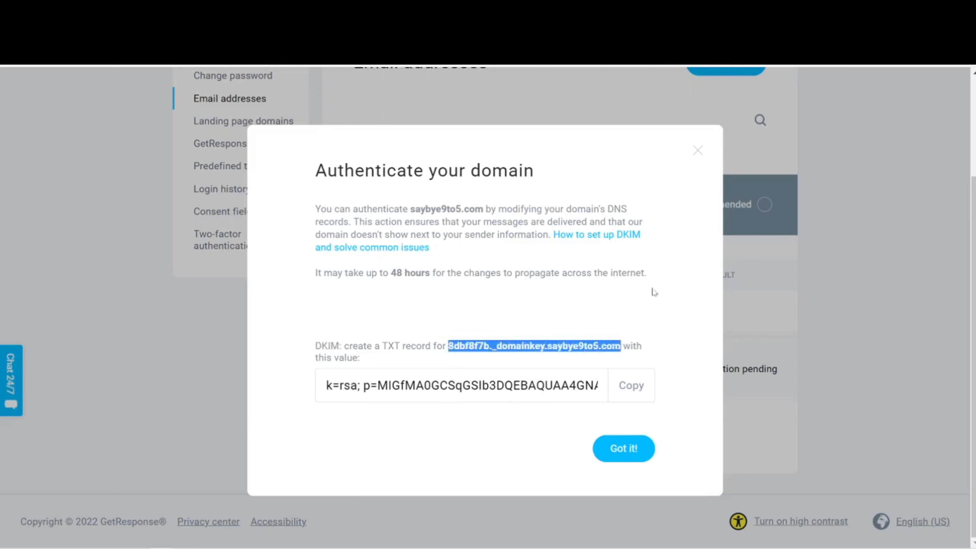